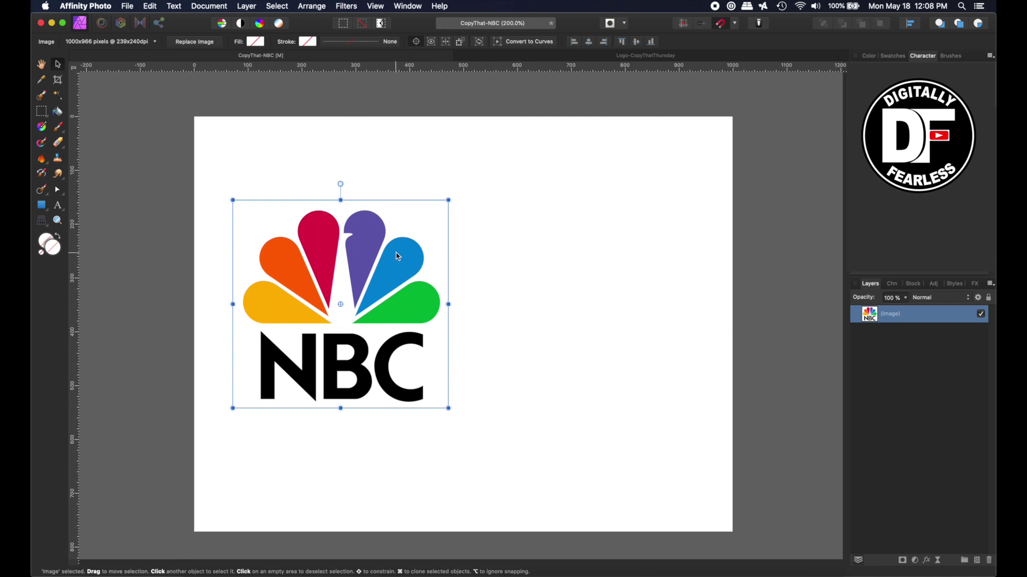
Duplicate the NBC logo, set the copy level on its right, and drop a vertical guide through it.
key("super+j")
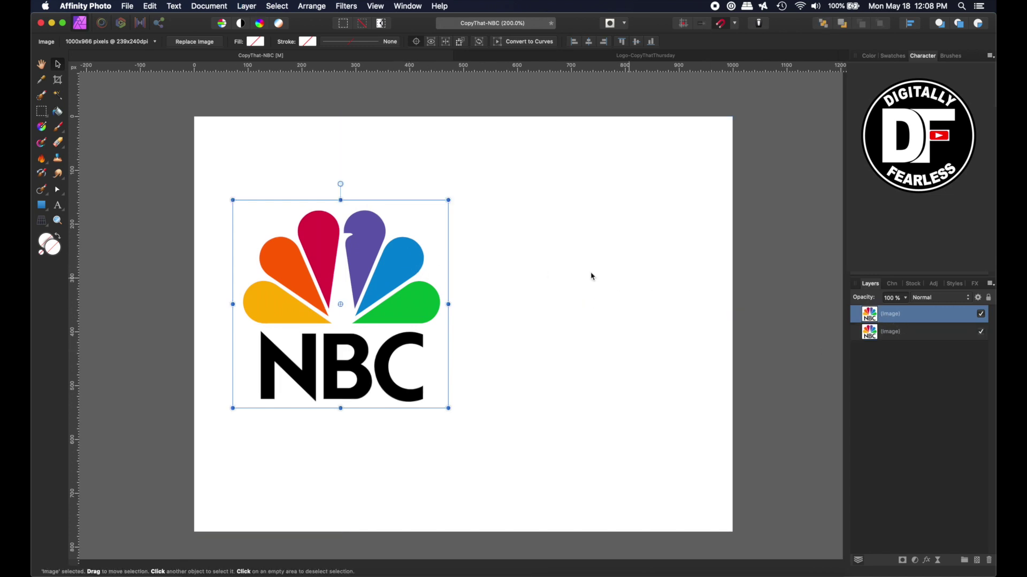
left_click_drag(417, 306, 639, 306)
left_click(131, 173)
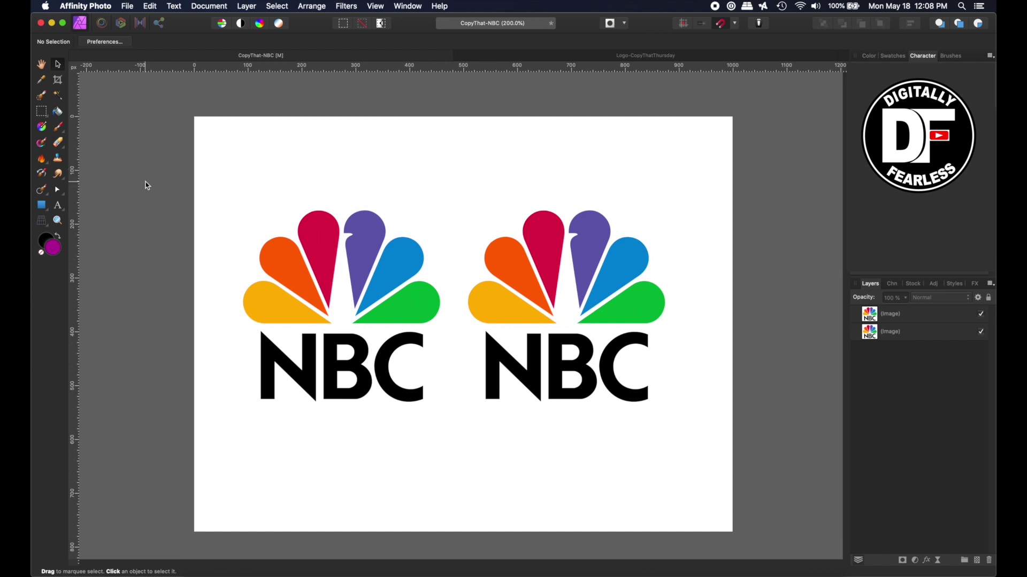
key("super+z")
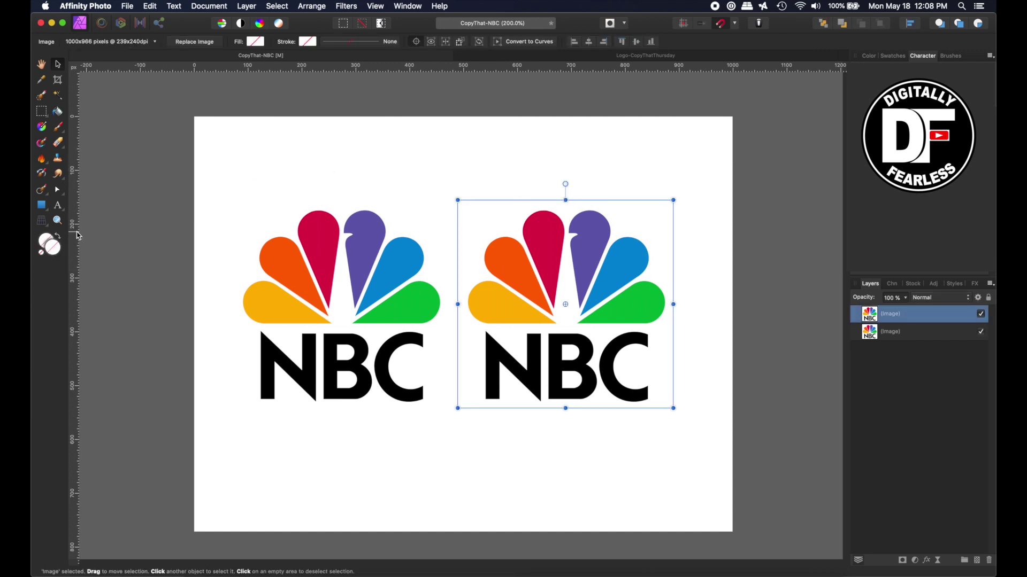
left_click_drag(78, 235, 563, 270)
Rotate the right logo copy slightly clockwise and nudge it to the right.
key("super+equal")
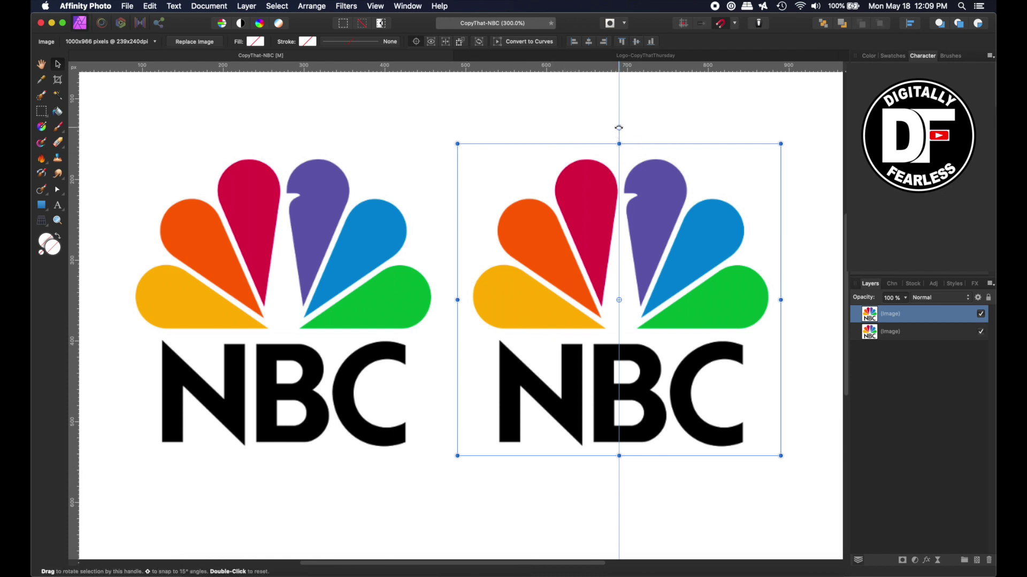
left_click_drag(618, 128, 632, 139)
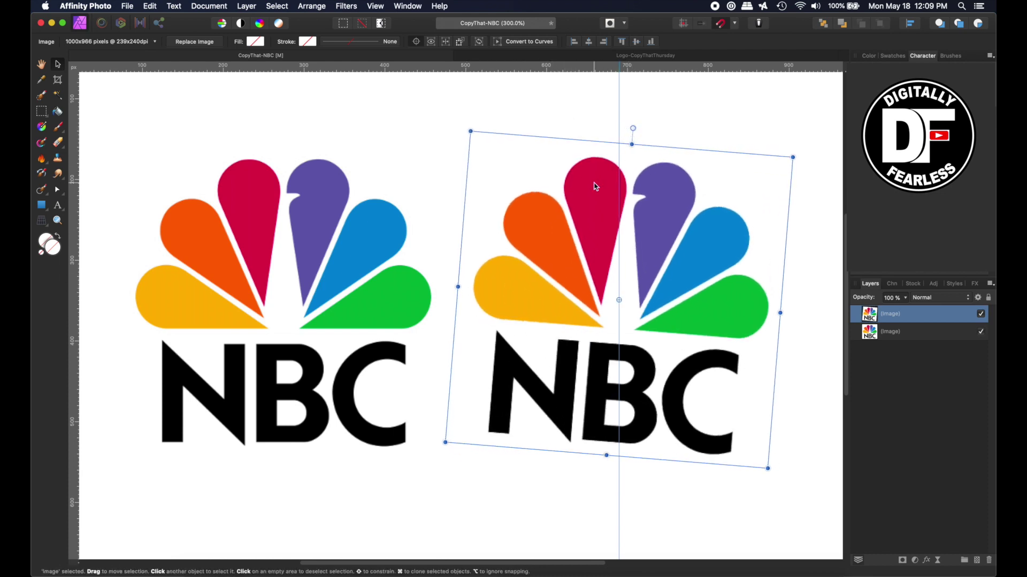
left_click_drag(594, 187, 616, 188)
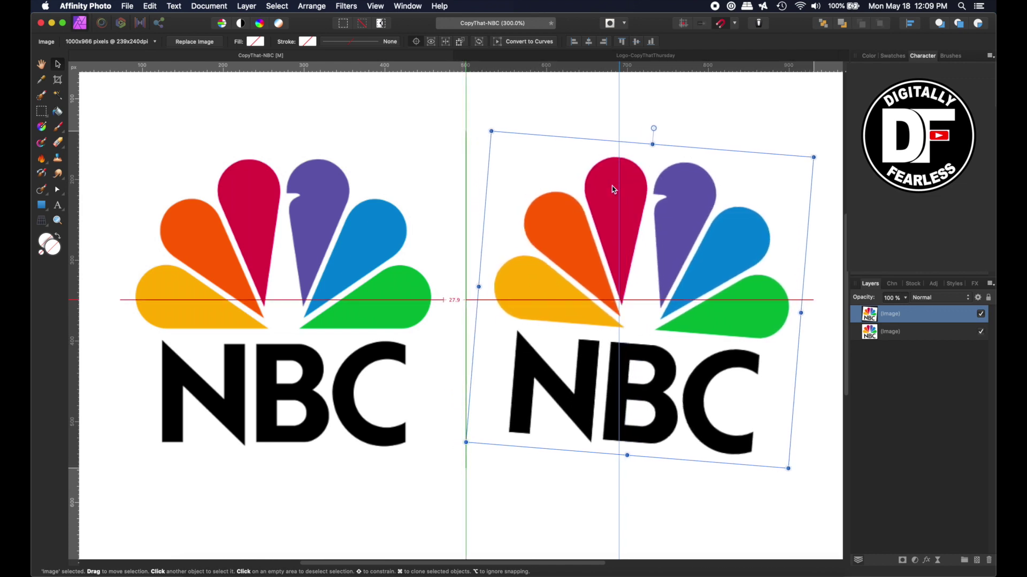
left_click_drag(654, 129, 658, 129)
Fine-tune the copy's rotation until the red feather stands upright, and remove the guide.
key("super+equal")
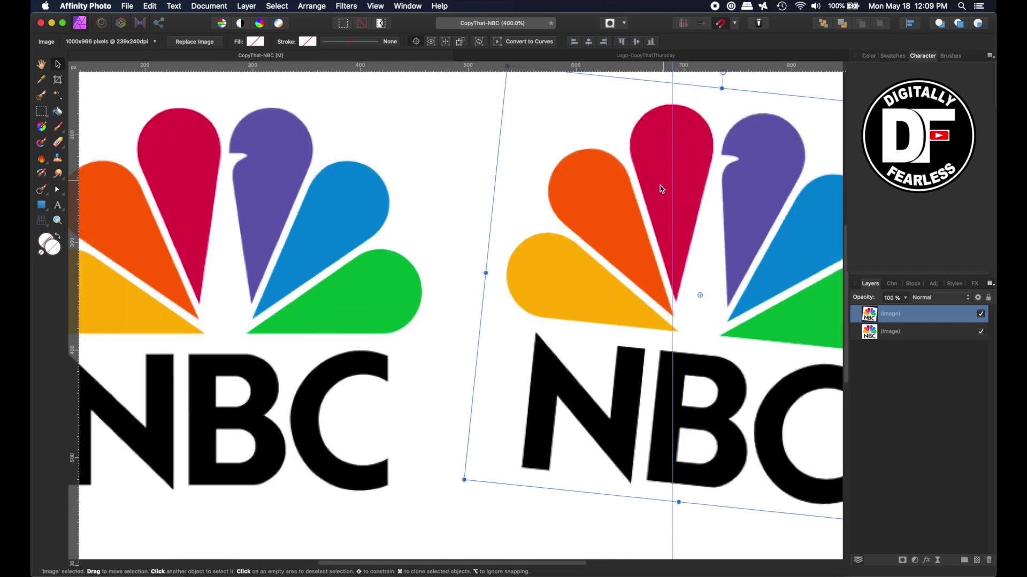
key("space")
left_click_drag(632, 215, 418, 269)
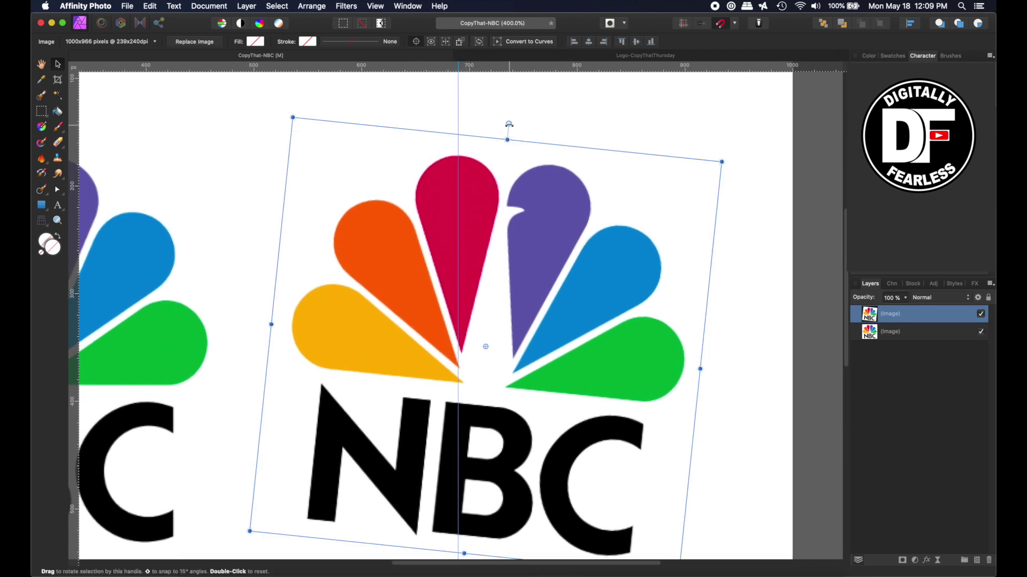
left_click_drag(509, 123, 513, 124)
left_click_drag(480, 233, 478, 229)
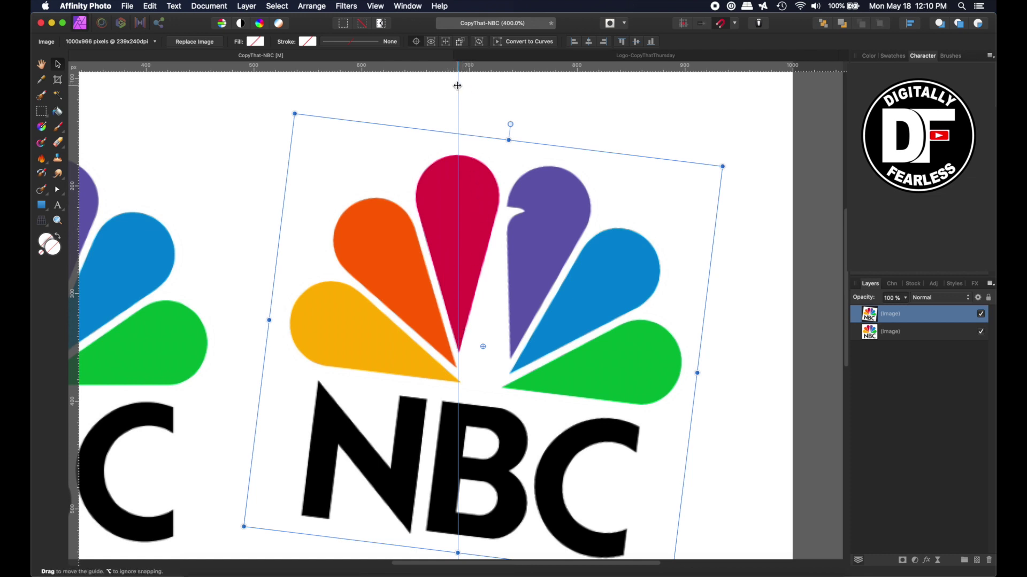
left_click_drag(457, 85, 78, 87)
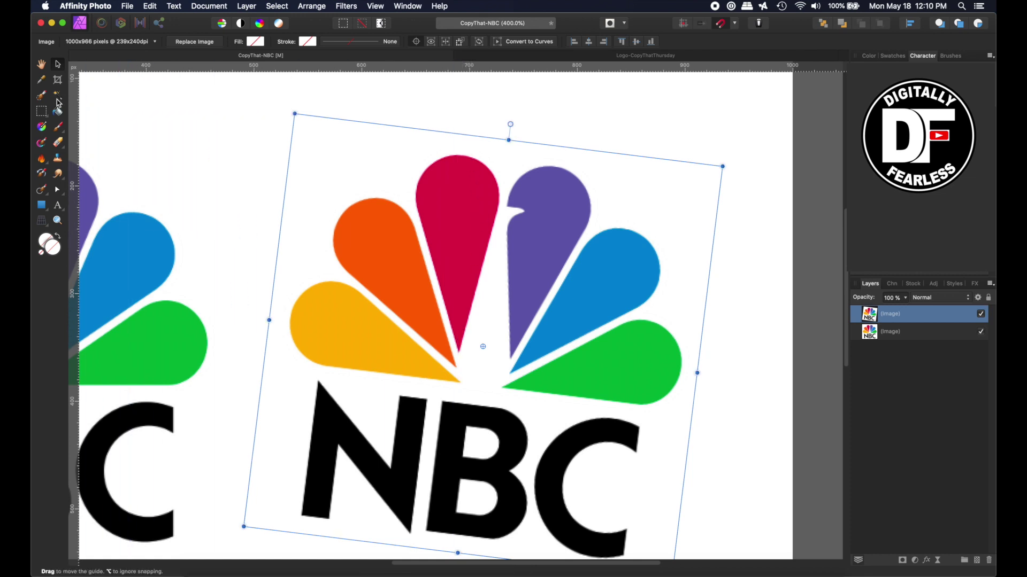
Draw a magenta teardrop between the logos with the Tear Tool and flip it vertically.
key("super+0")
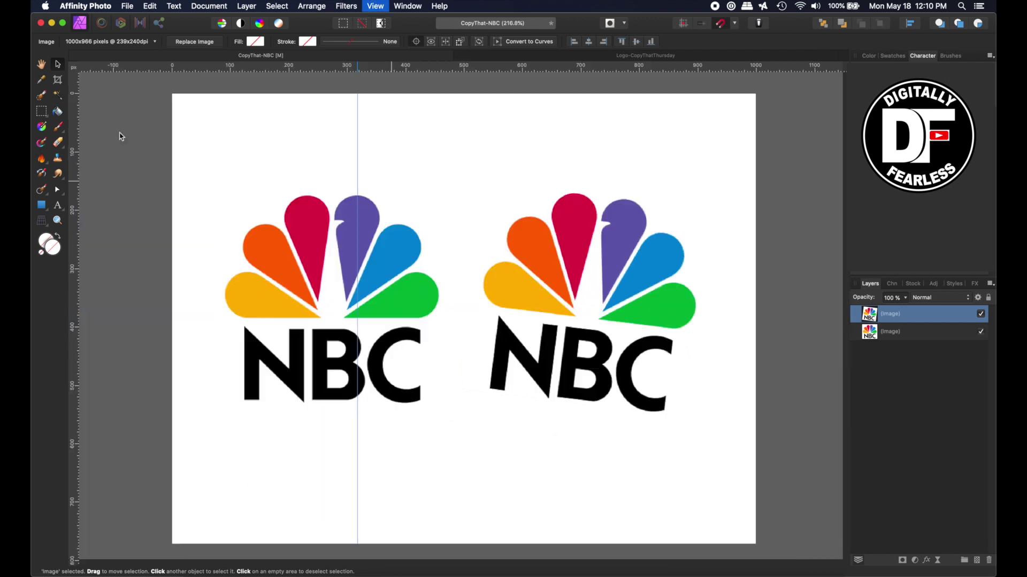
key("super+d")
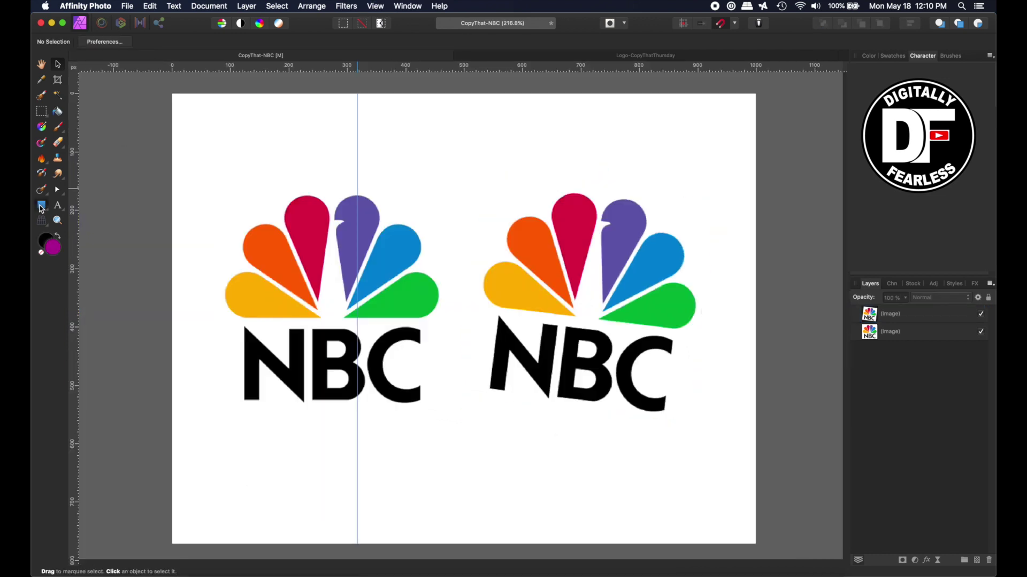
left_click(42, 207)
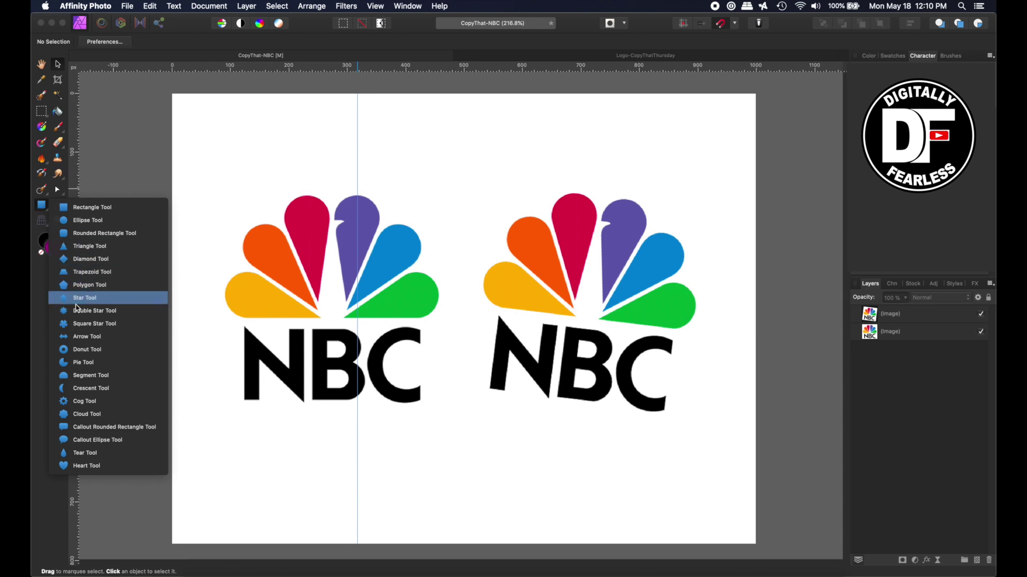
left_click(93, 453)
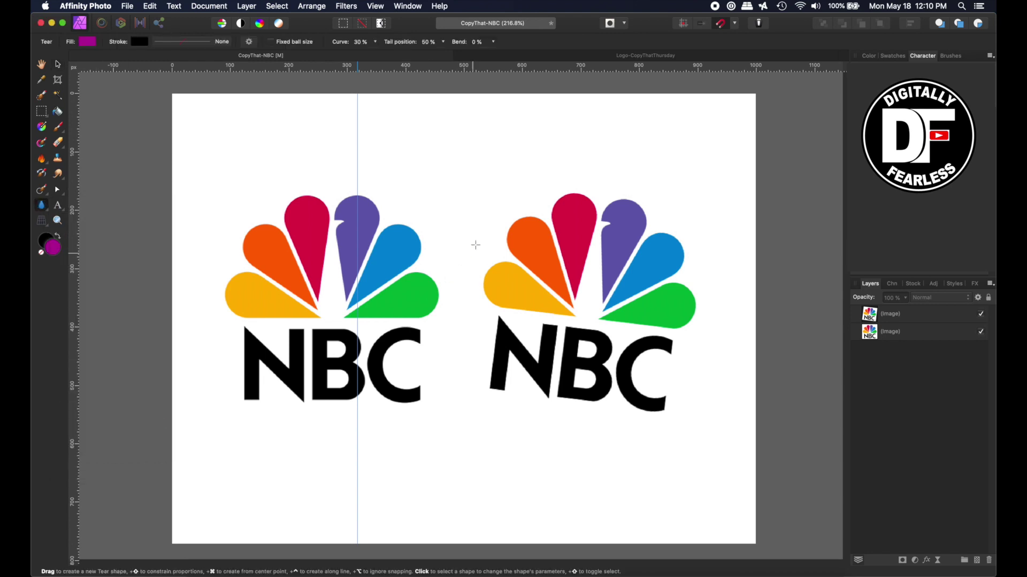
left_click_drag(453, 171, 490, 260)
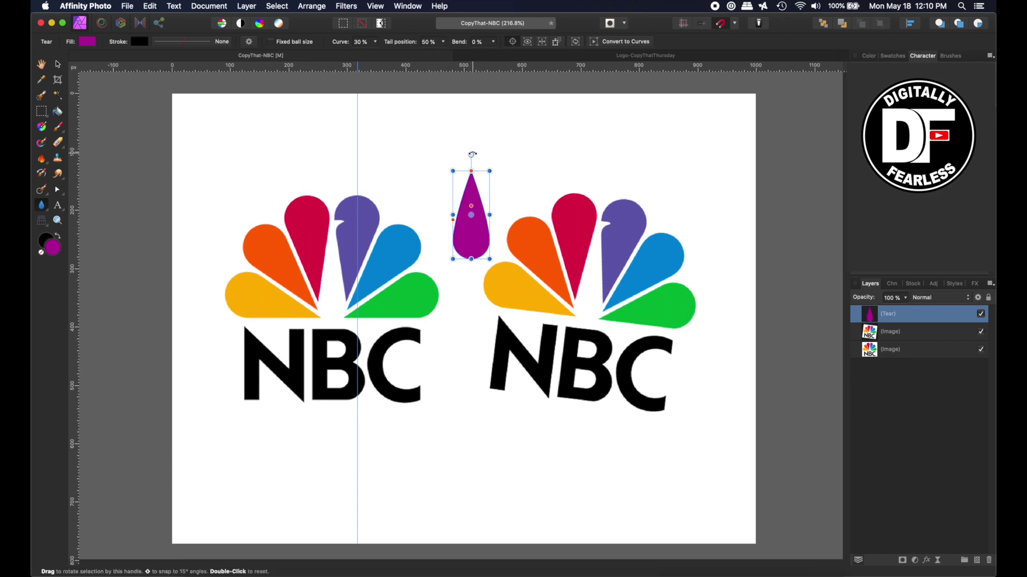
left_click(311, 5)
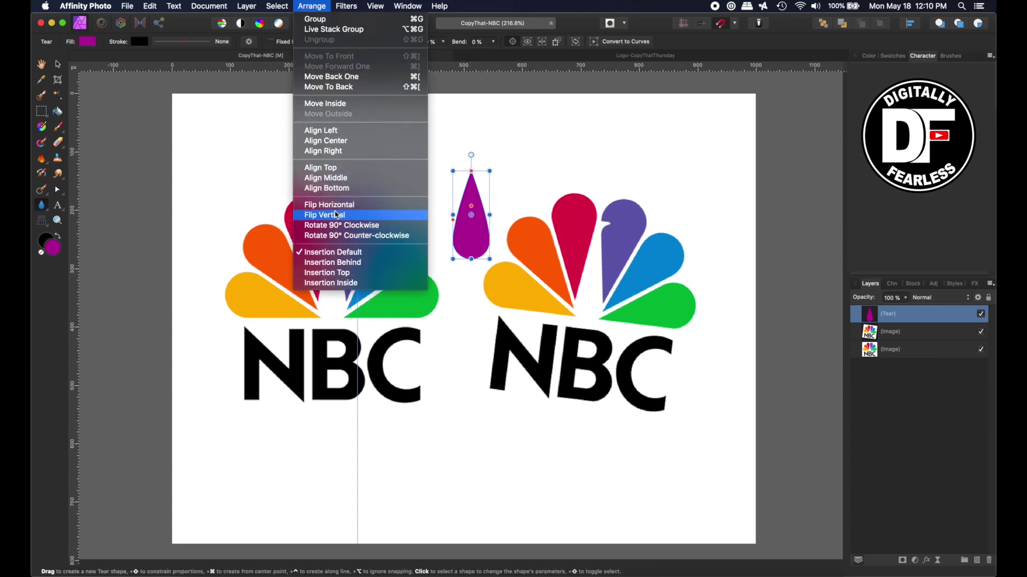
left_click(337, 215)
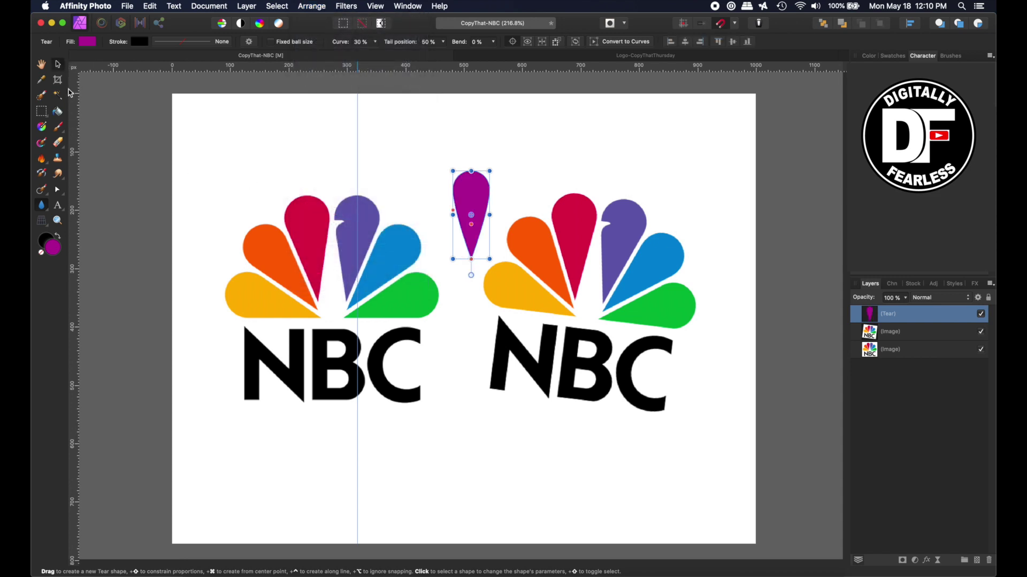
Move and resize the teardrop over the right logo's red feather, lowering its opacity to 25%.
left_click(58, 64)
scroll(348, 142, "up", 3)
left_click_drag(339, 147, 575, 236)
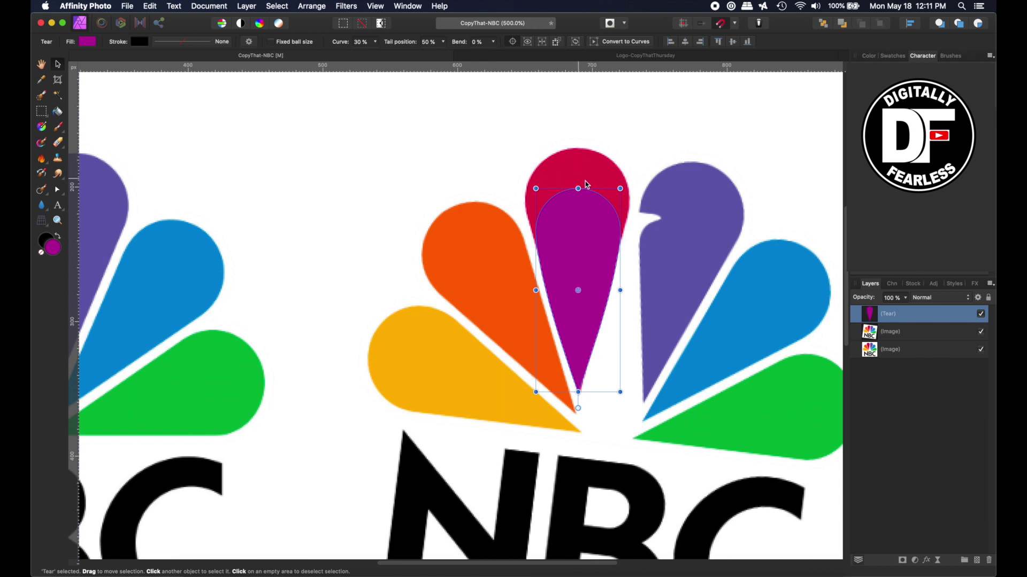
left_click_drag(620, 189, 630, 149)
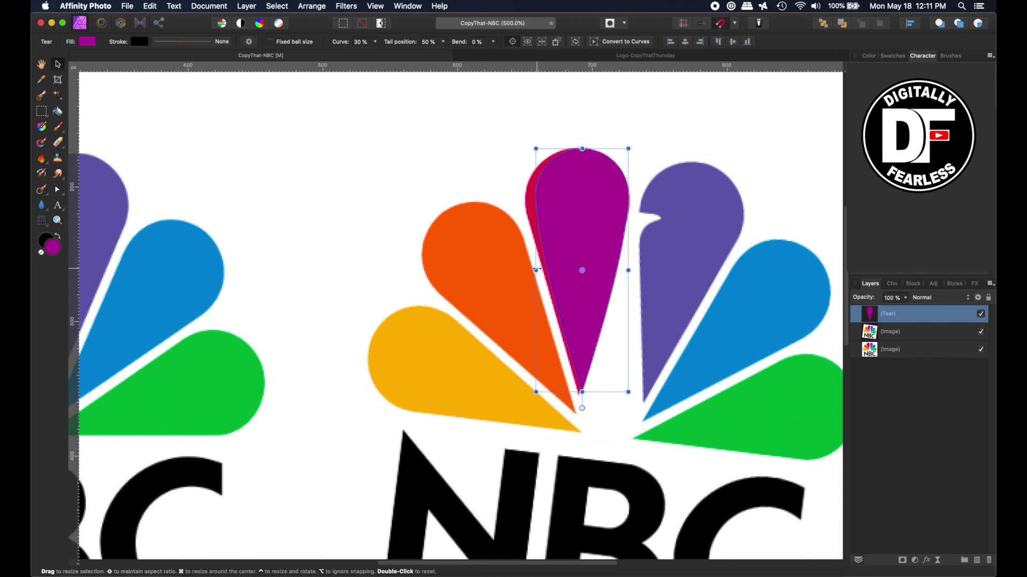
left_click_drag(536, 270, 527, 270)
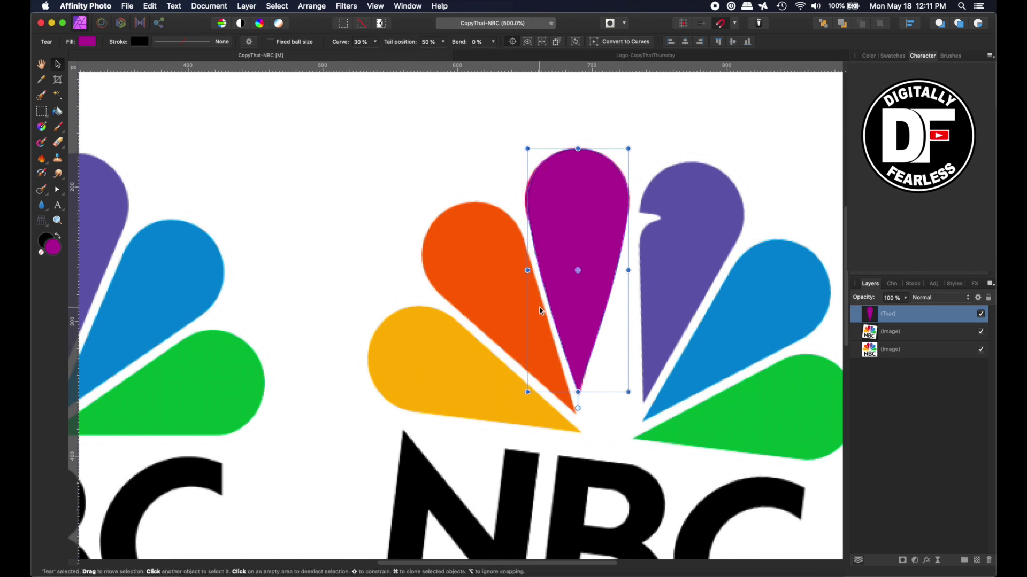
key("super+equal")
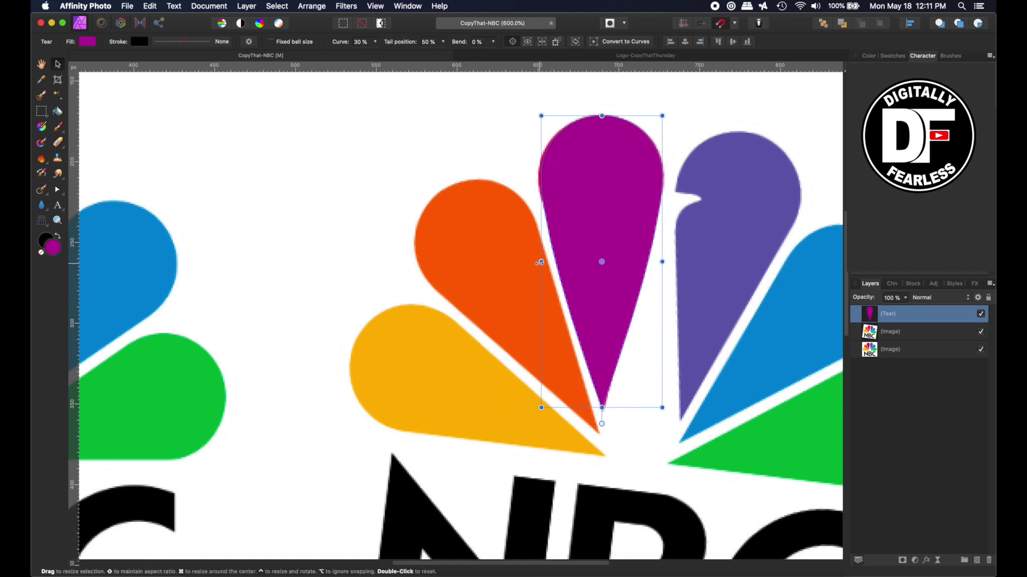
left_click_drag(539, 261, 537, 261)
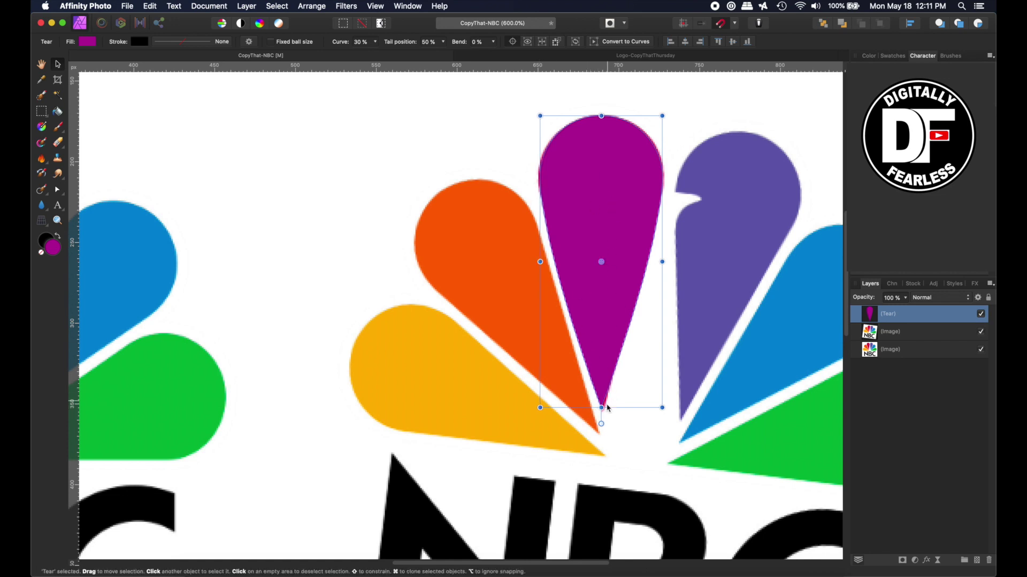
left_click_drag(602, 423, 603, 423)
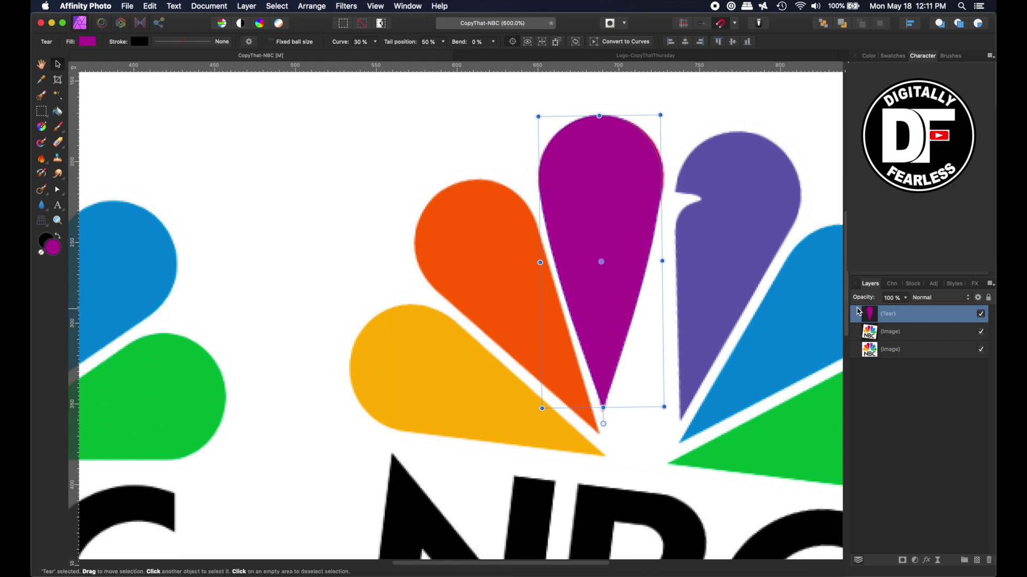
left_click_drag(867, 300, 824, 305)
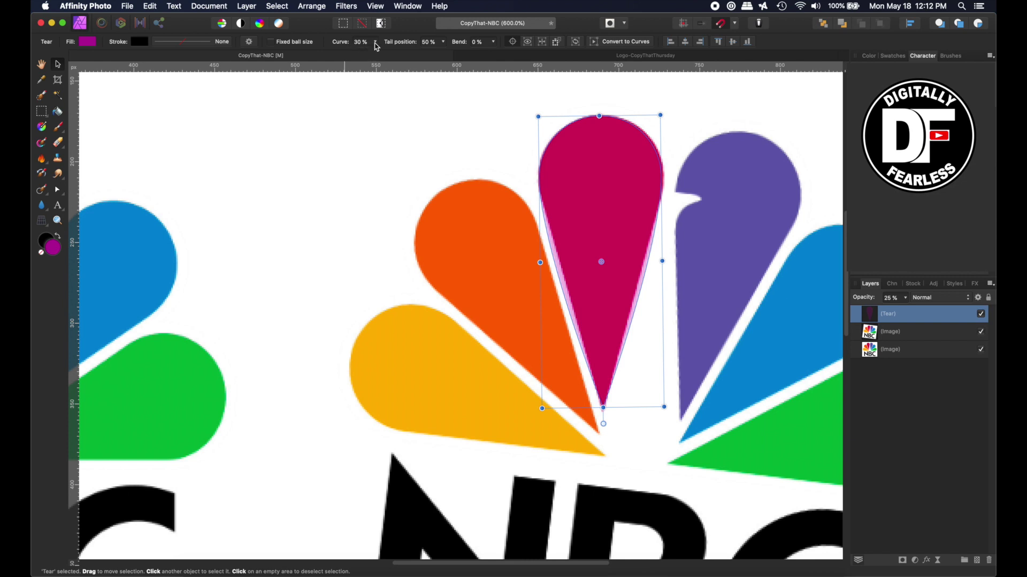
Reduce the teardrop's curve to 17%, discard a test clone, and restore 100% opacity.
left_click(375, 41)
mouse_move(374, 54)
left_mouse_down()
mouse_move(343, 65)
mouse_move(364, 63)
left_mouse_up()
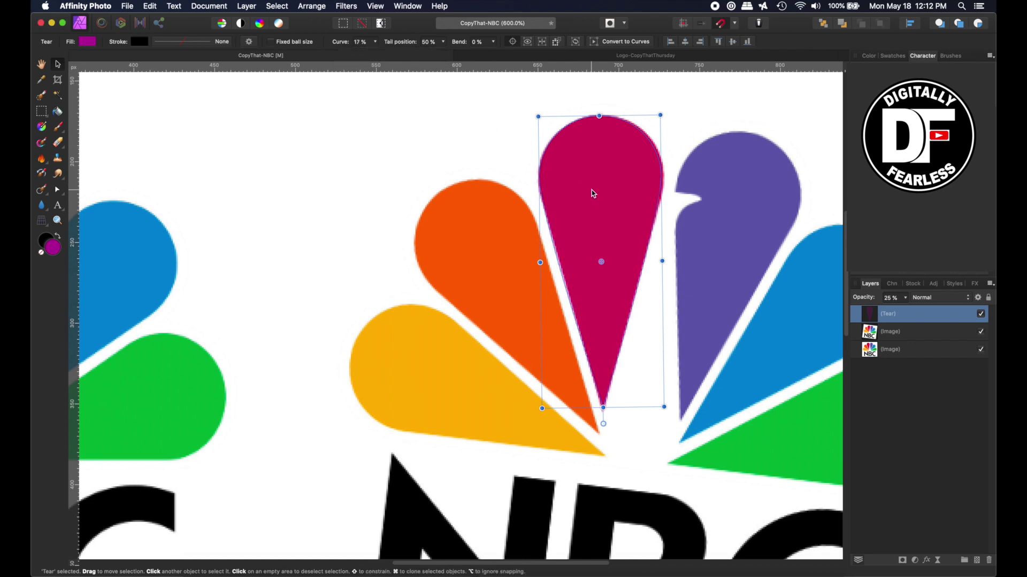
left_click_drag(593, 199, 290, 194)
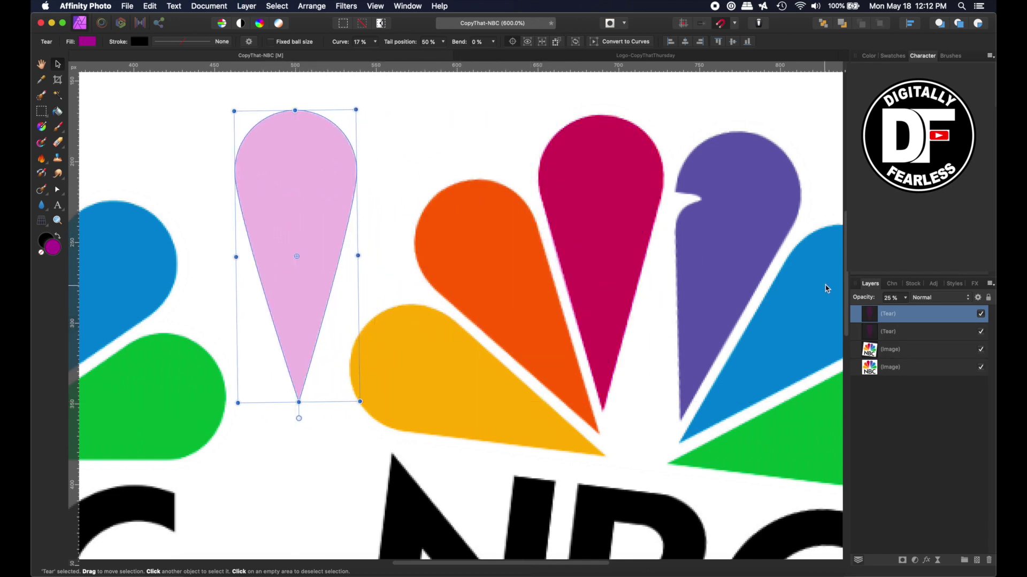
left_click_drag(861, 300, 898, 297)
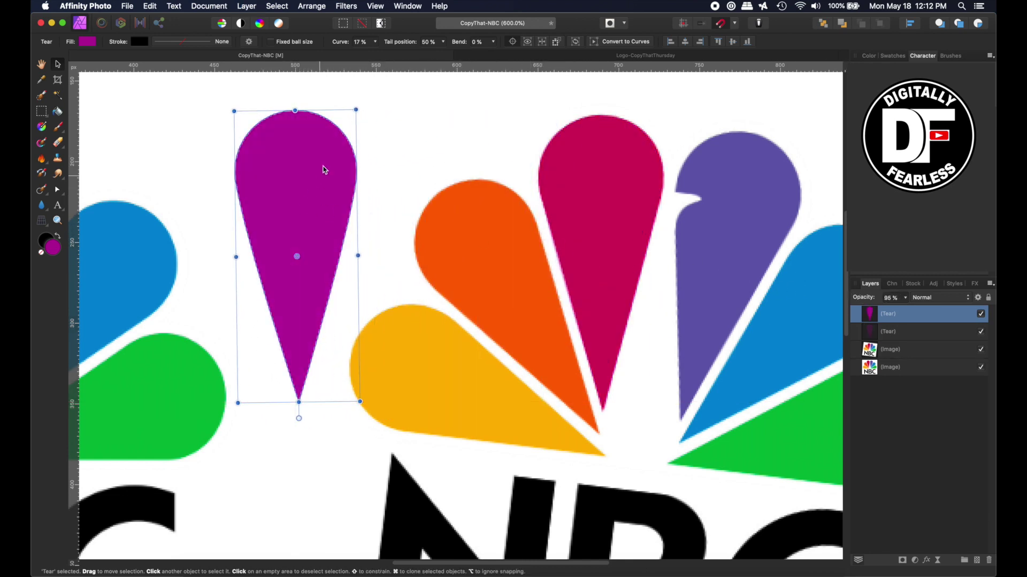
left_click(376, 42)
left_click_drag(374, 54, 500, 64)
left_click_drag(417, 72, 295, 152)
key("Delete")
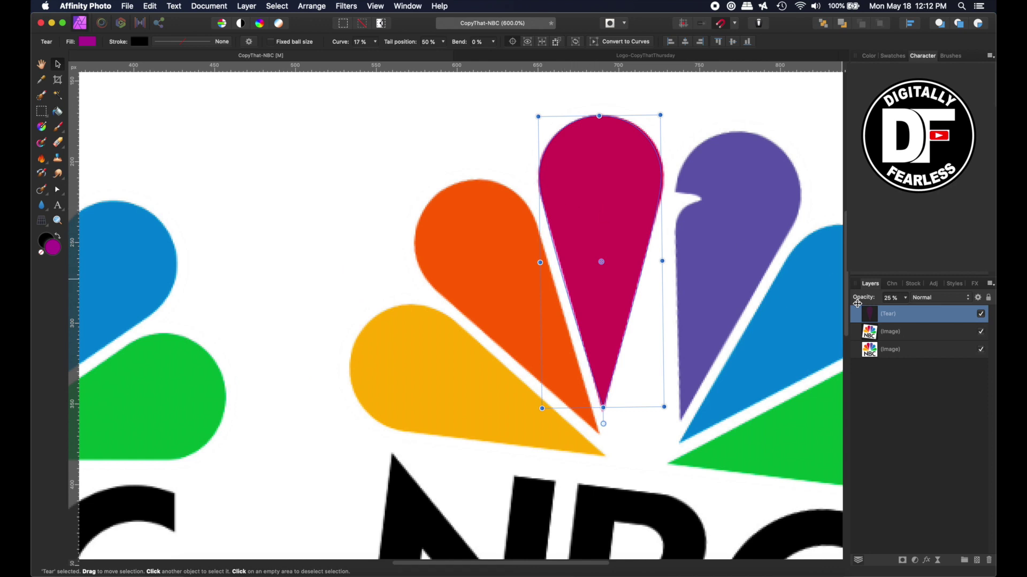
key("0")
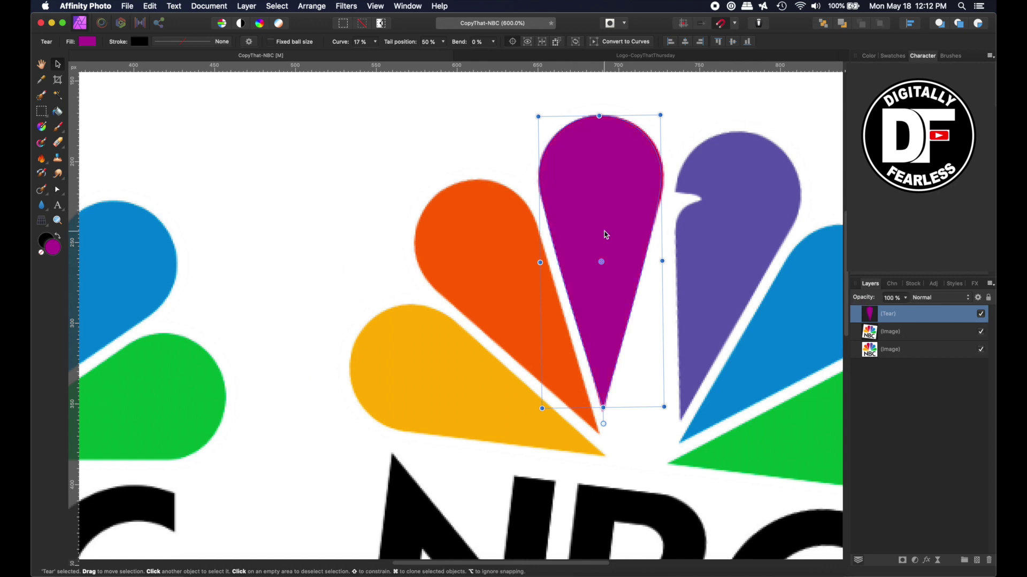
key("super+0")
Duplicate the teardrop onto the left logo's red feather and zoom in on the copy.
left_click(90, 134)
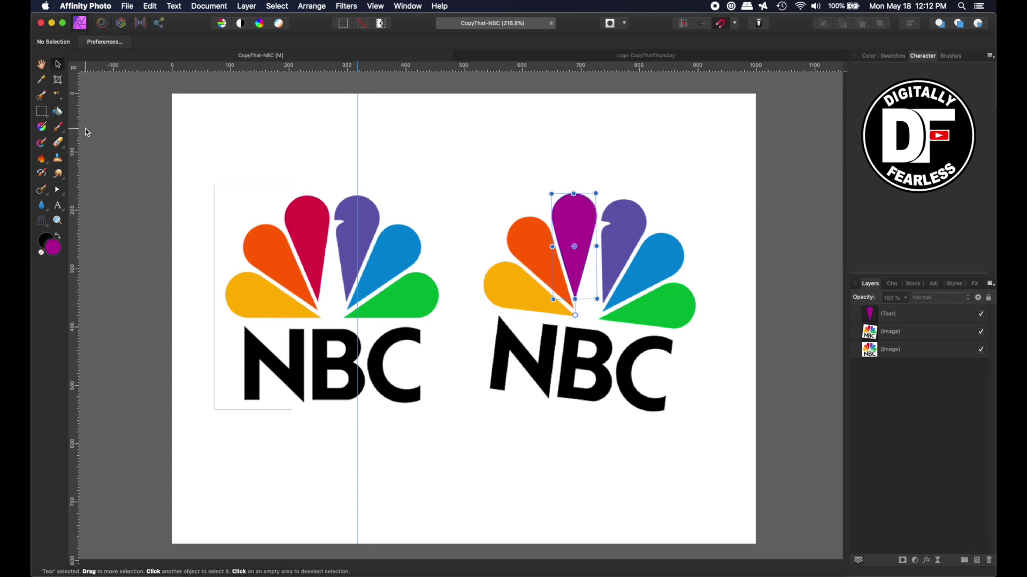
mouse_move(574, 226)
left_mouse_down()
mouse_move(214, 181)
mouse_move(317, 220)
left_mouse_up()
key("super+j")
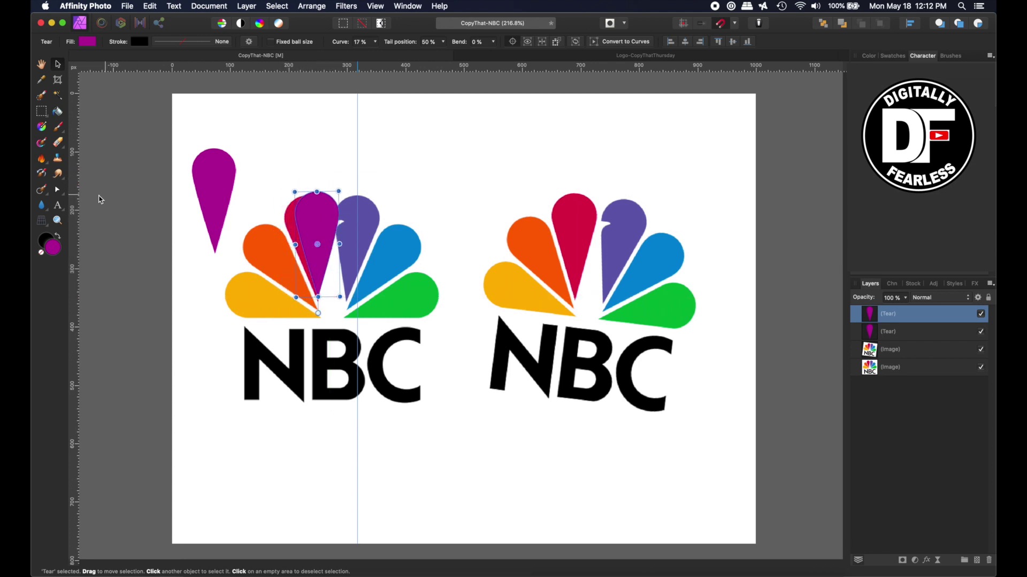
left_click(57, 220)
left_click(313, 229)
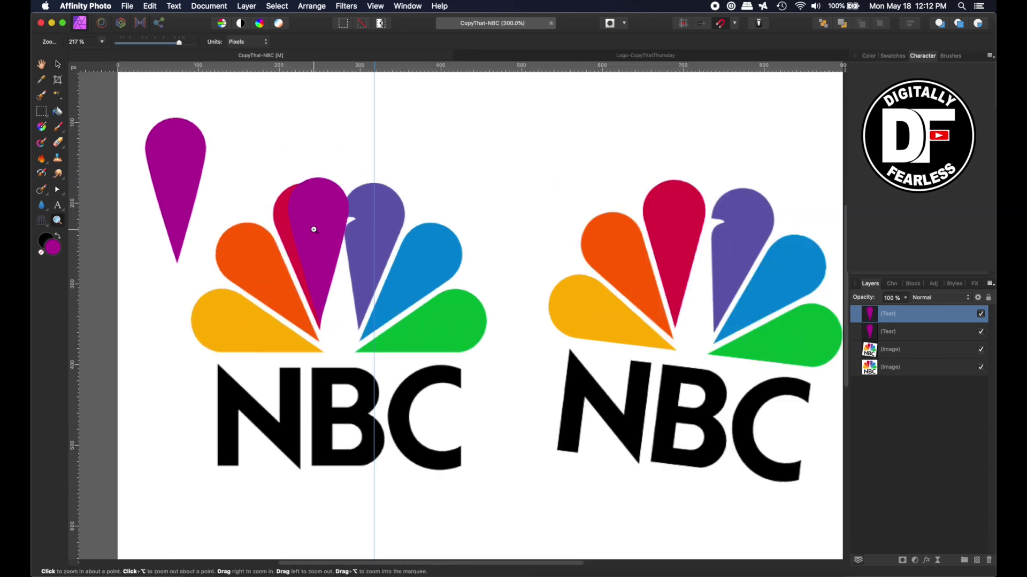
left_click(314, 229)
left_click(314, 230)
Align the teardrop copy with the left logo's red feather.
left_click(58, 65)
left_click_drag(312, 214, 310, 197)
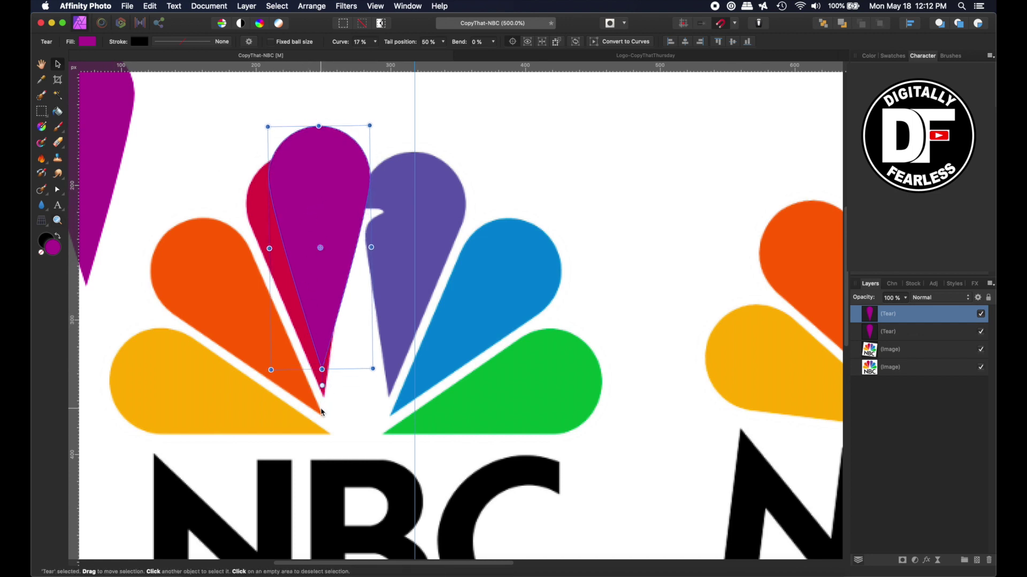
key("super+equal")
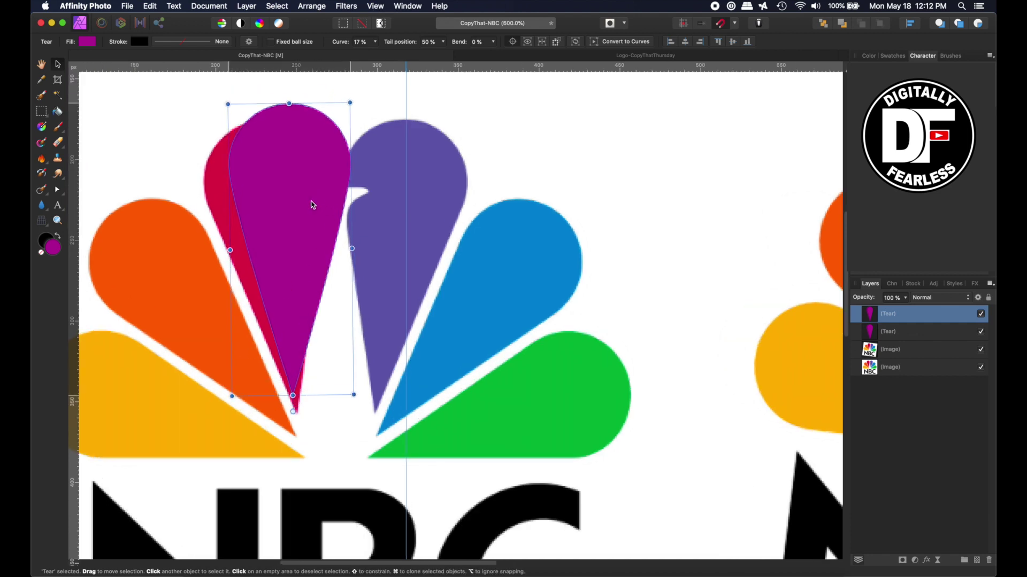
left_click_drag(312, 202, 313, 214)
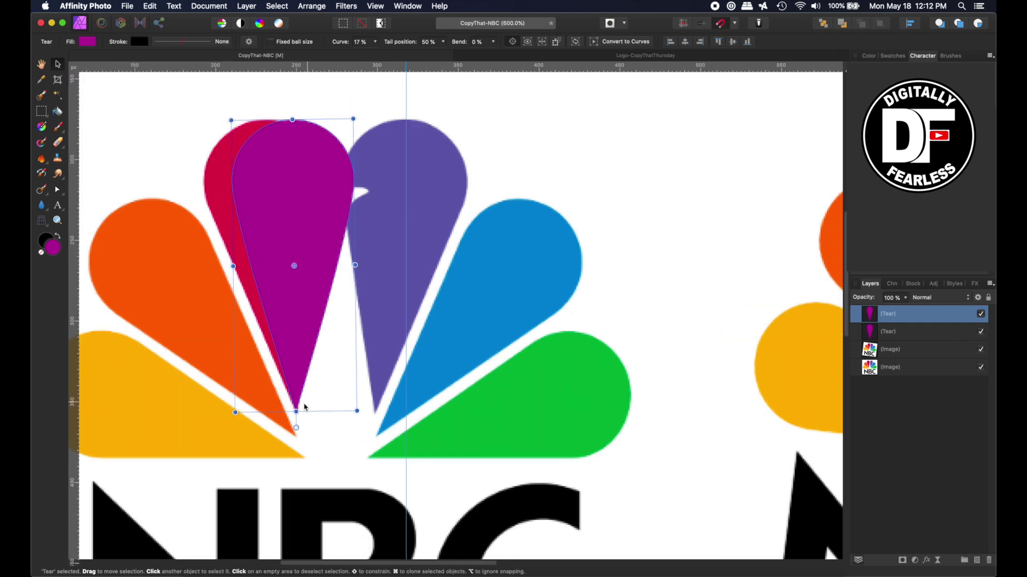
Set the transform origin at the teardrop's tip and rotate it to about -172.6°.
left_click(513, 42)
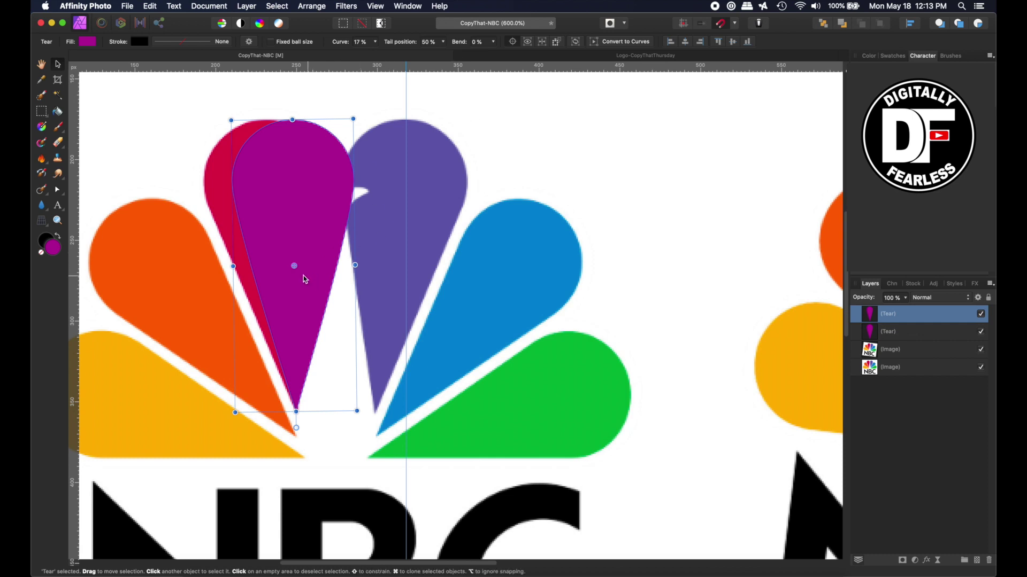
left_click_drag(294, 266, 297, 411)
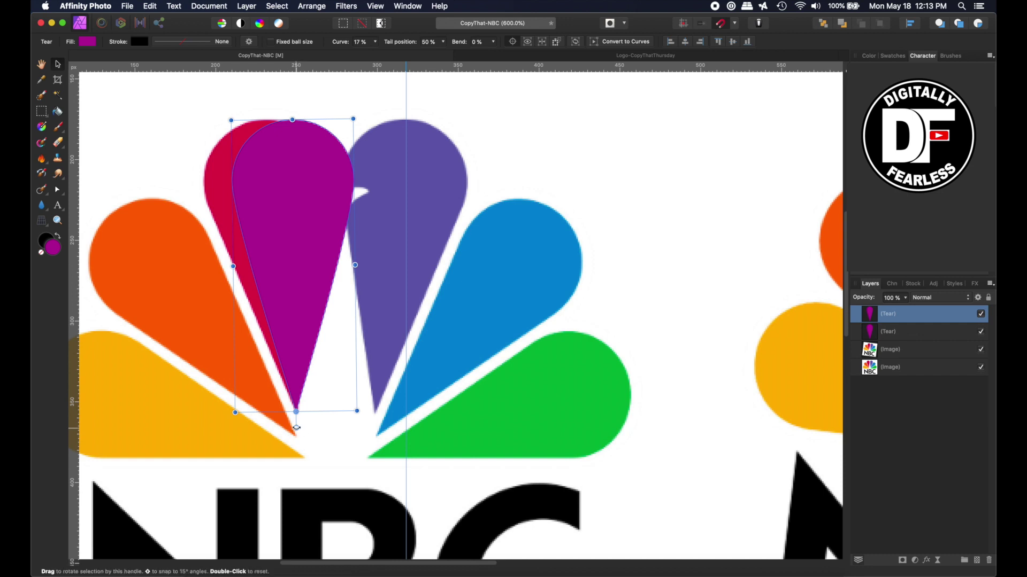
left_click_drag(297, 428, 298, 428)
left_click(138, 132)
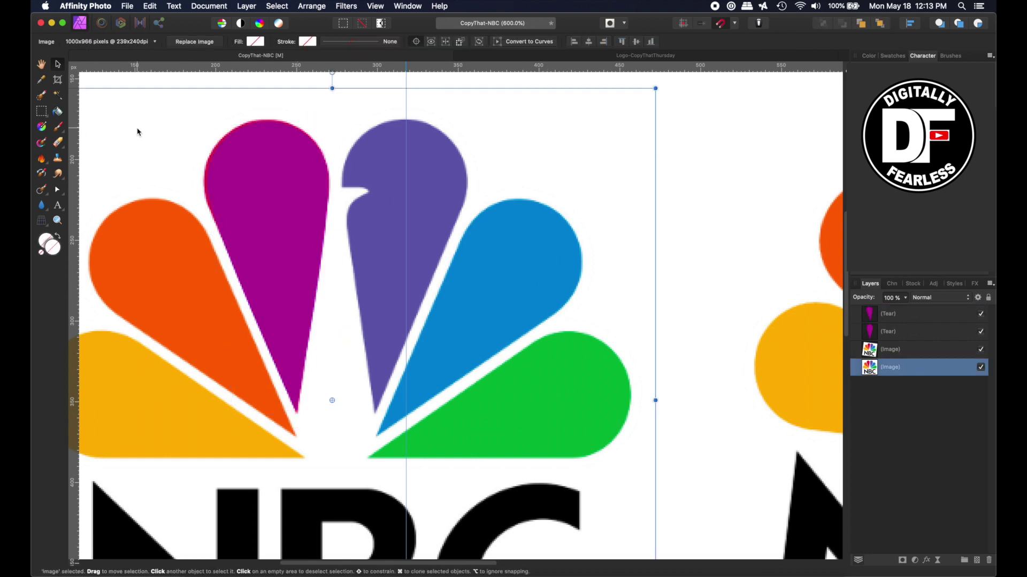
Clone the teardrop for the next feather and zoom in on it.
key("super+minus")
key("super+minus")
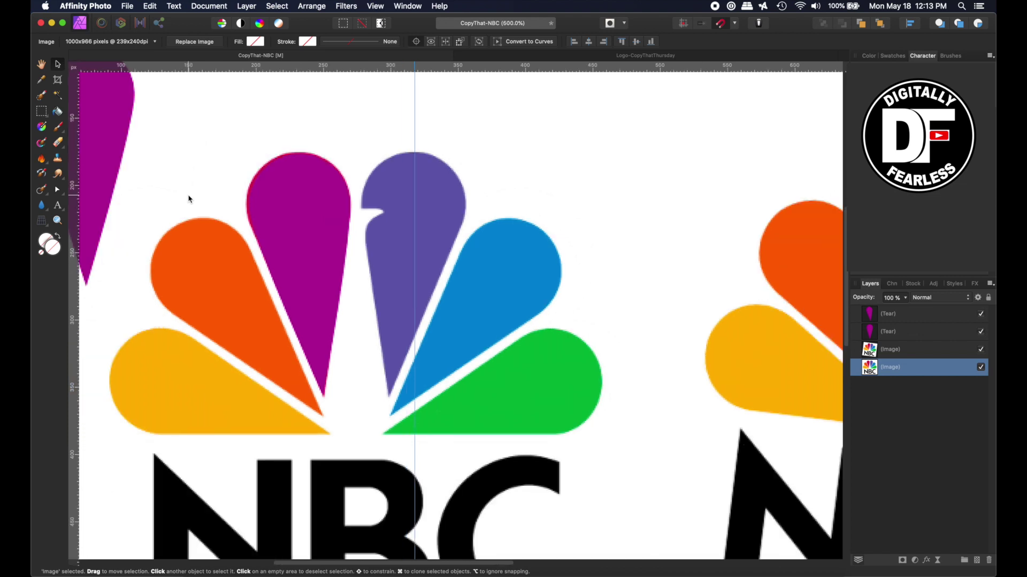
left_click(126, 132)
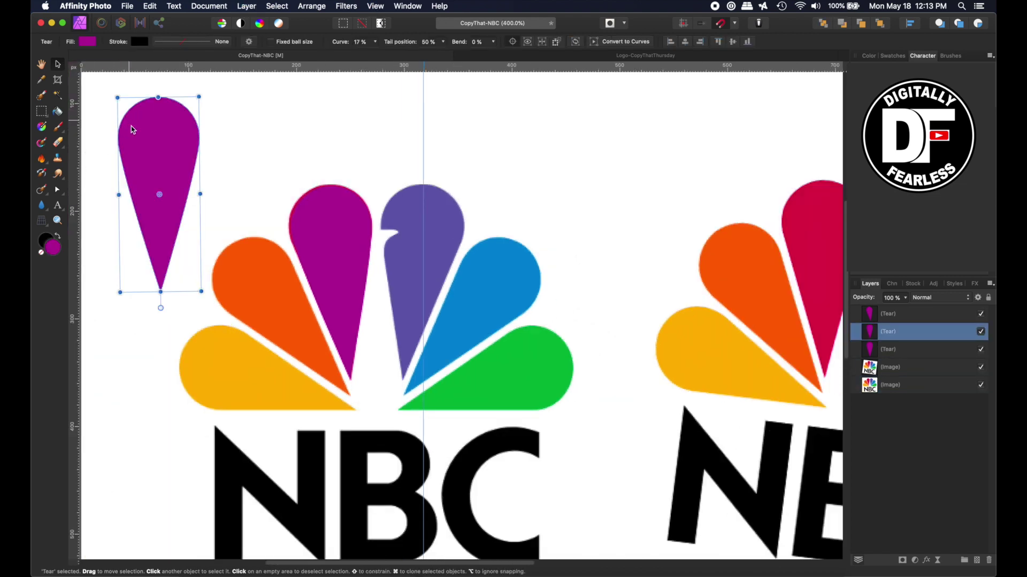
mouse_move(137, 134)
left_mouse_down()
mouse_move(210, 278)
mouse_move(313, 241)
left_mouse_up()
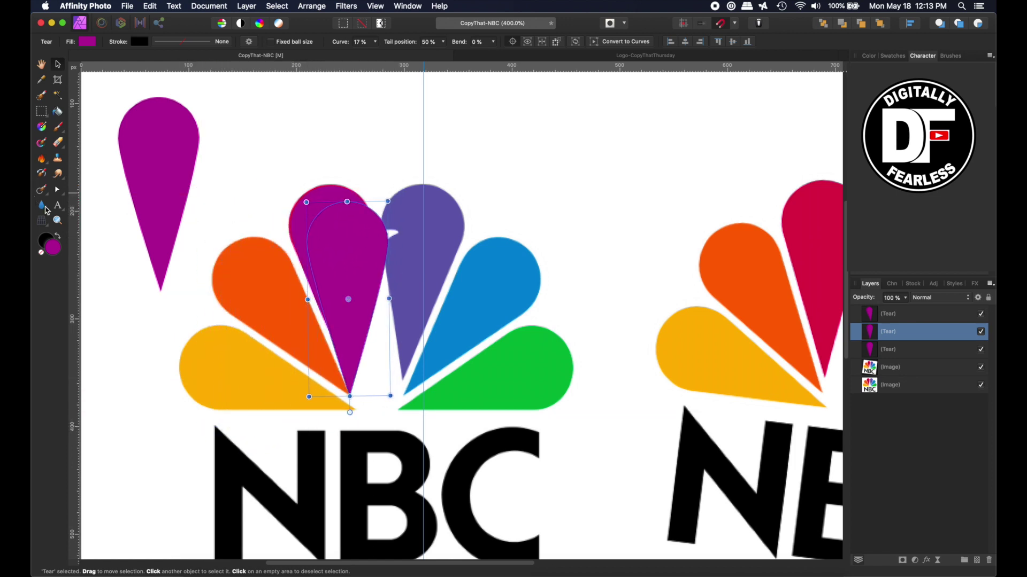
left_click(57, 205)
left_click(323, 369)
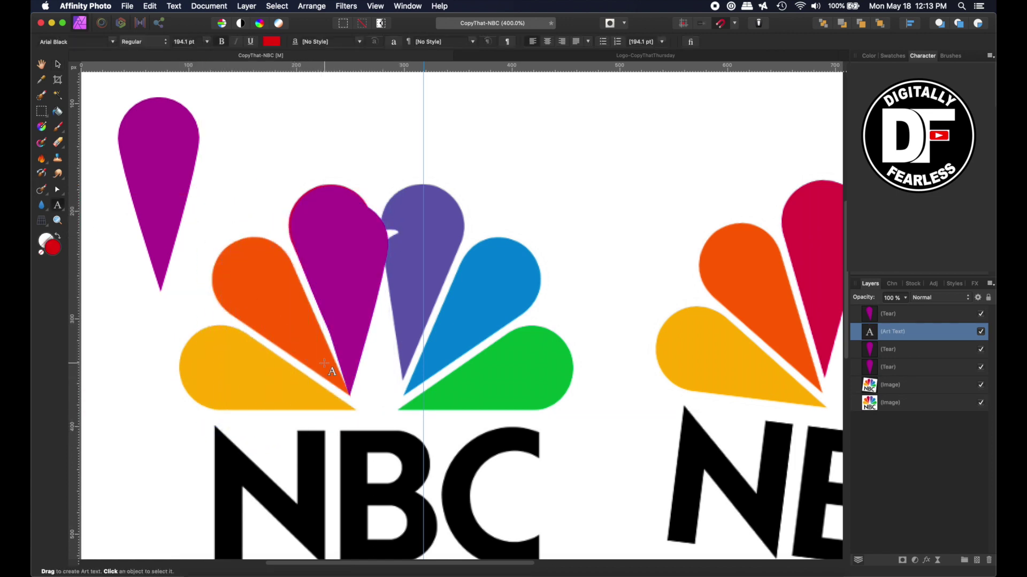
left_click(58, 64)
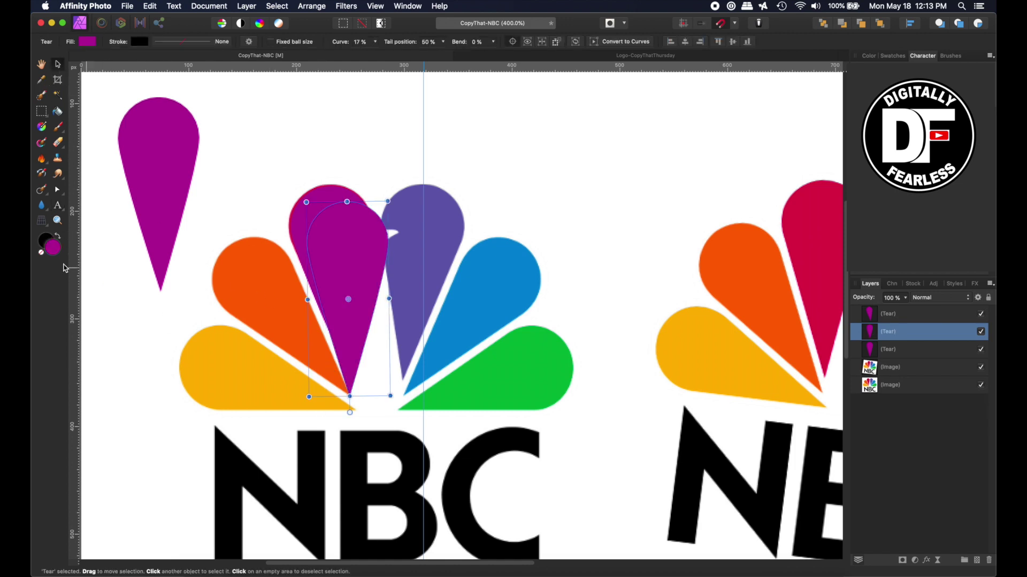
left_click(58, 220)
left_click(350, 370)
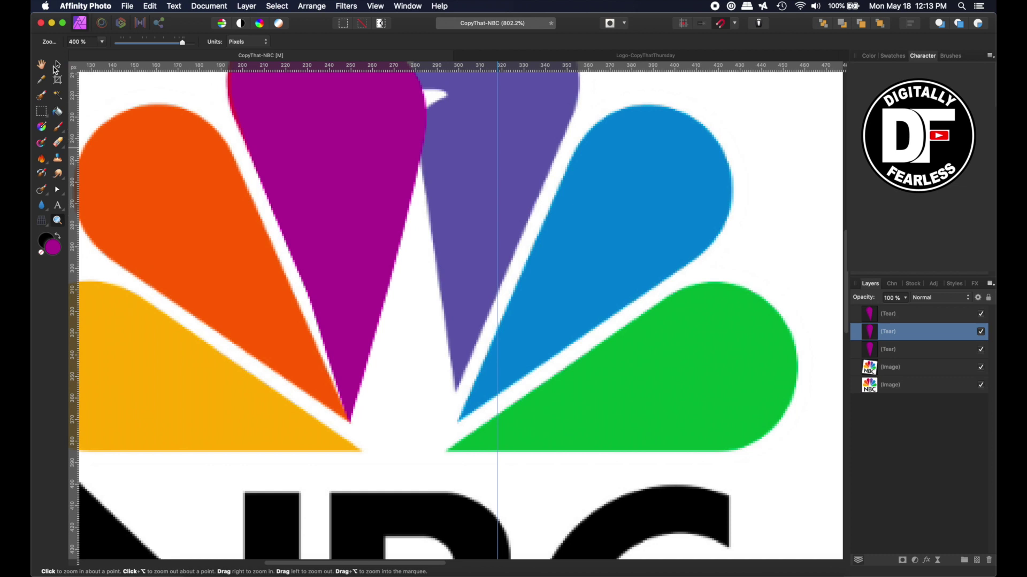
left_click(57, 64)
left_click_drag(344, 224, 347, 225)
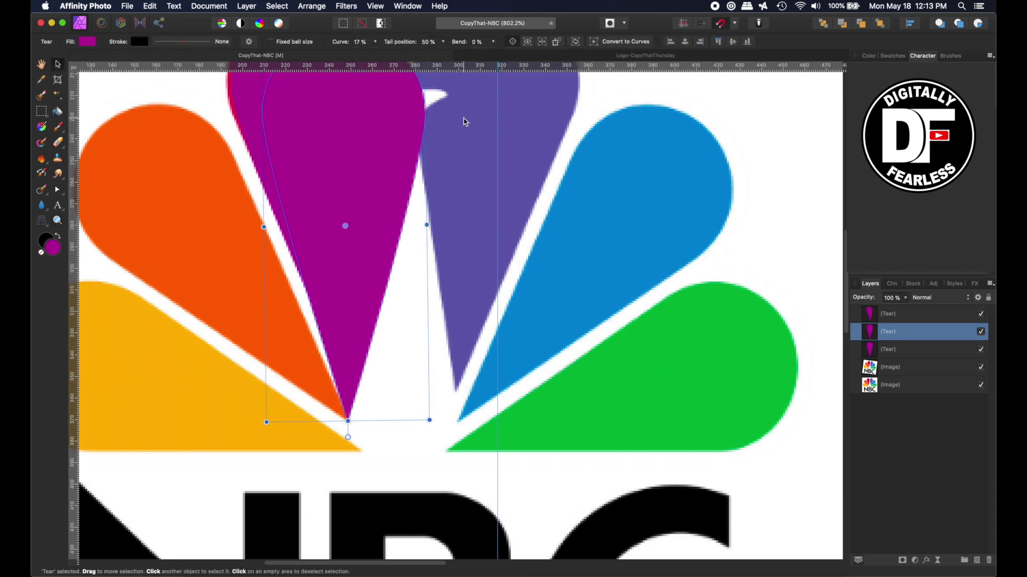
scroll(466, 122, "down", 3)
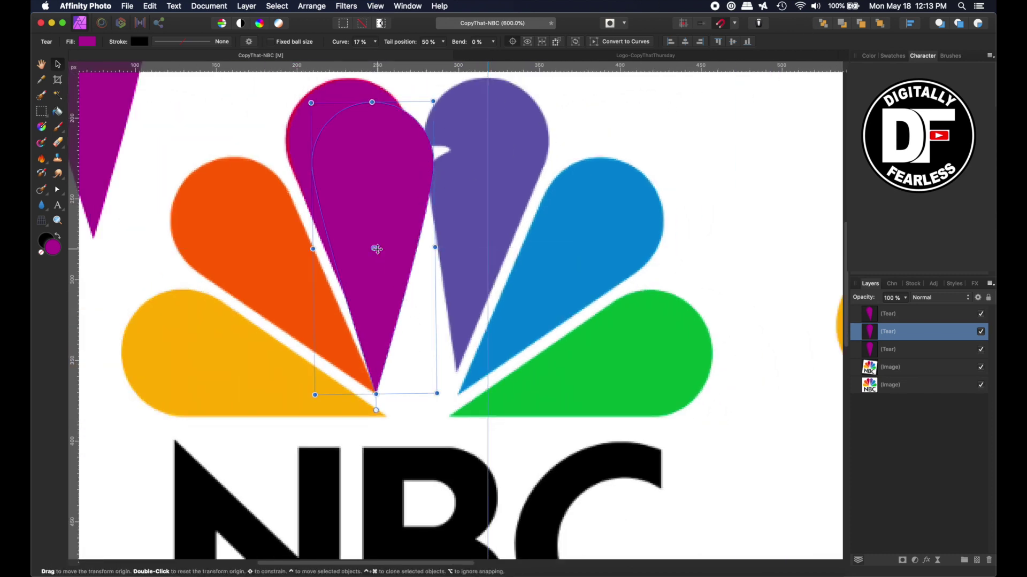
Pivot the clone at its tip, tilt it over the orange feather, and lower opacity to 34%.
left_click_drag(373, 250, 377, 395)
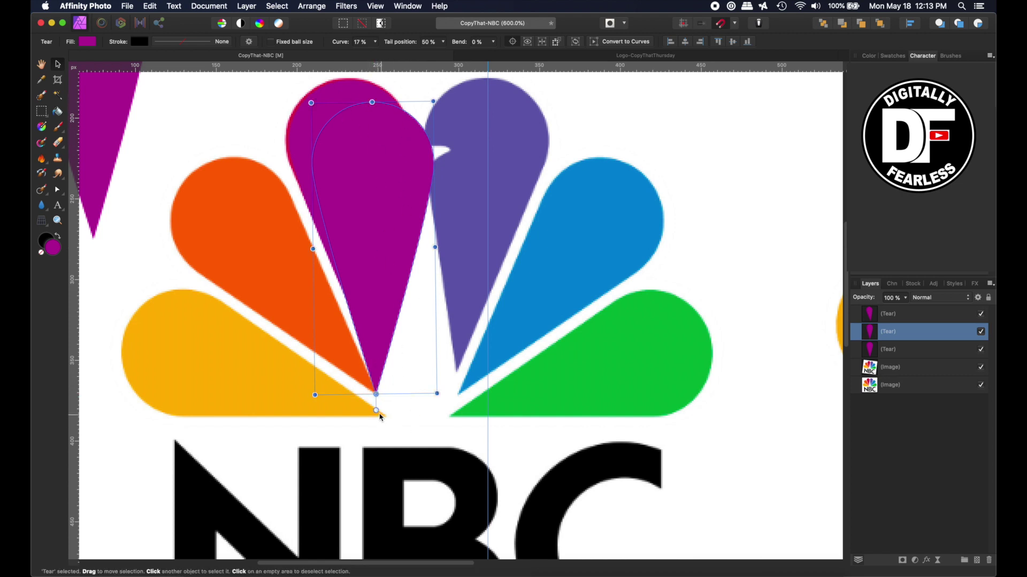
left_click_drag(378, 411, 391, 411)
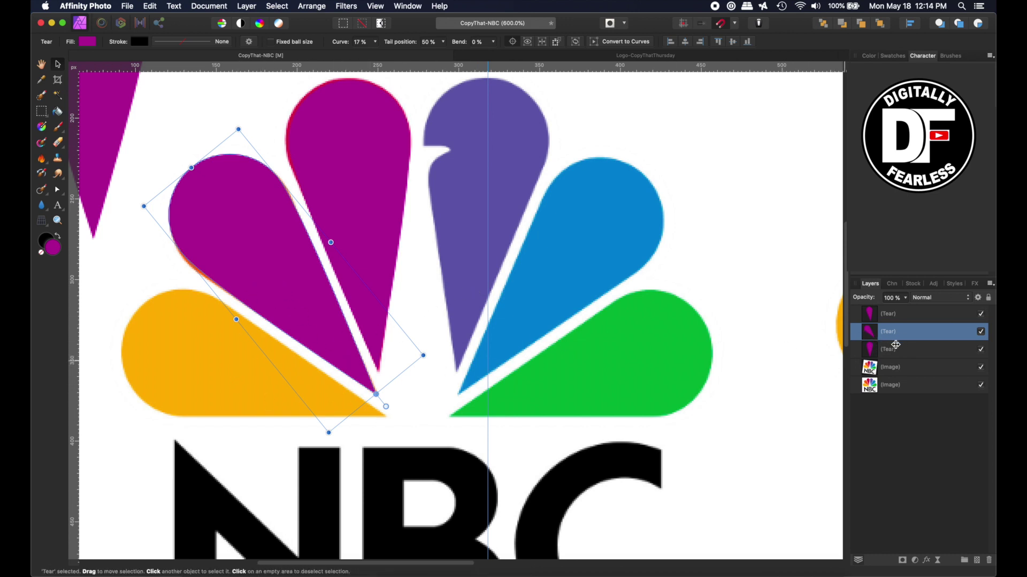
left_click_drag(869, 300, 833, 305)
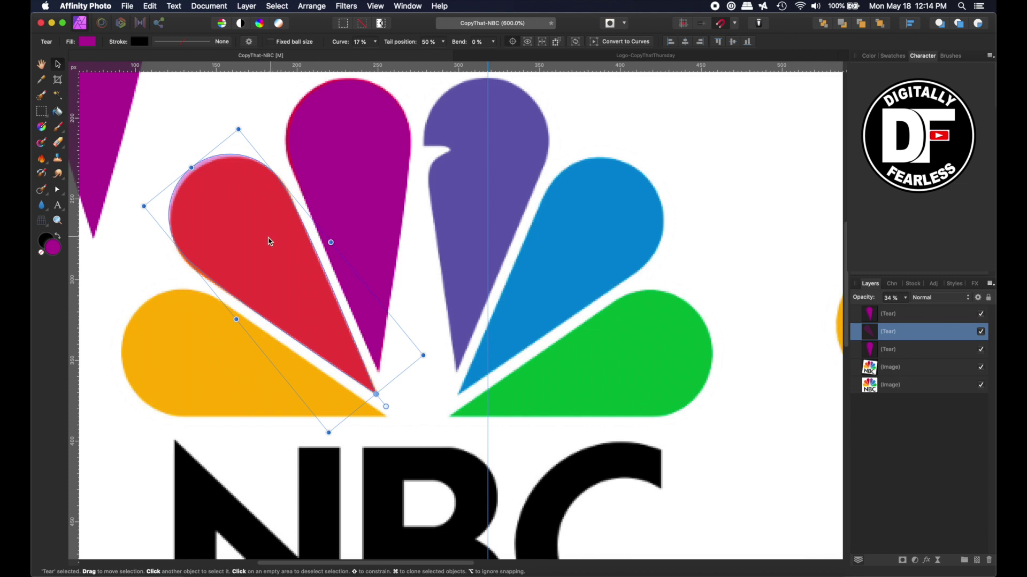
left_click_drag(264, 244, 266, 247)
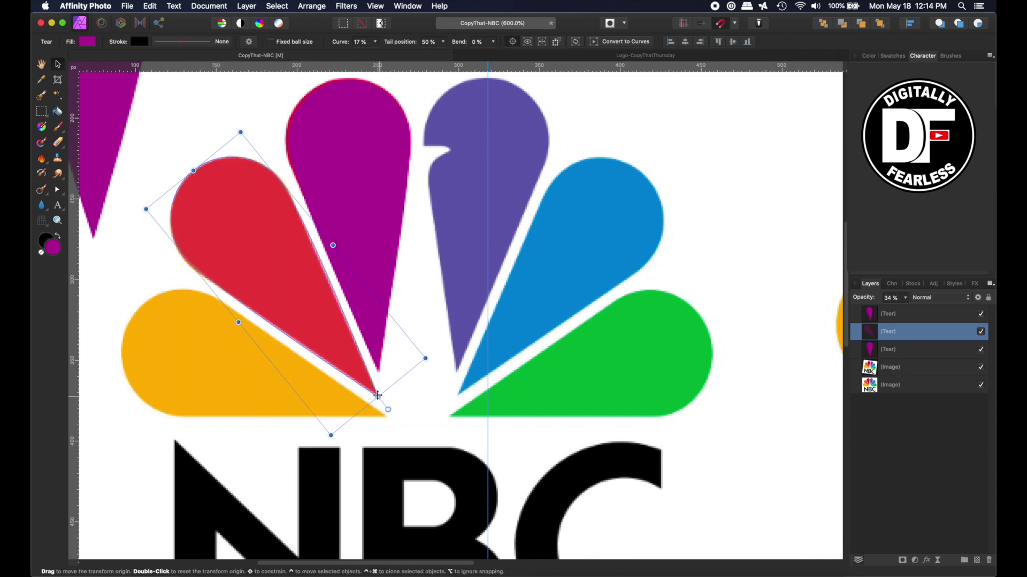
left_click_drag(377, 395, 376, 396)
left_click(740, 161)
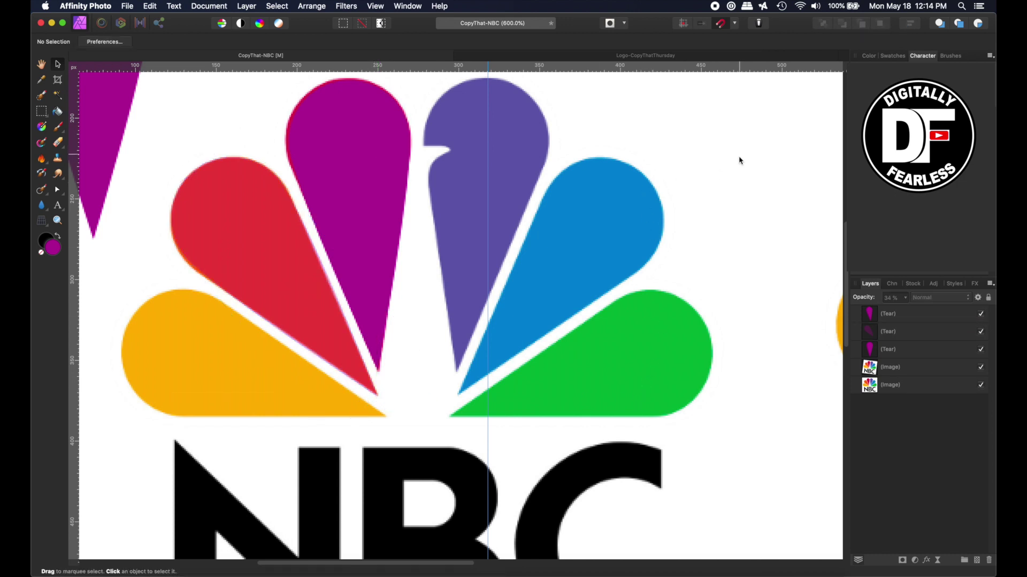
left_click(872, 333)
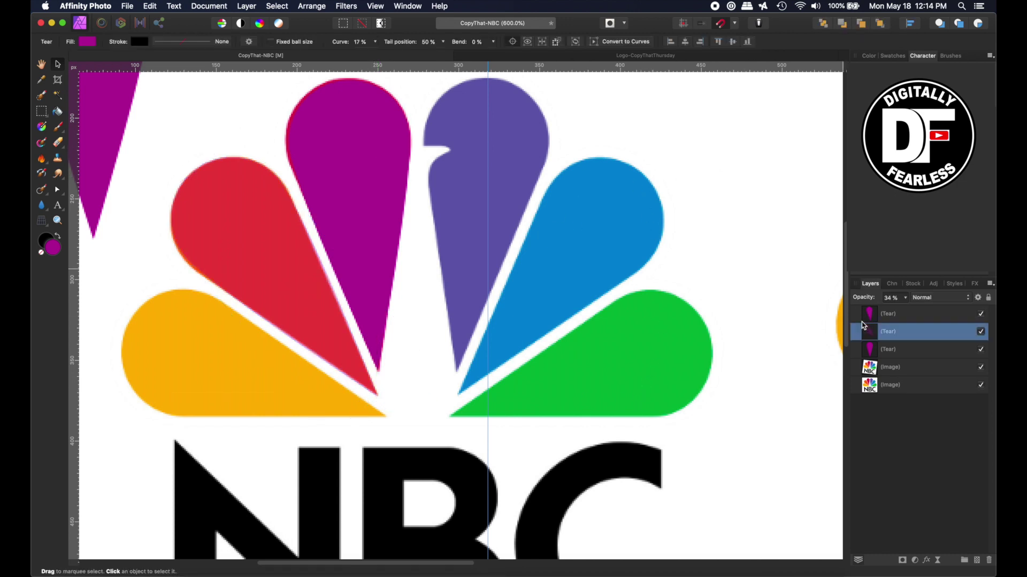
Restore the tilted teardrop to 100% opacity and resize the upright one to about 178.1 px tall.
key("0")
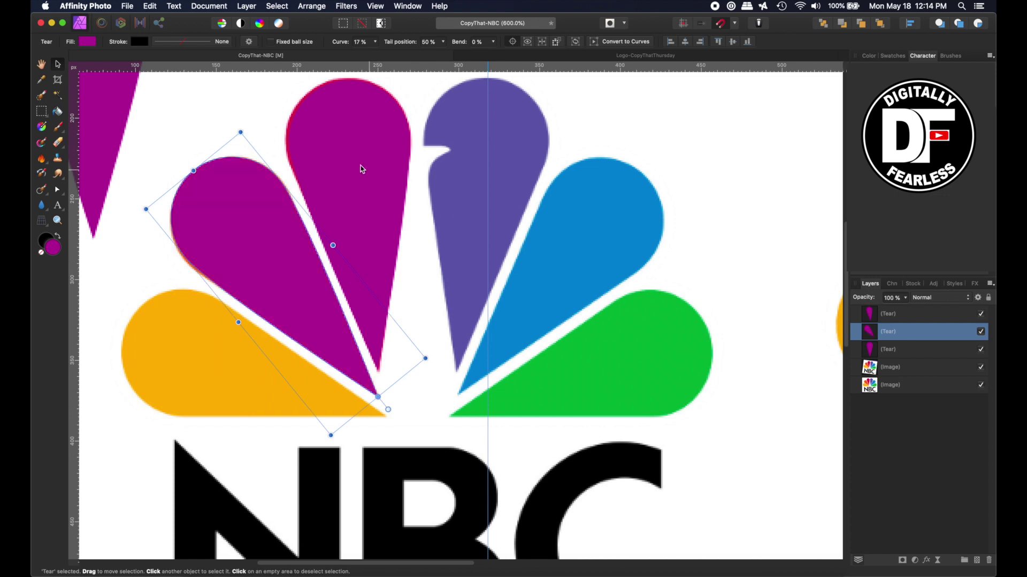
left_click(232, 107)
left_click(350, 140)
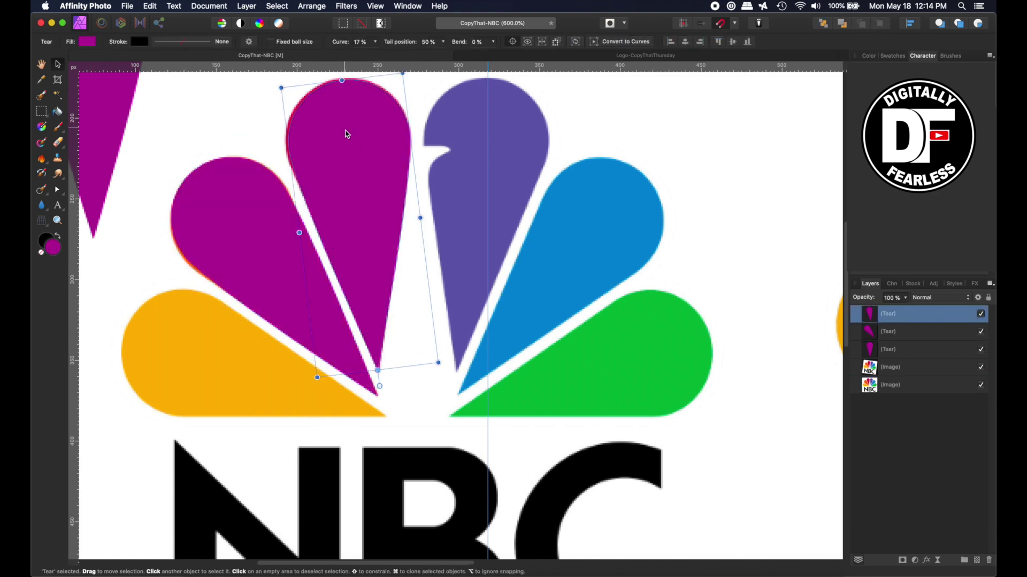
left_click_drag(351, 141, 368, 161)
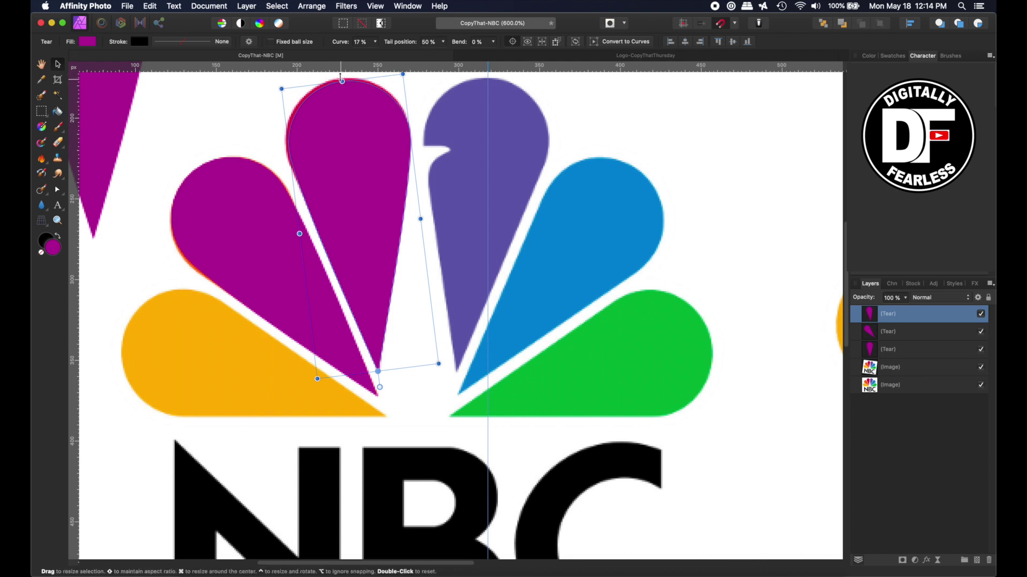
left_click_drag(340, 77, 337, 157)
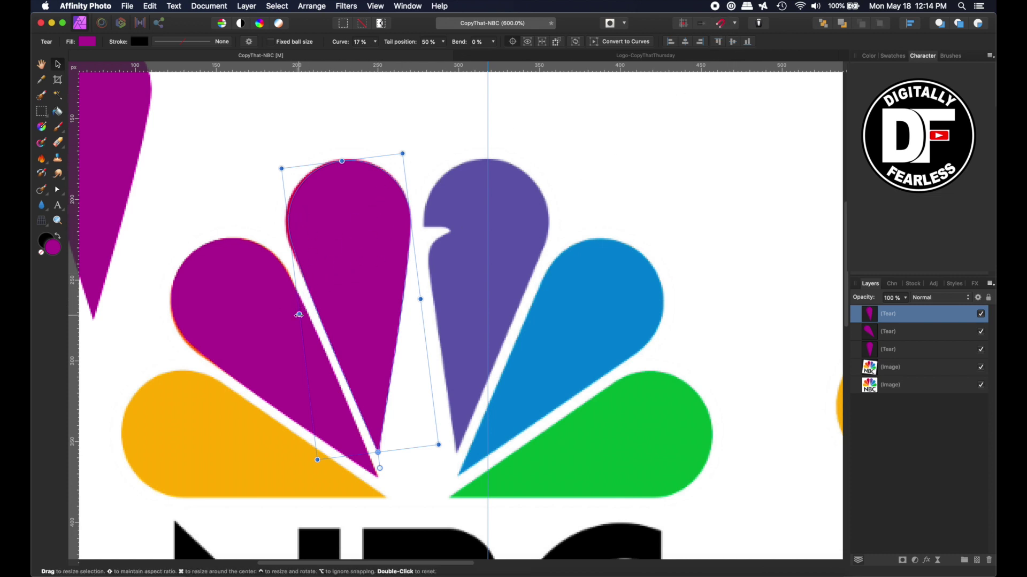
left_click_drag(298, 315, 297, 314)
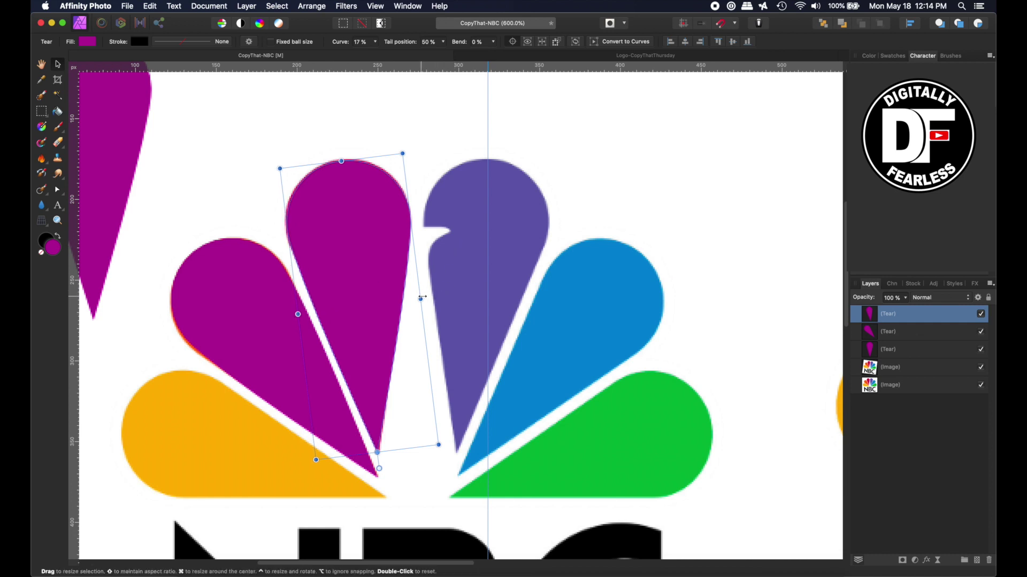
left_click(466, 124)
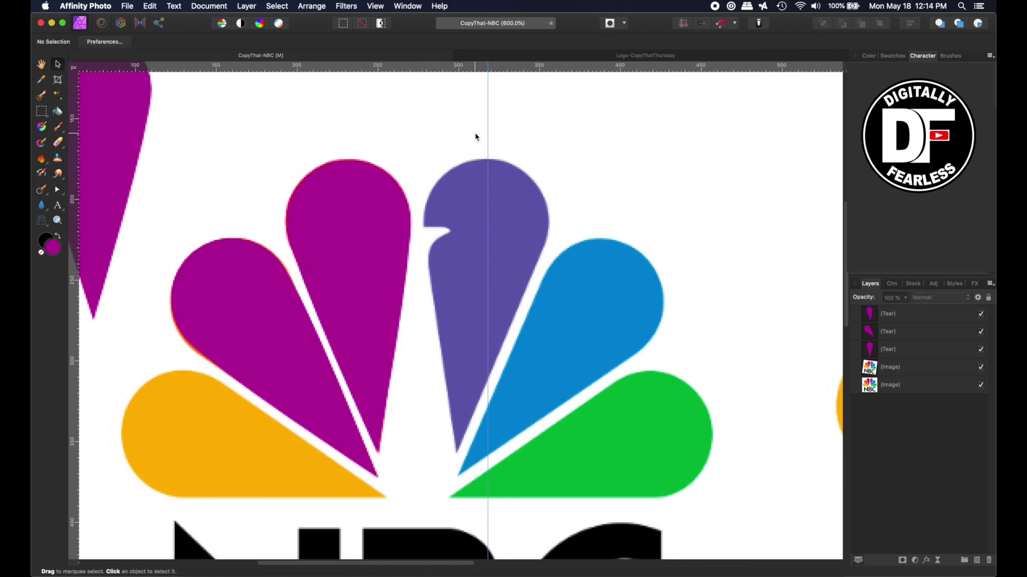
Duplicate the tilted teardrop and rotate the copy over the lower-left feather, tip at its base.
left_click(209, 316)
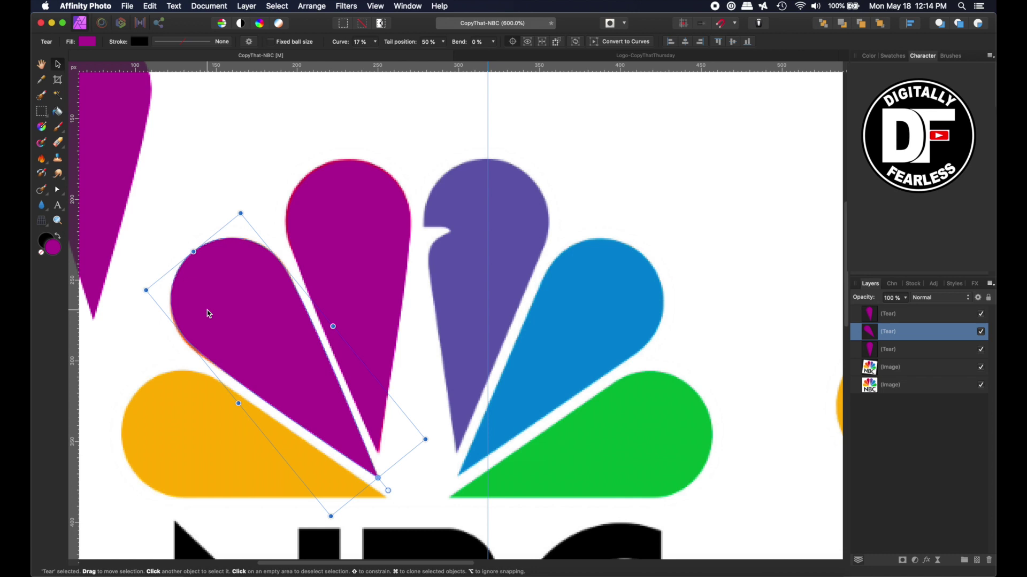
key("a")
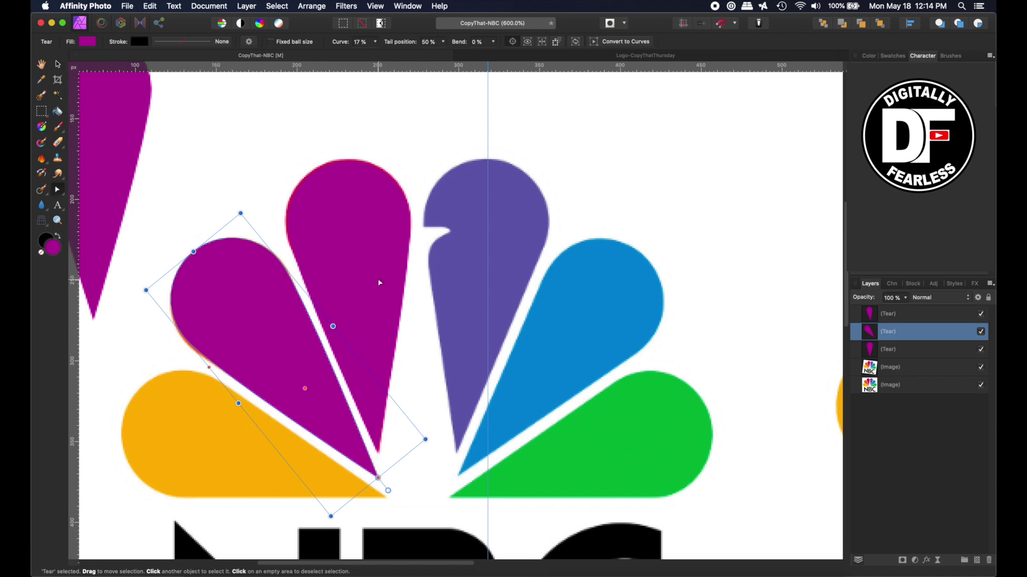
key("super+j")
left_click_drag(260, 318, 226, 375)
scroll(225, 374, "down", 5)
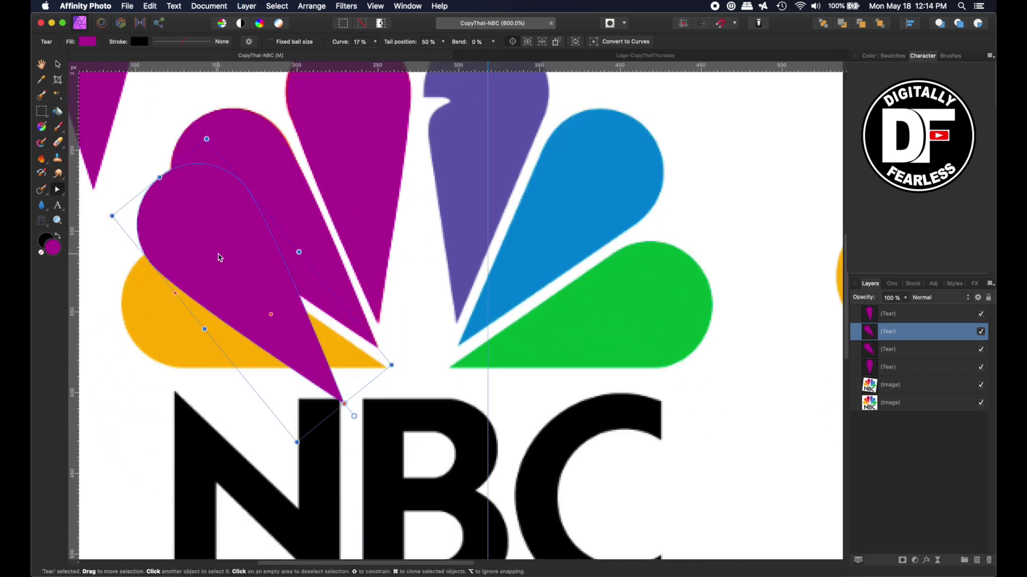
left_click_drag(218, 255, 257, 218)
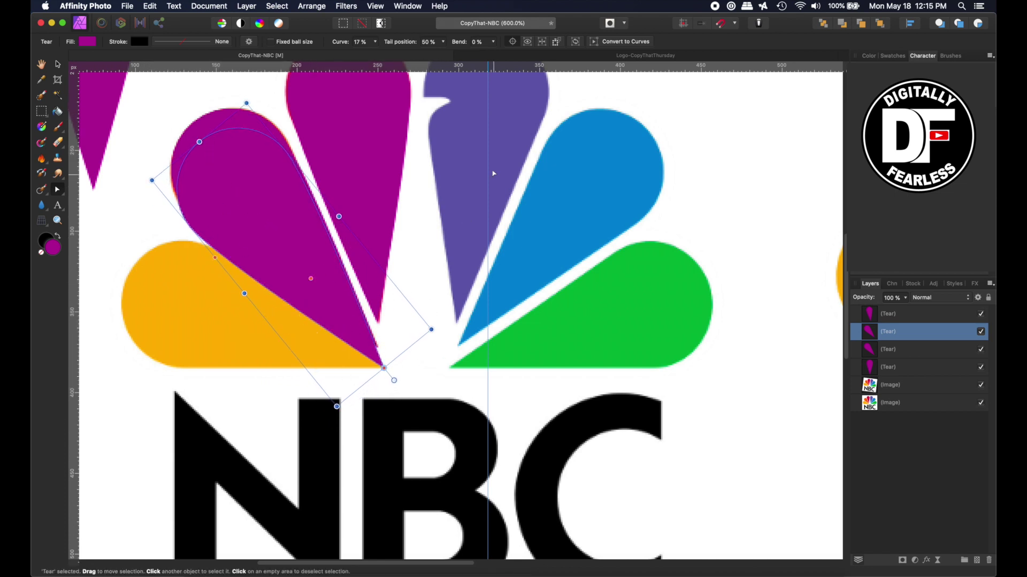
left_click_drag(394, 380, 399, 374)
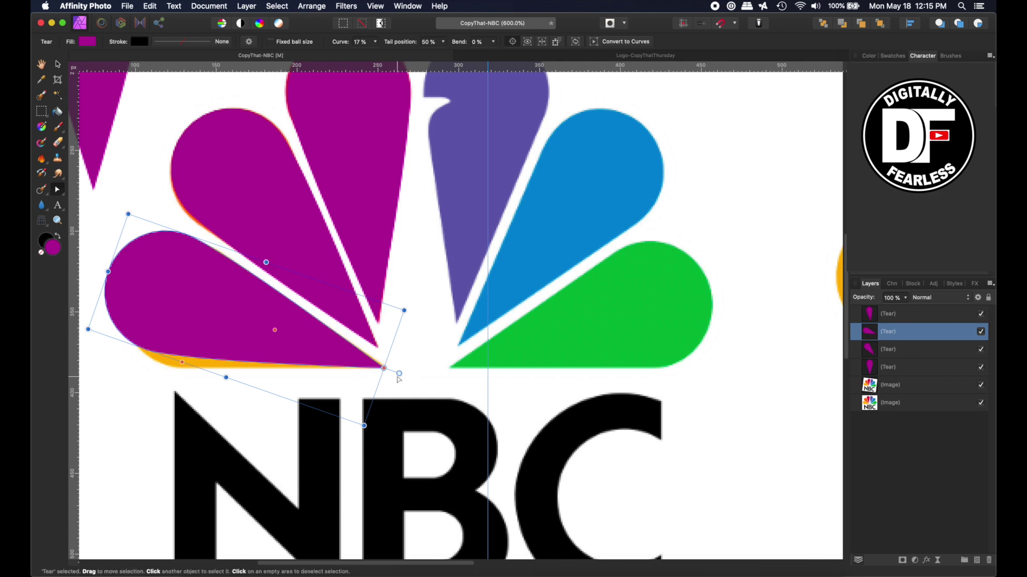
left_click_drag(399, 373, 396, 371)
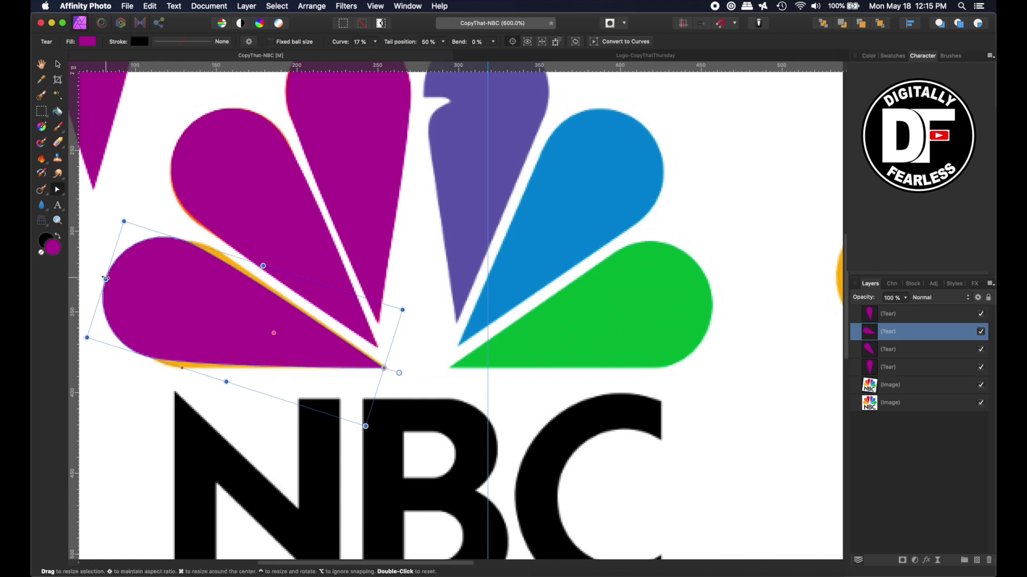
Resize the lower-left tear's width, top and bottom to match the feather beneath.
left_click_drag(106, 280, 127, 284)
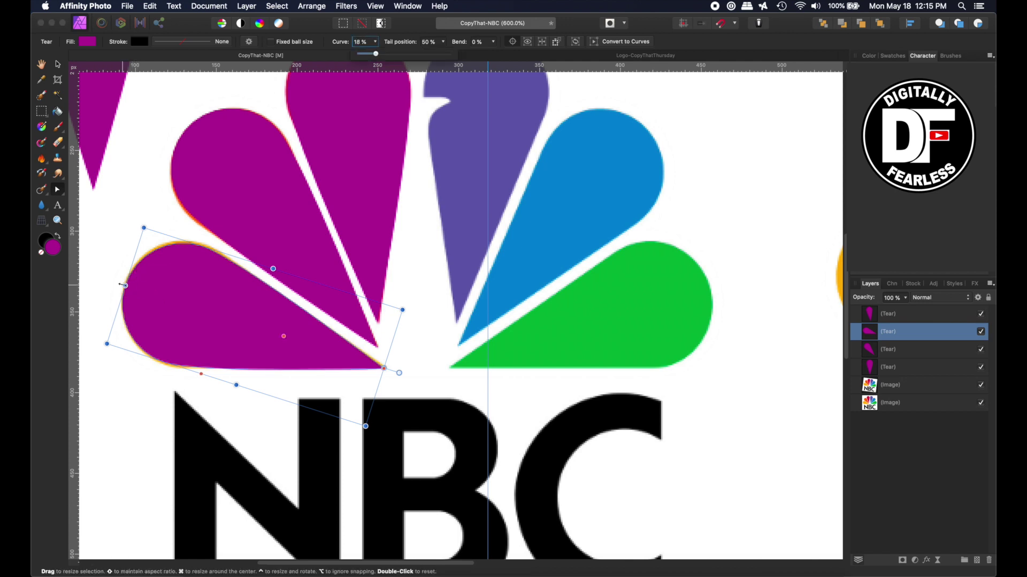
left_click_drag(127, 285, 124, 286)
left_click_drag(270, 268, 269, 270)
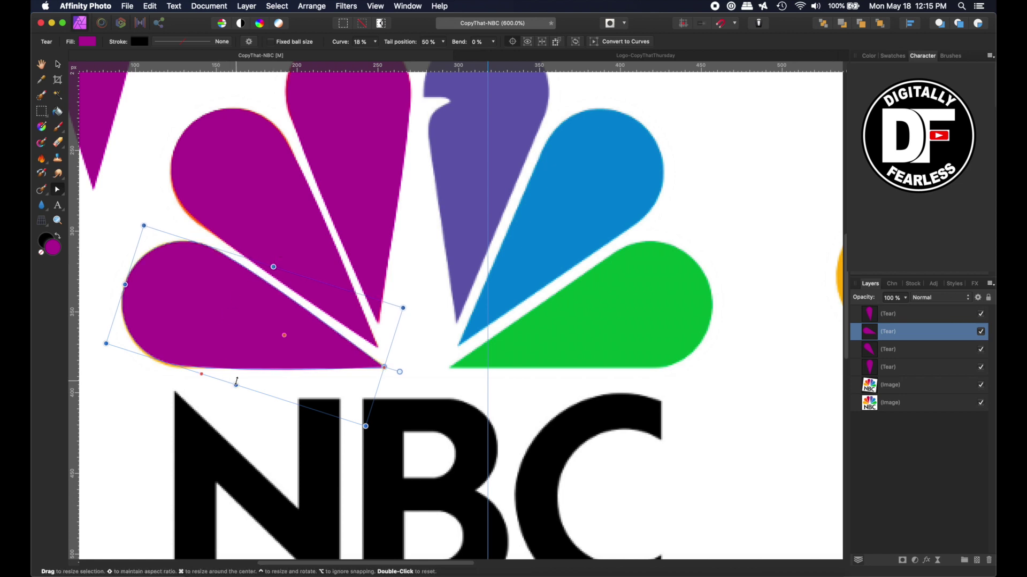
left_click_drag(235, 384, 235, 386)
left_click(58, 64)
Duplicate the upper-left tear, flip it horizontally, and fit it over the blue feather.
left_click(281, 199)
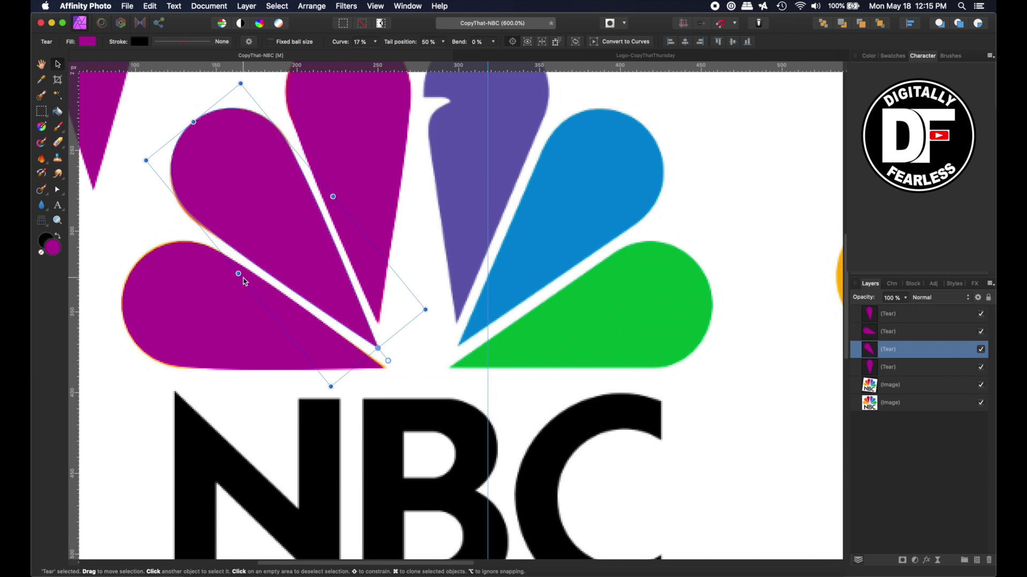
left_click(312, 7)
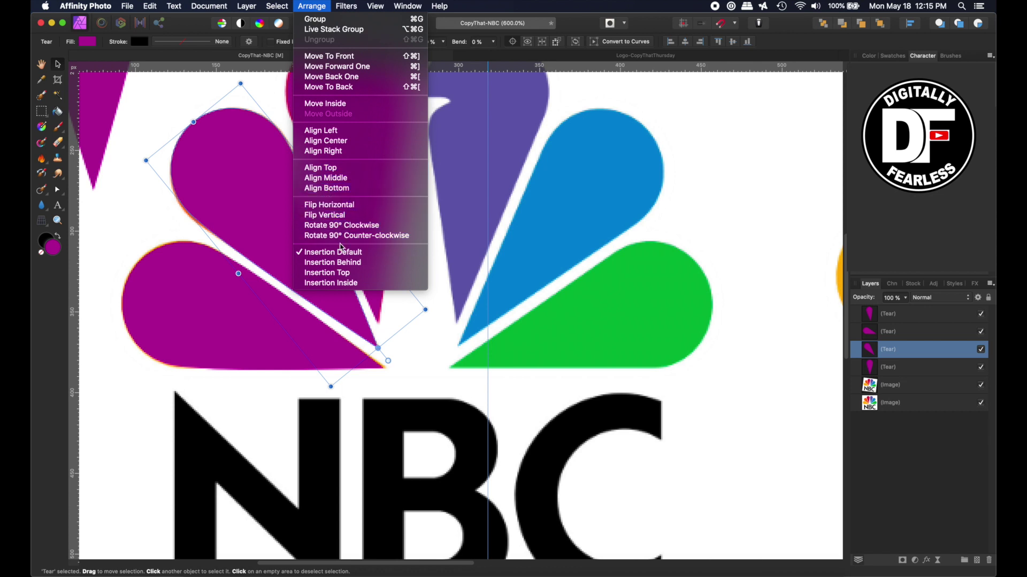
left_click(323, 205)
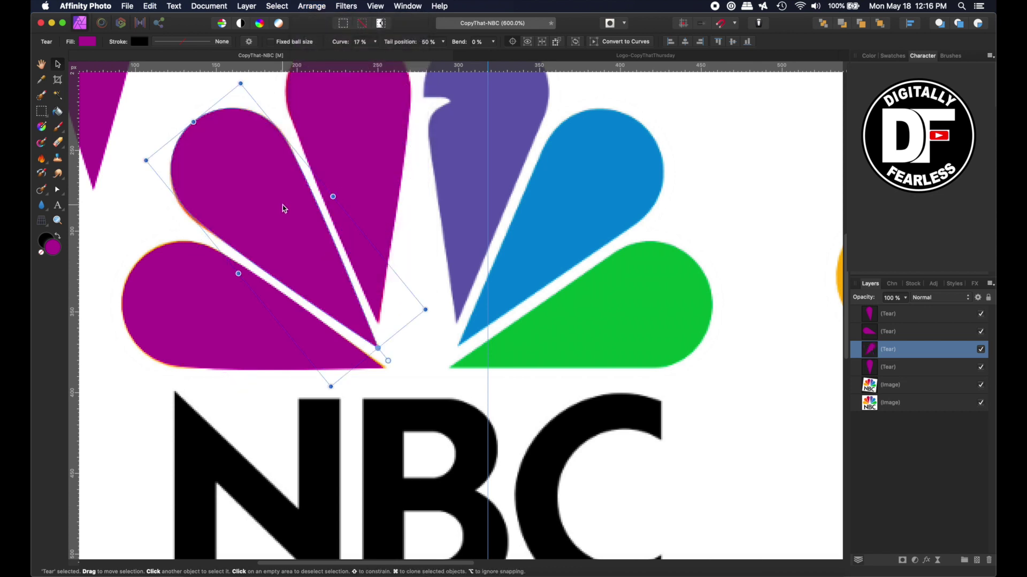
left_click(151, 200)
left_click(208, 182)
key("super+j")
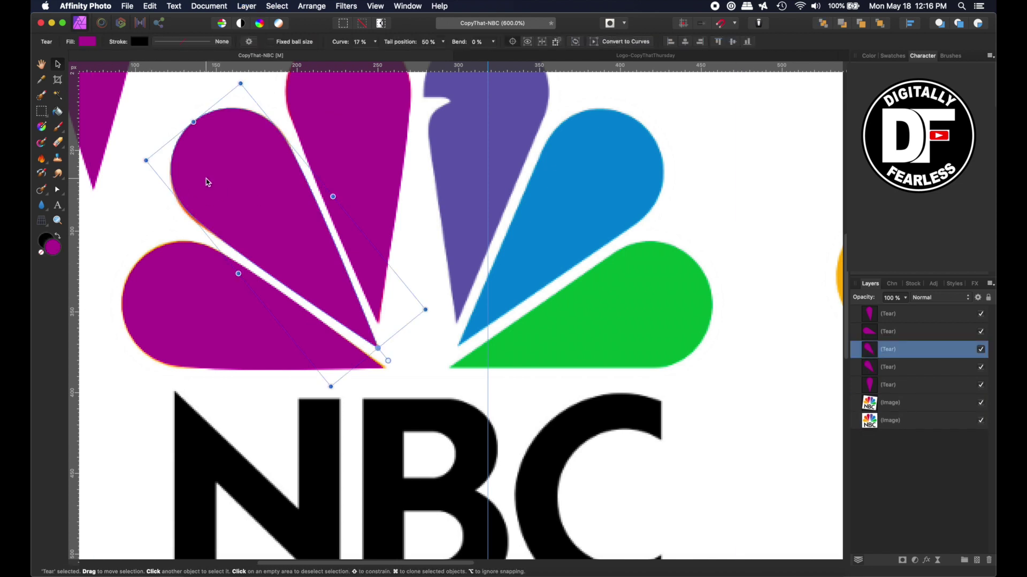
left_click(308, 10)
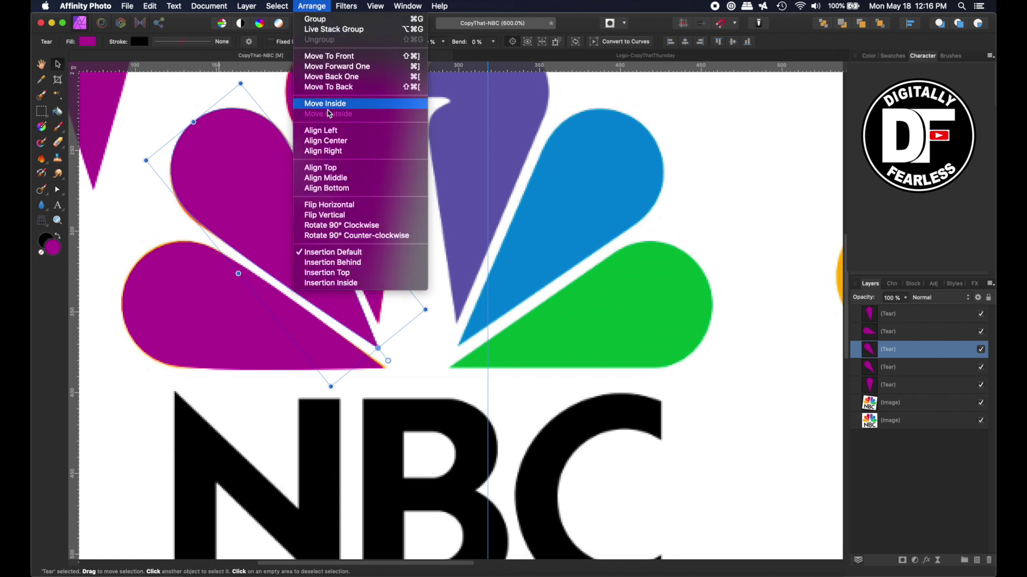
left_click(339, 203)
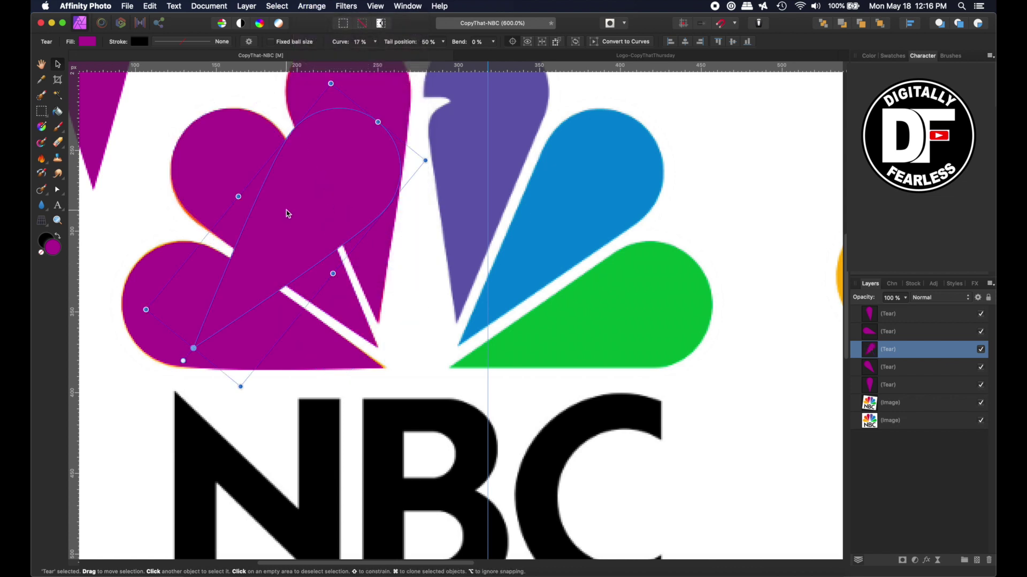
left_click_drag(287, 213, 551, 214)
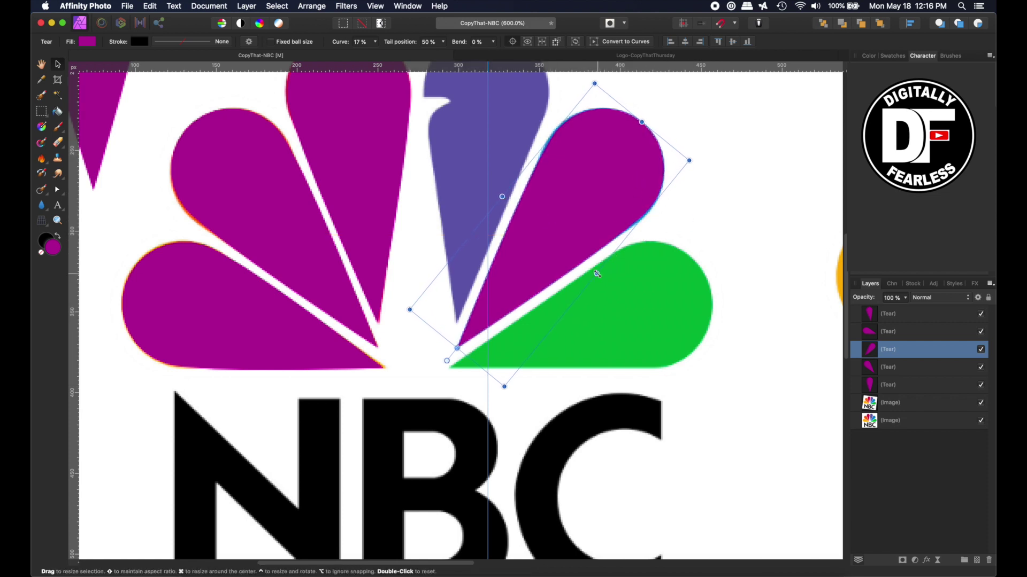
left_click_drag(597, 274, 597, 273)
left_click_drag(502, 196, 502, 196)
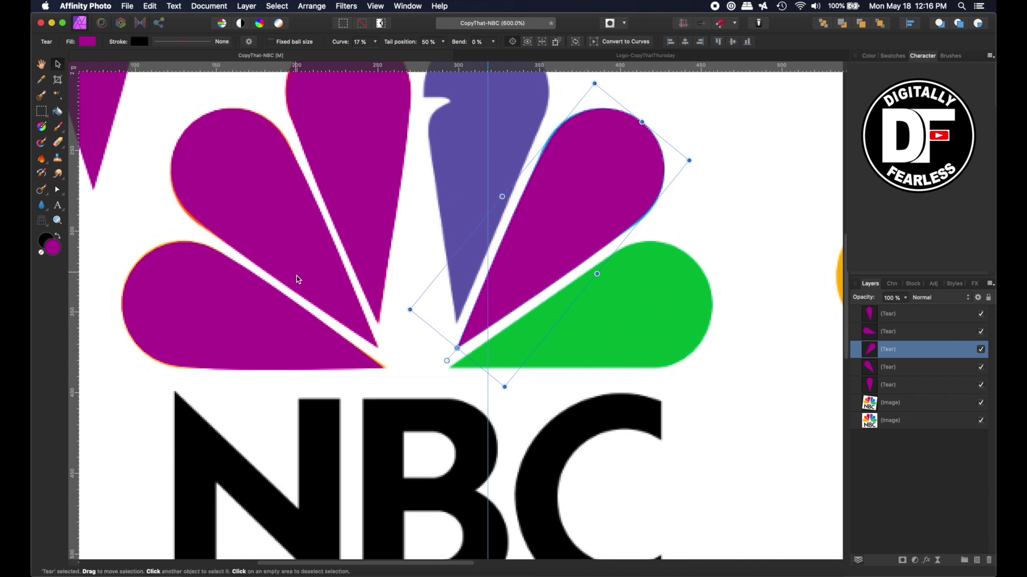
Duplicate the lower-left tear, flip it horizontally, and move it over the green feather.
left_click(266, 309)
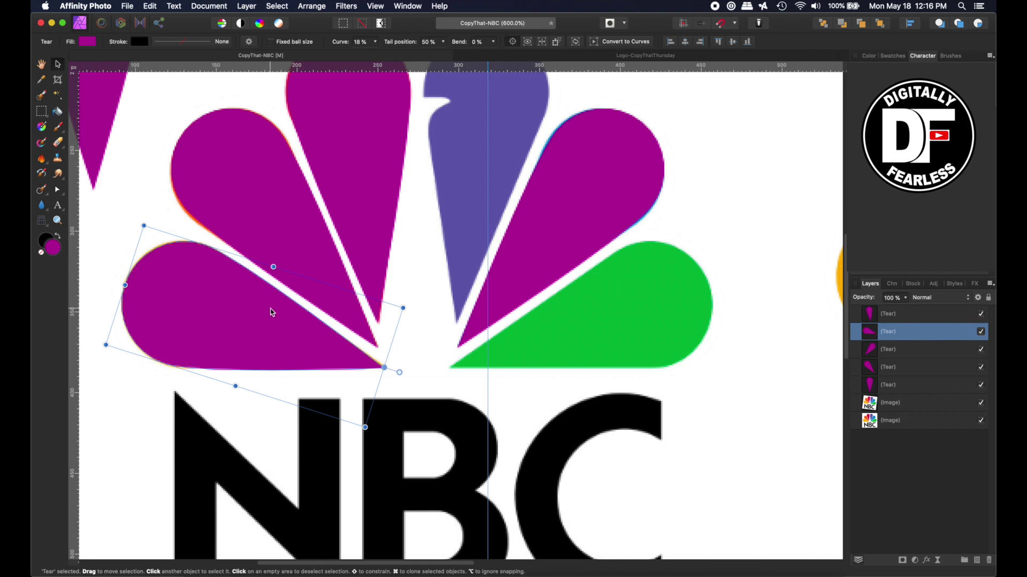
key("super+j")
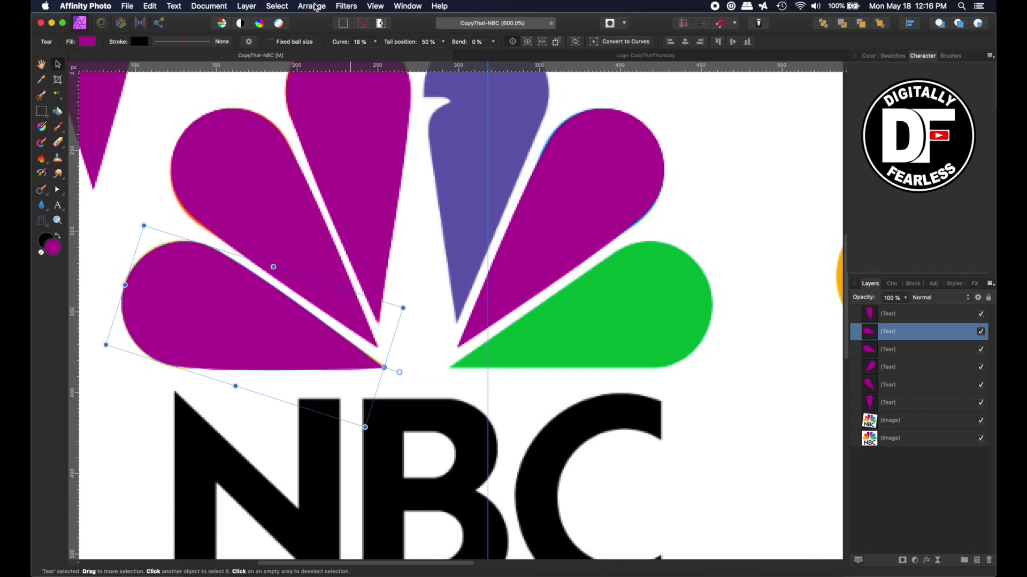
left_click(316, 7)
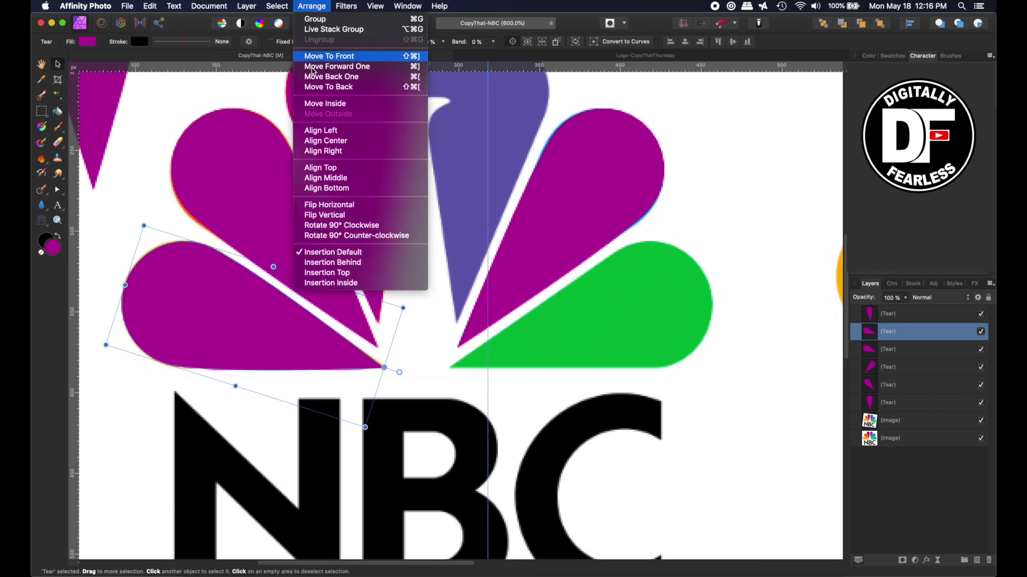
left_click(324, 205)
left_click_drag(257, 326, 572, 331)
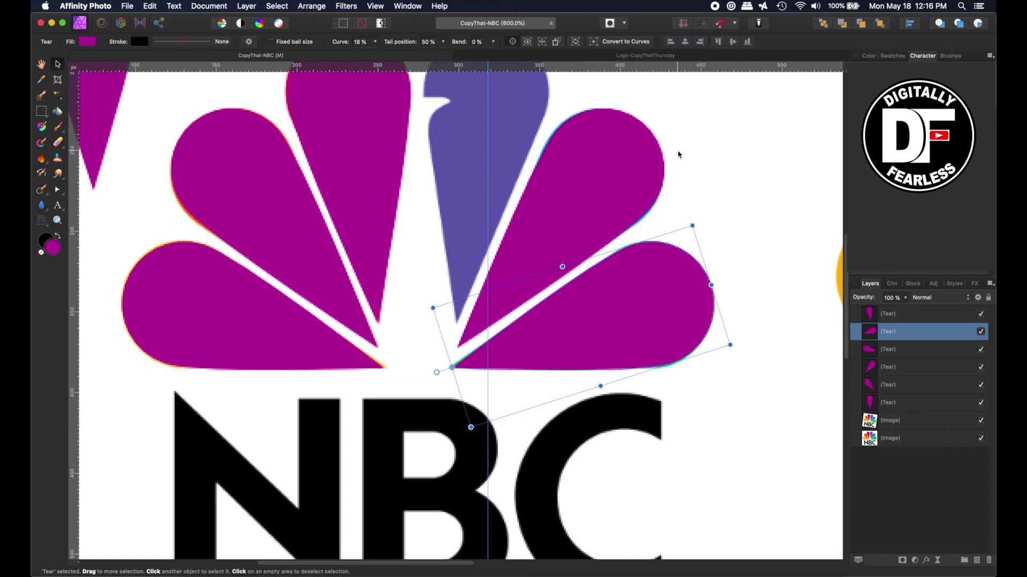
scroll(479, 236, "up", 3)
Duplicate the upright tear, flip it over the purple feather, set 40% opacity, and convert to curves.
left_click(366, 208)
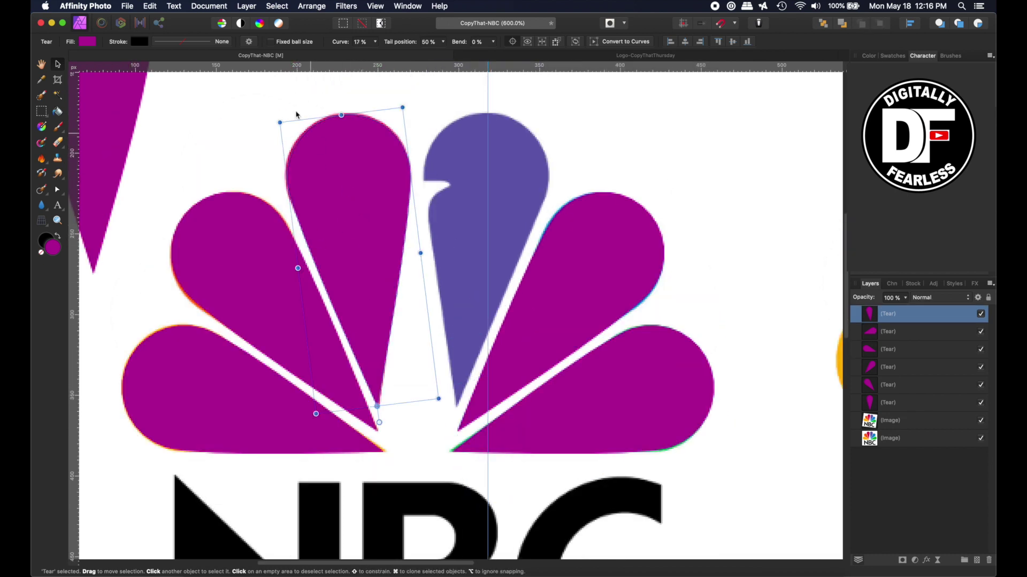
key("super+j")
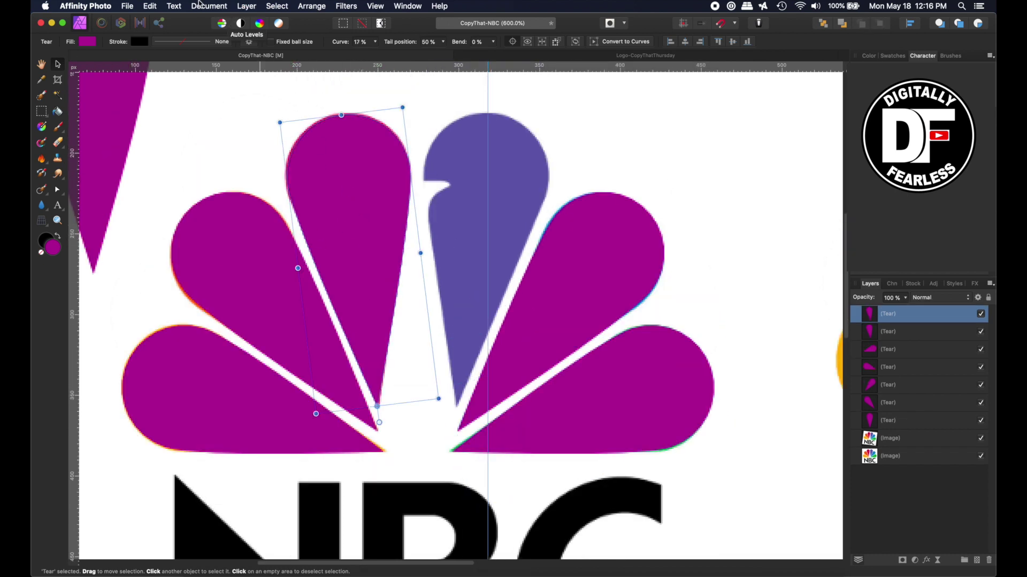
left_click(303, 9)
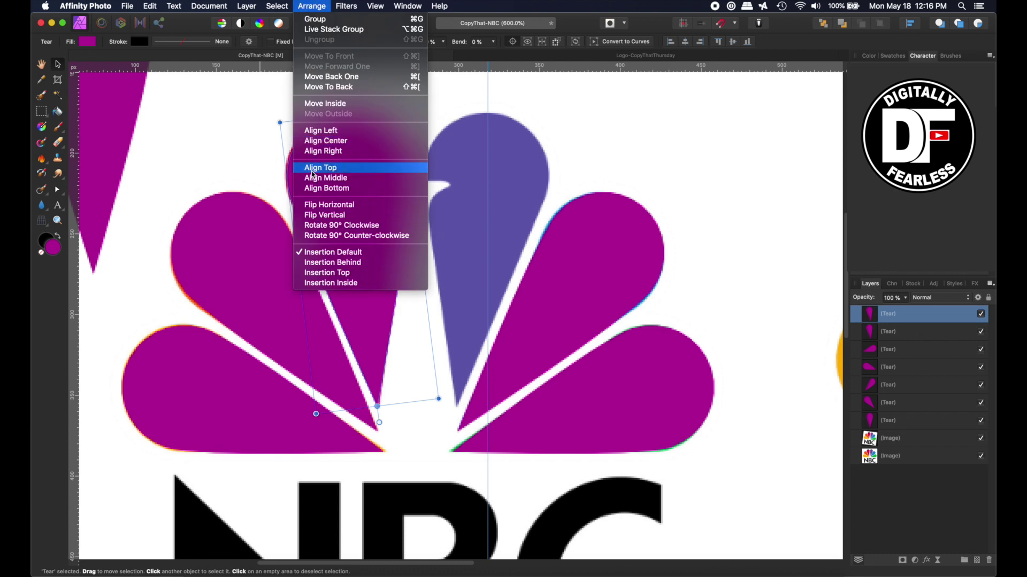
left_click(329, 205)
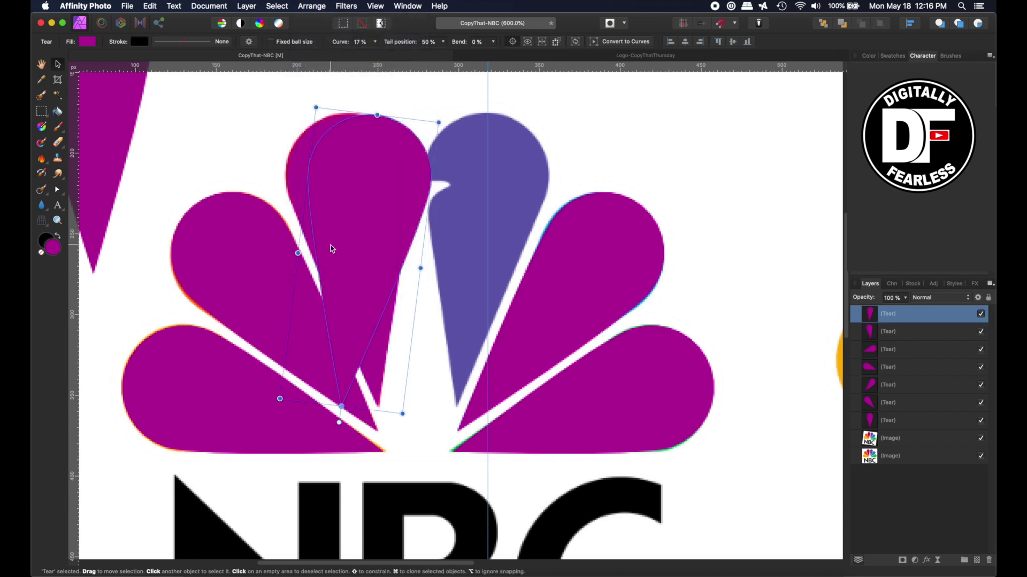
left_click_drag(332, 245, 449, 256)
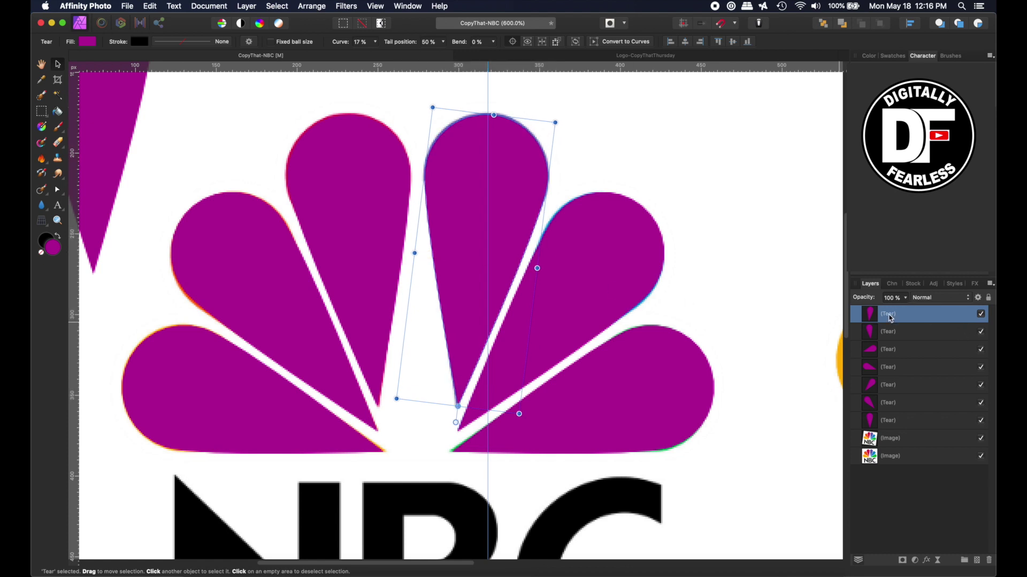
left_click_drag(867, 298, 835, 302)
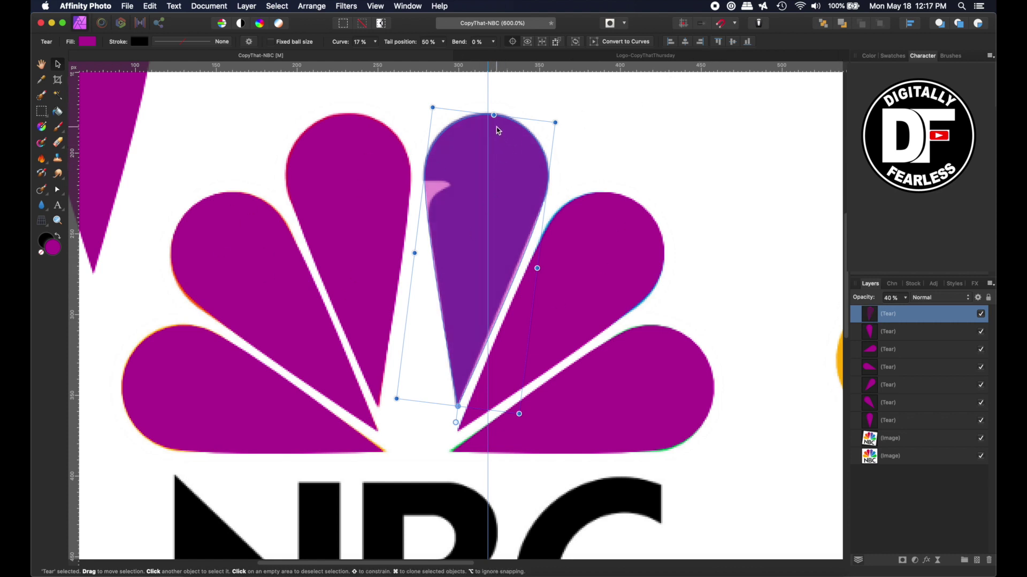
left_click(625, 42)
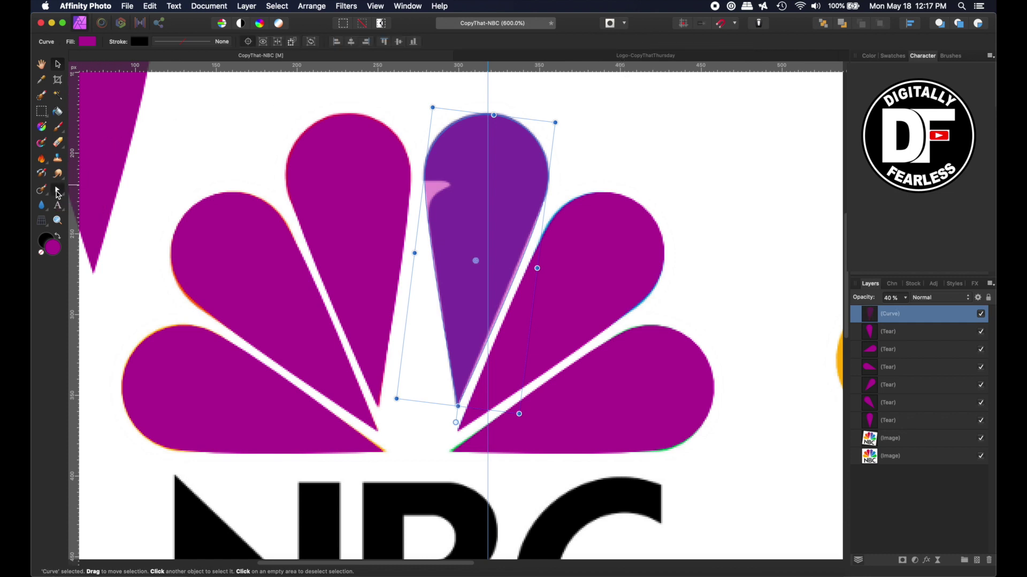
Add nodes on the curve's left edge and pull them into a pointed notch.
left_click_drag(58, 193, 86, 203)
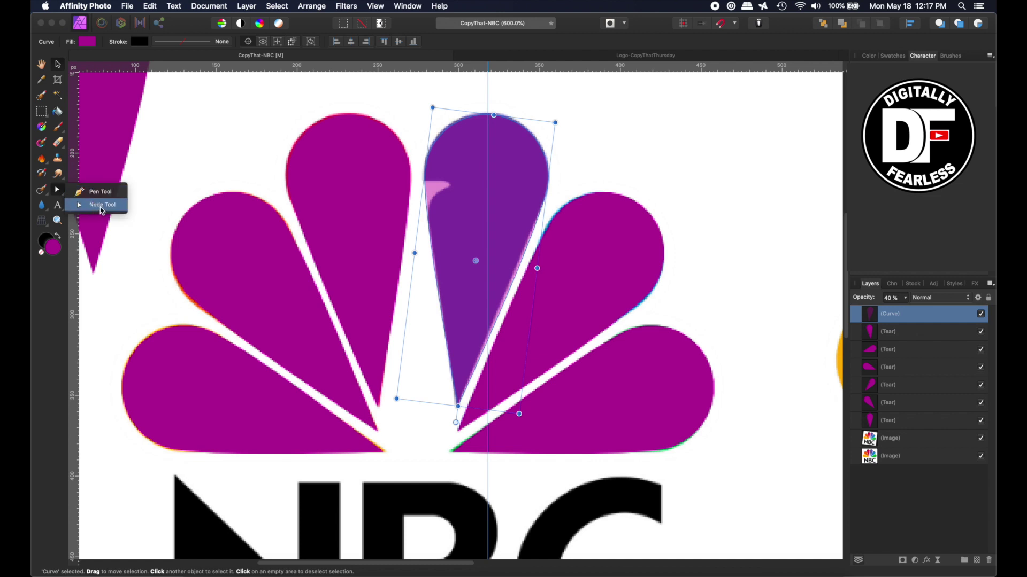
left_click(95, 206)
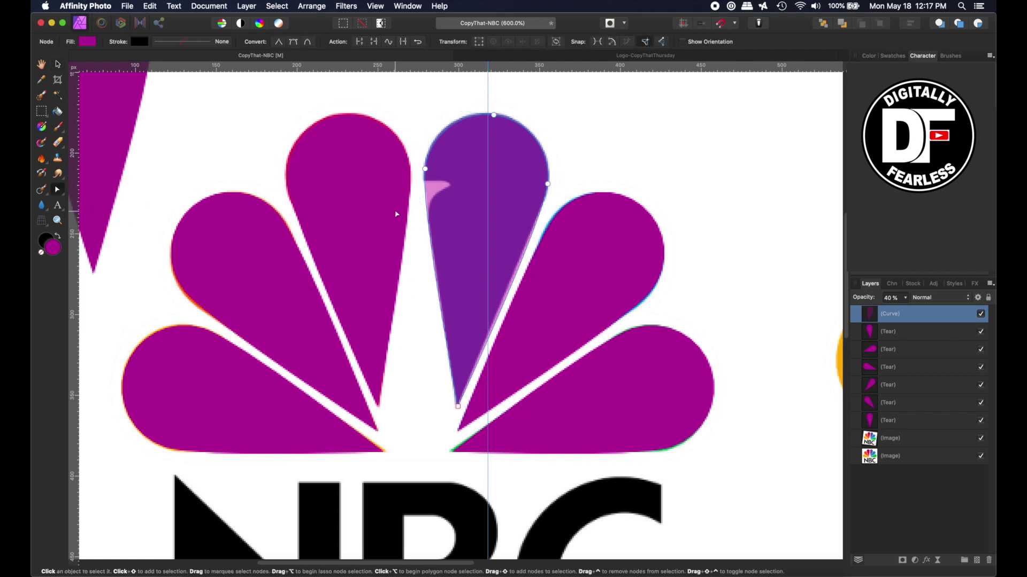
left_click(427, 199)
left_click_drag(426, 198, 435, 196)
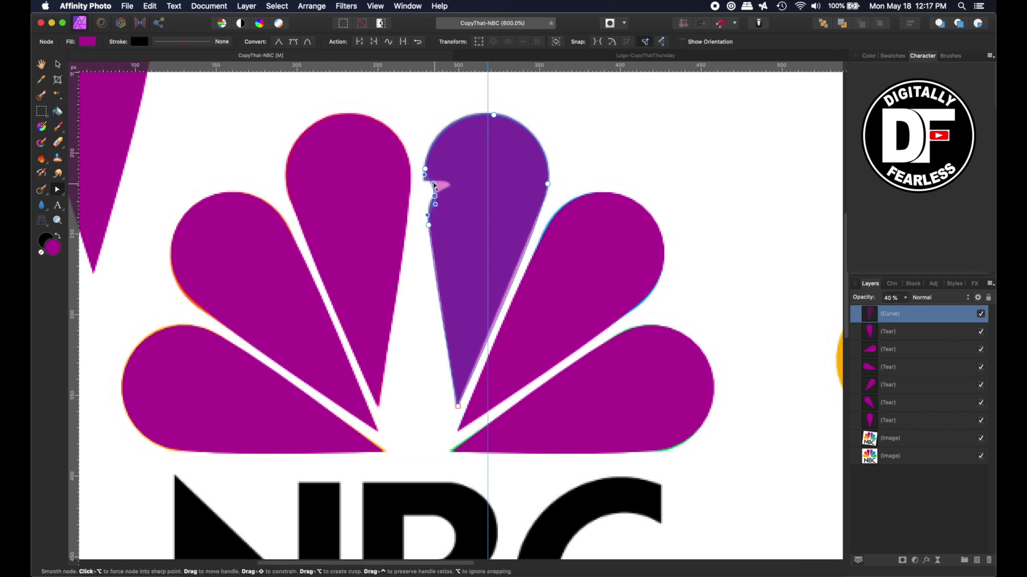
left_click(432, 183)
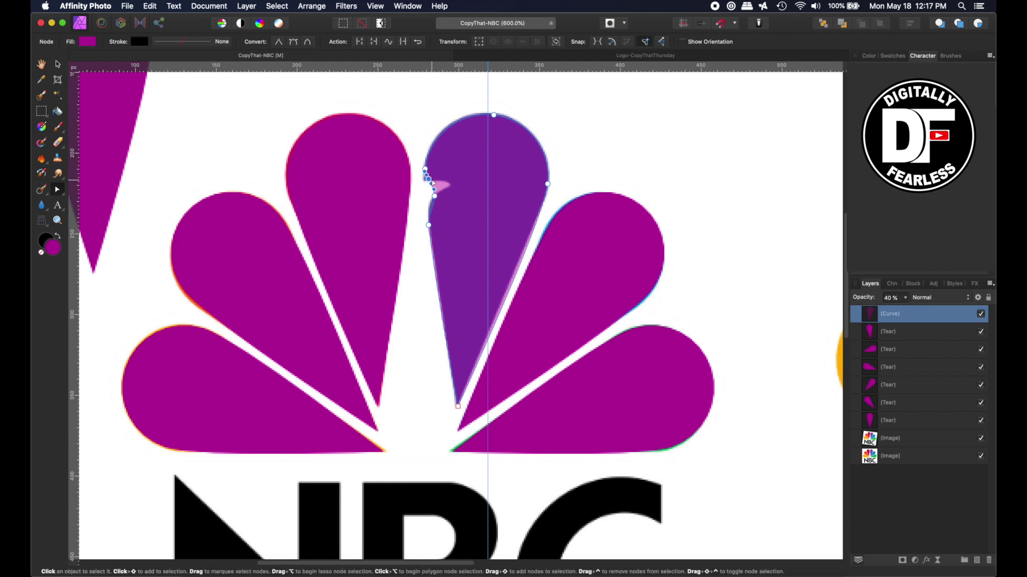
left_click_drag(431, 182, 454, 190)
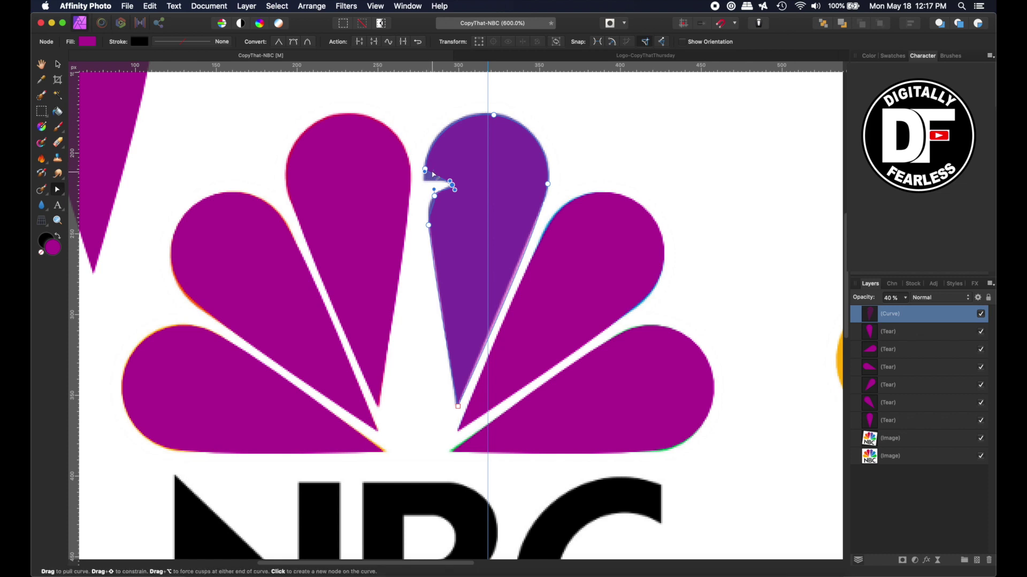
left_click_drag(434, 175, 422, 180)
Zoom in on the notch and convert its three nodes to sharp corners.
key("super+minus")
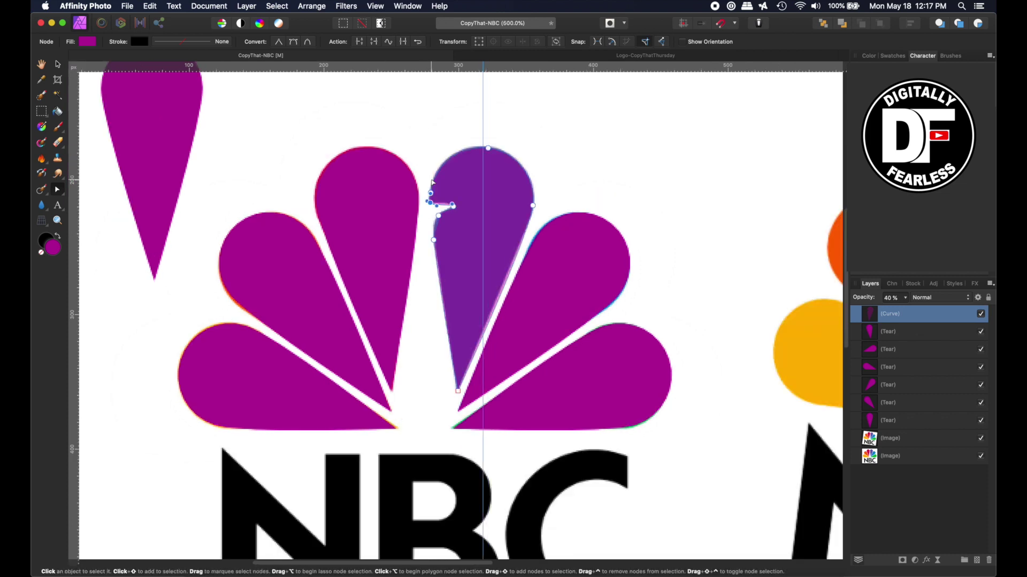
key("super+plus")
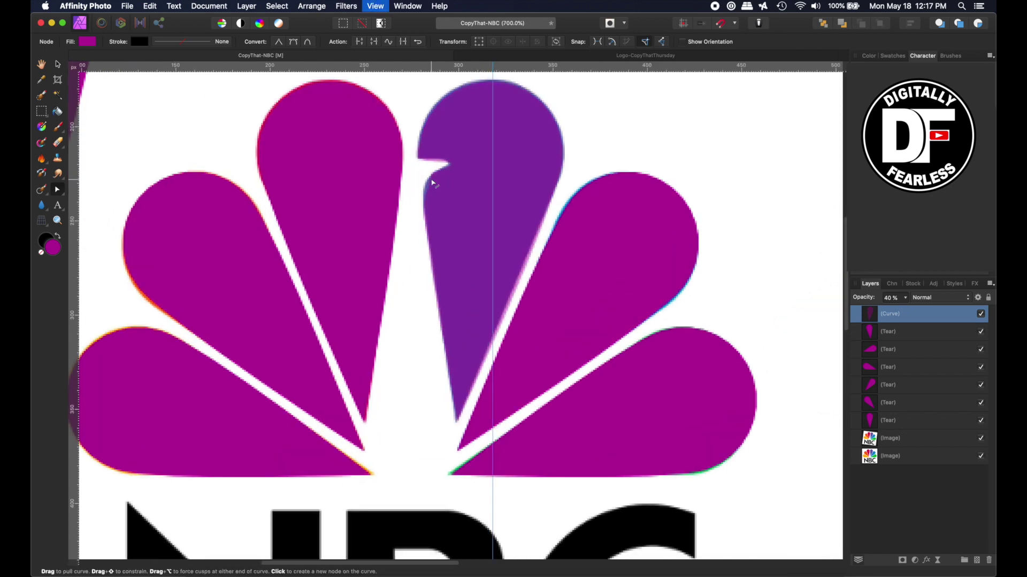
left_click_drag(456, 165, 451, 333)
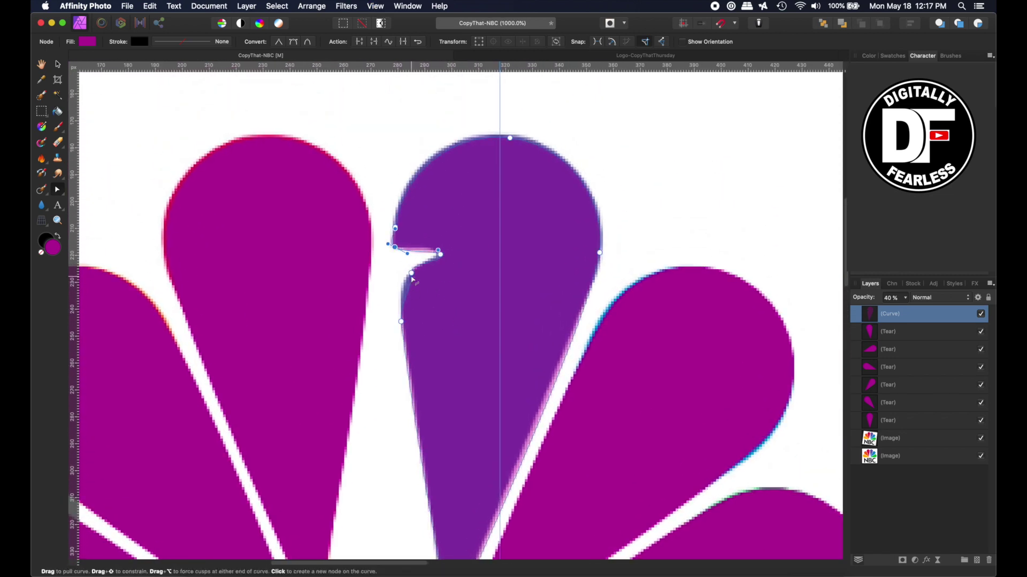
left_click(415, 273)
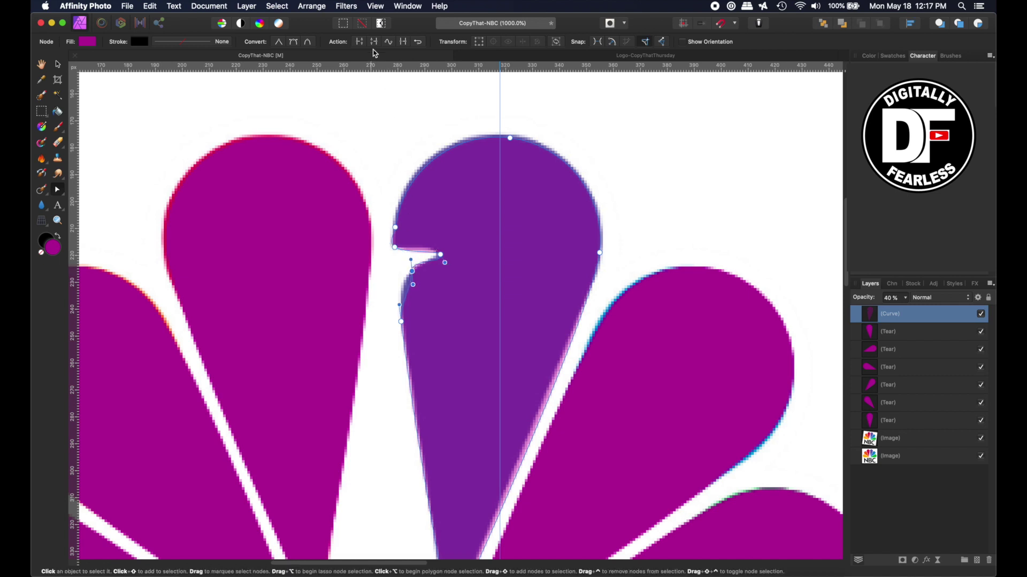
left_click(279, 43)
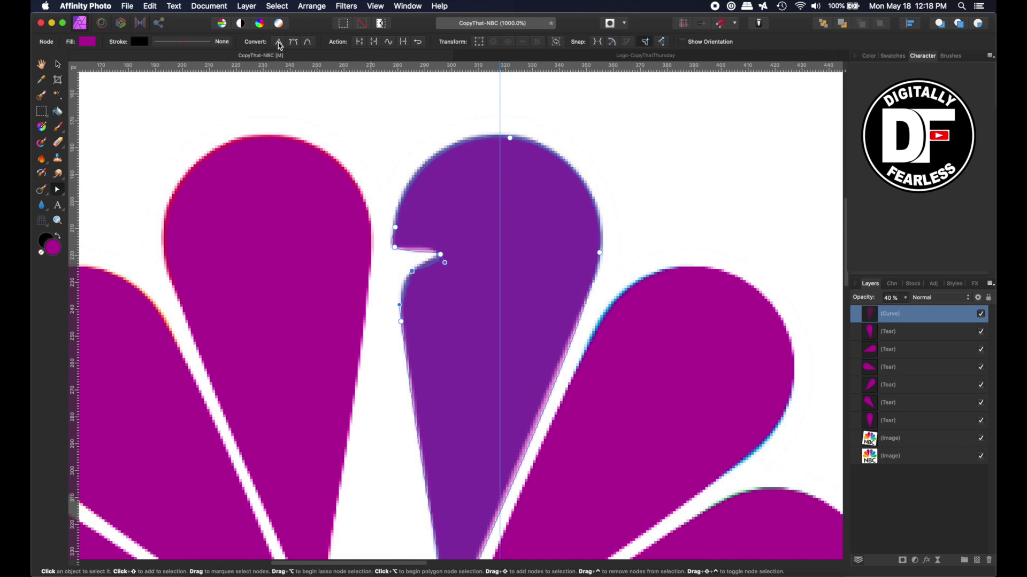
left_click(442, 256)
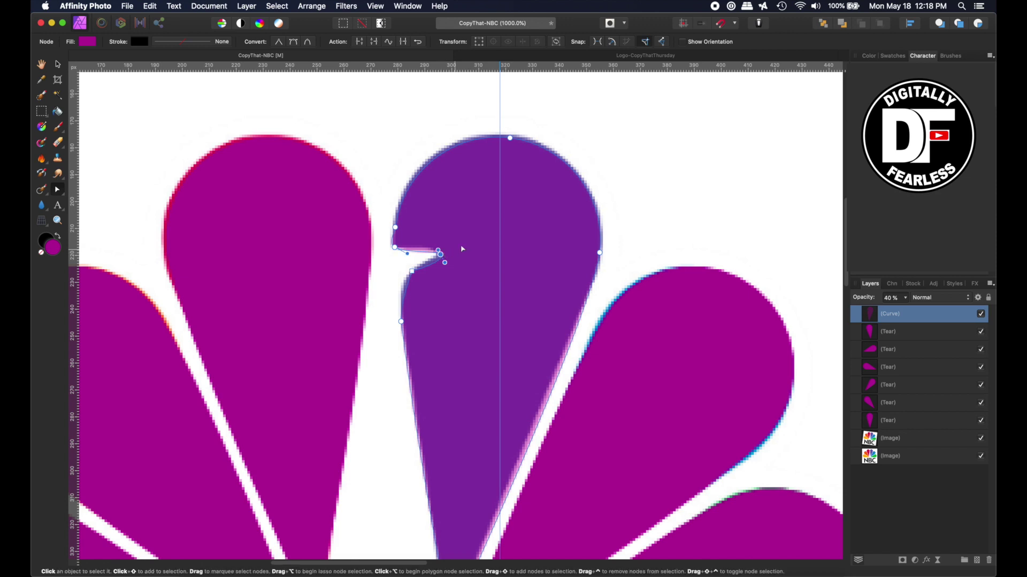
left_click(279, 42)
left_click(396, 247)
left_click(279, 43)
Zoom closer and bend the left edge and the node below the notch to follow the reference.
left_click(383, 256)
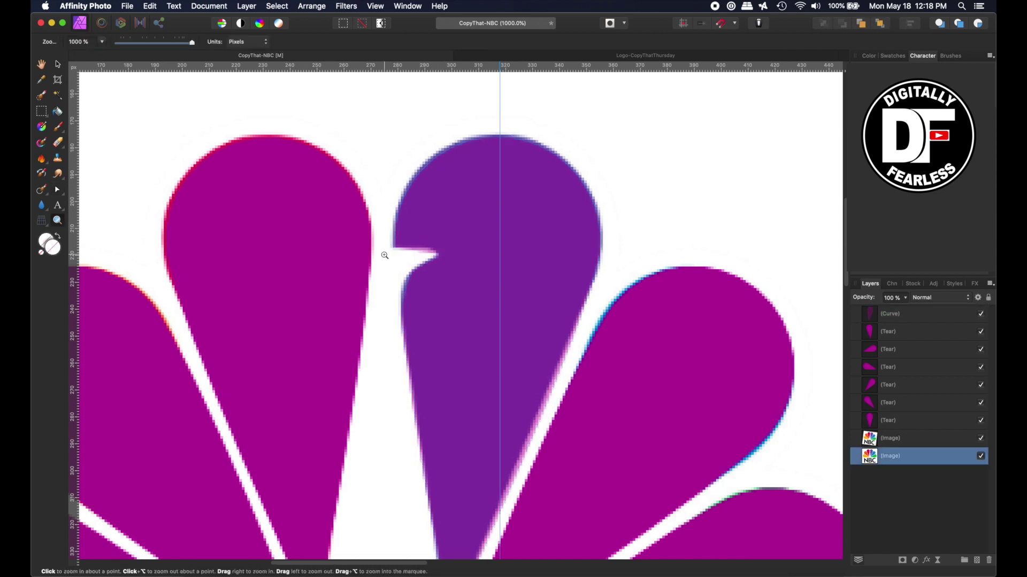
key("z")
left_click_drag(383, 255, 505, 270)
key("super+z")
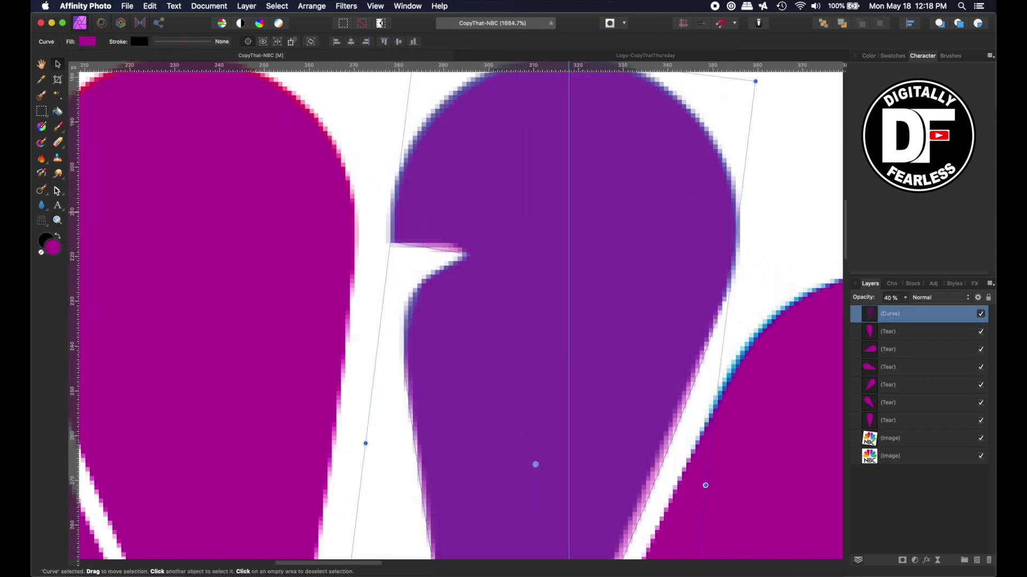
key("a")
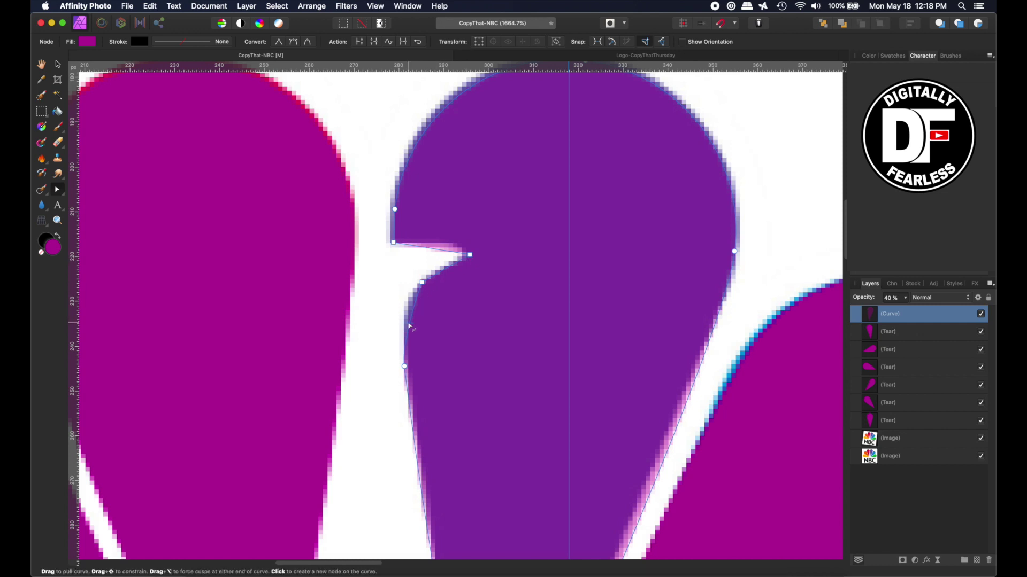
left_click_drag(411, 326, 406, 321)
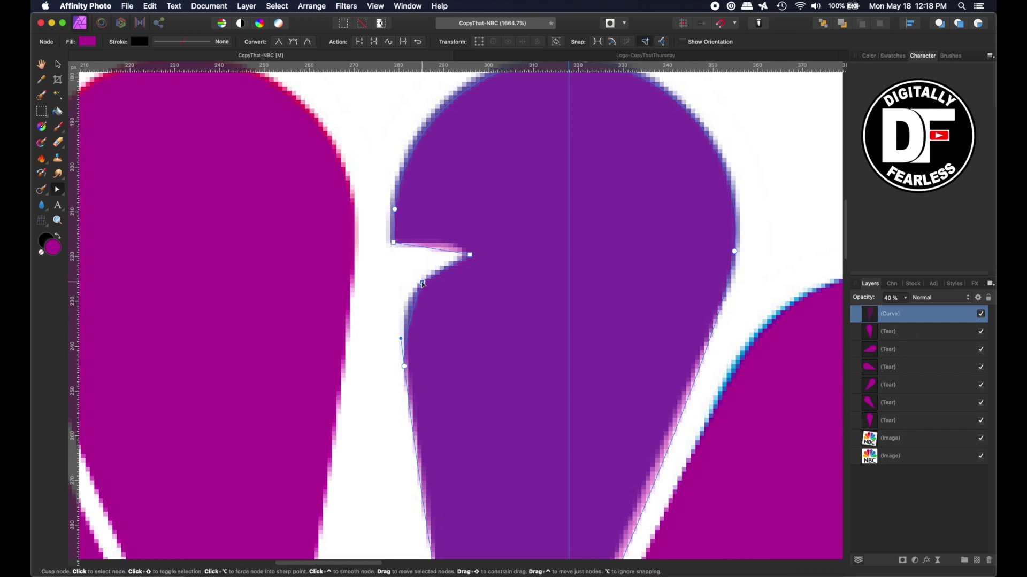
left_click_drag(422, 282, 407, 300)
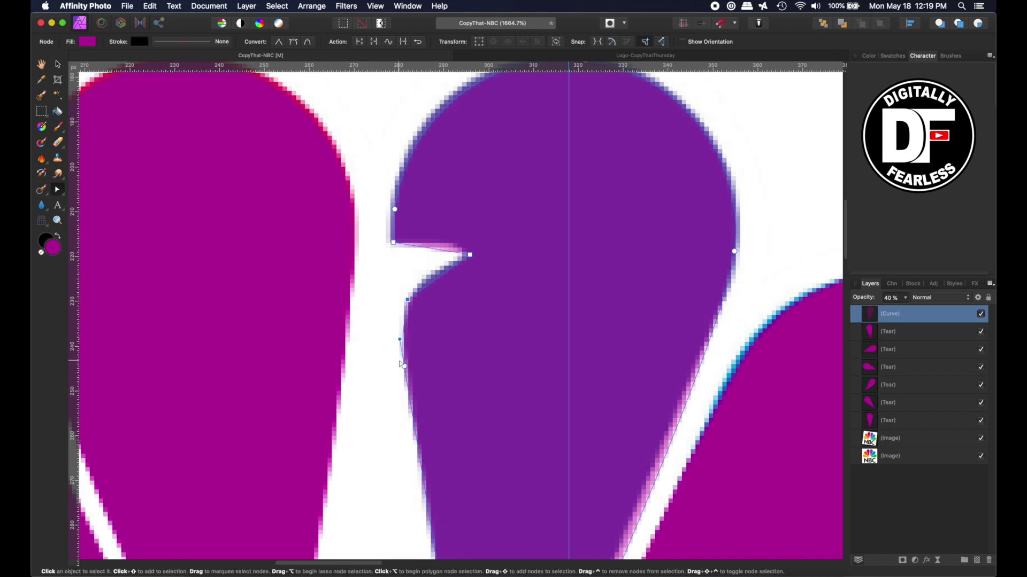
Fine-tune the left edge curve, the notch's top edge and its tip to fit the reference.
left_click_drag(404, 342, 401, 341)
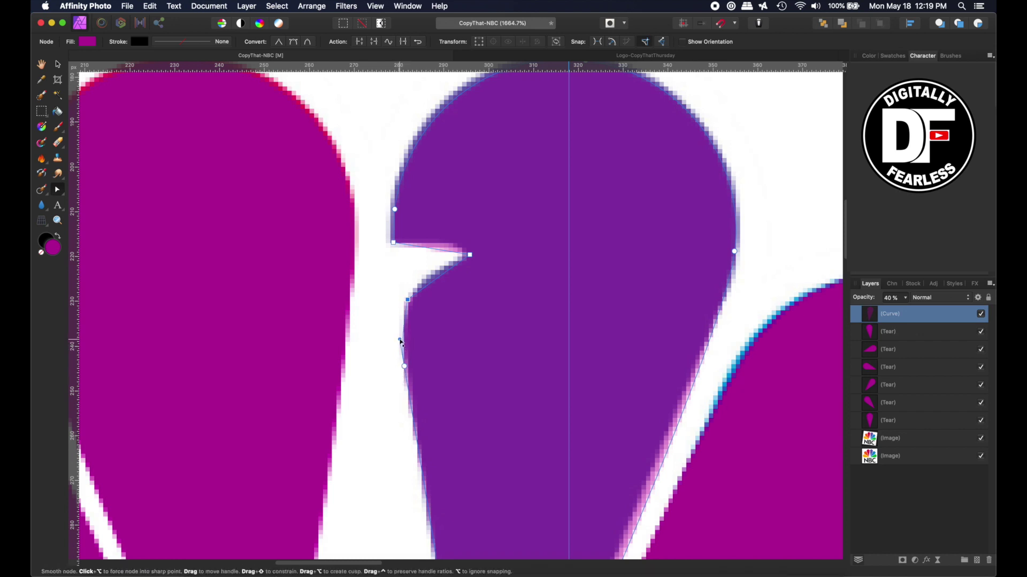
left_click_drag(403, 340, 404, 342)
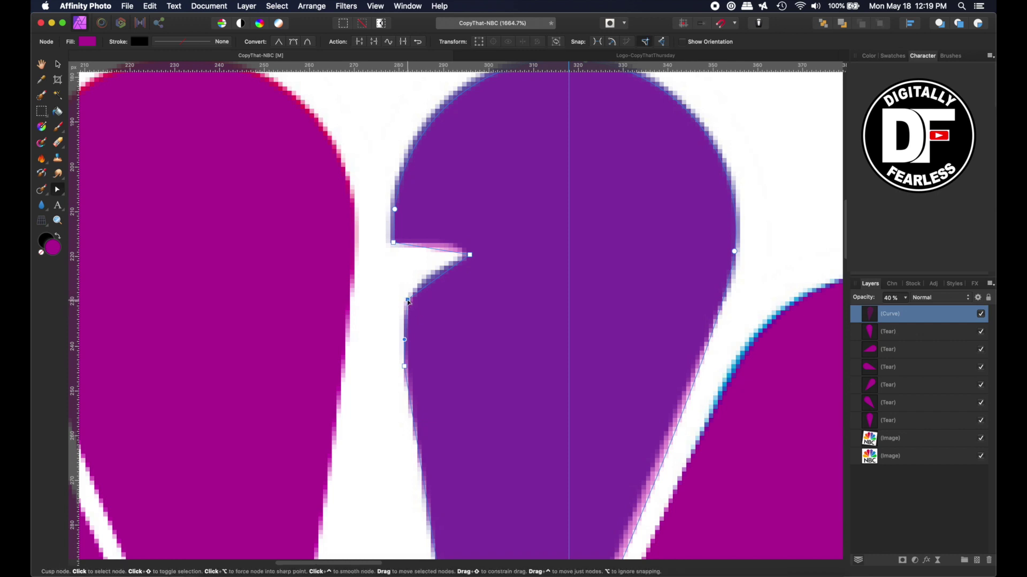
left_click_drag(409, 304, 408, 308)
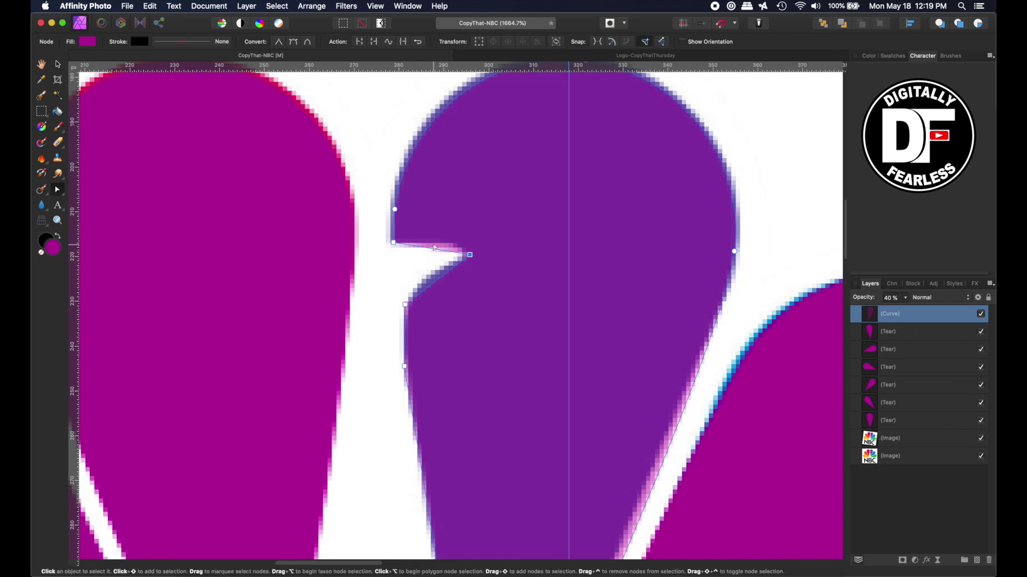
left_click_drag(438, 252, 450, 245)
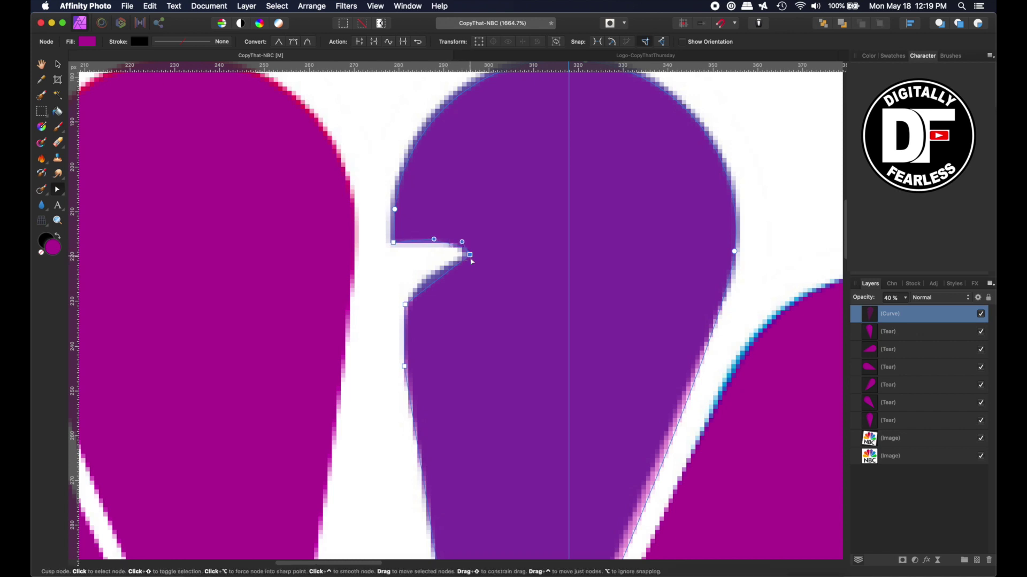
mouse_move(471, 255)
left_mouse_down()
mouse_move(428, 241)
mouse_move(469, 243)
mouse_move(468, 256)
left_mouse_up()
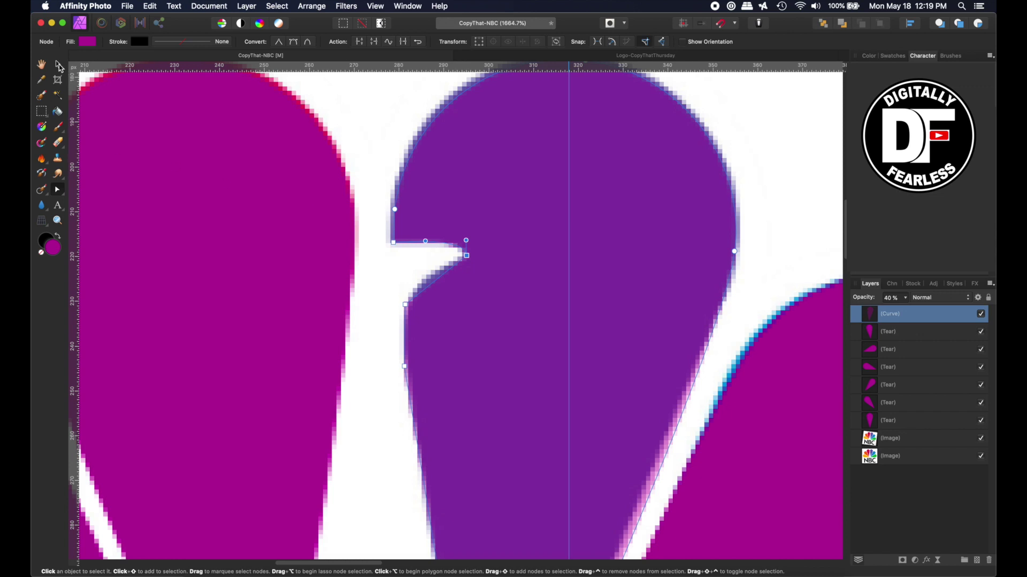
Set the traced feather curve to 100% opacity.
left_click(59, 65)
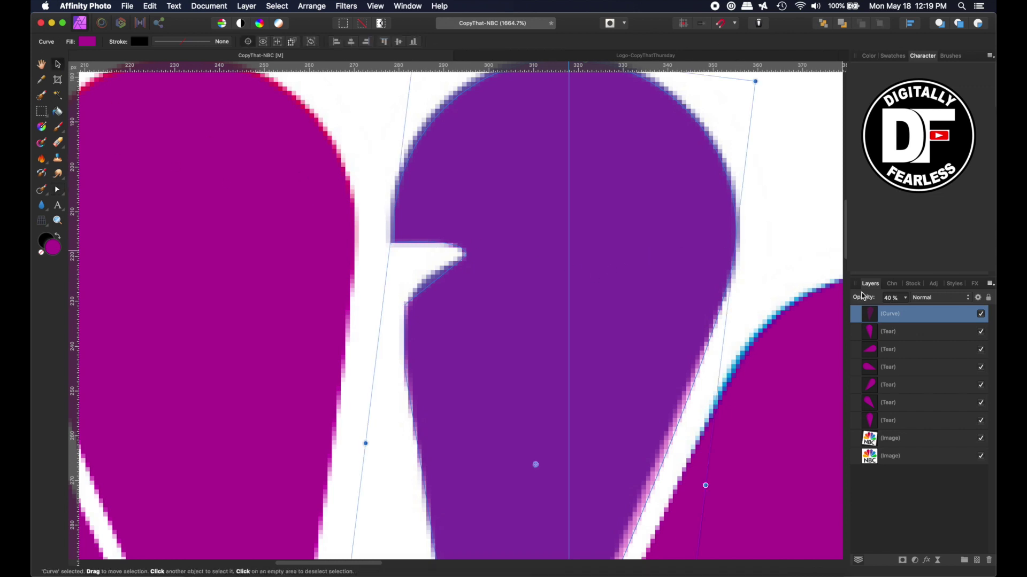
key("0")
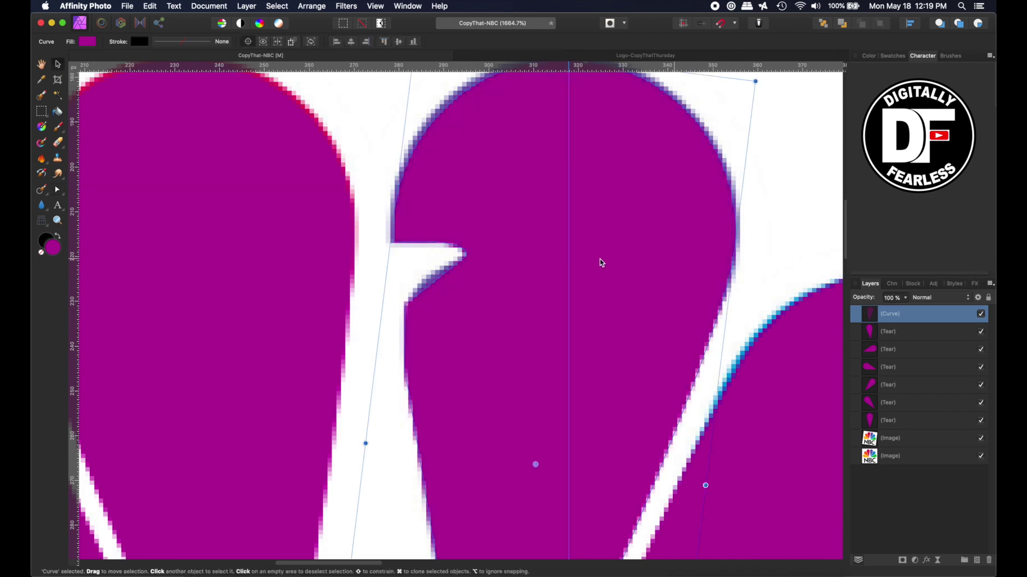
key("super+minus")
key("super+minus")
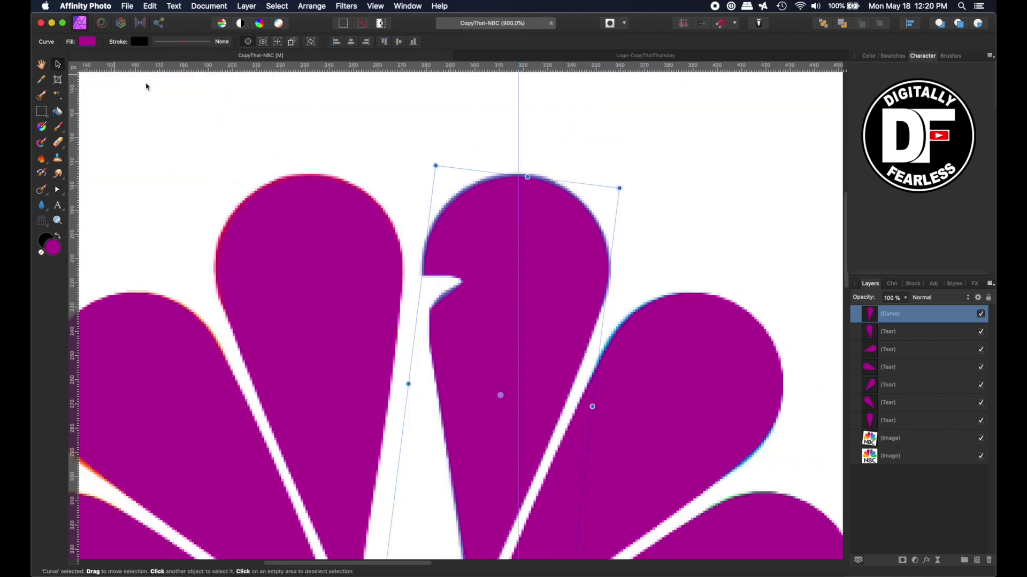
left_click(263, 121)
Stretch the top petal slightly taller and curve the notch's underside, then zoom out to both logos.
left_click(496, 215)
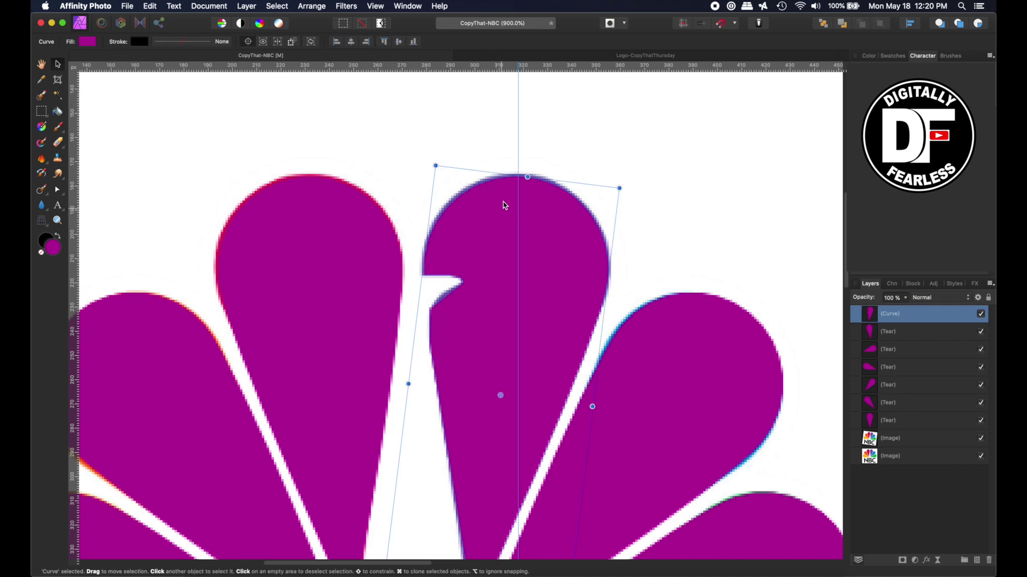
left_click_drag(528, 177, 527, 173)
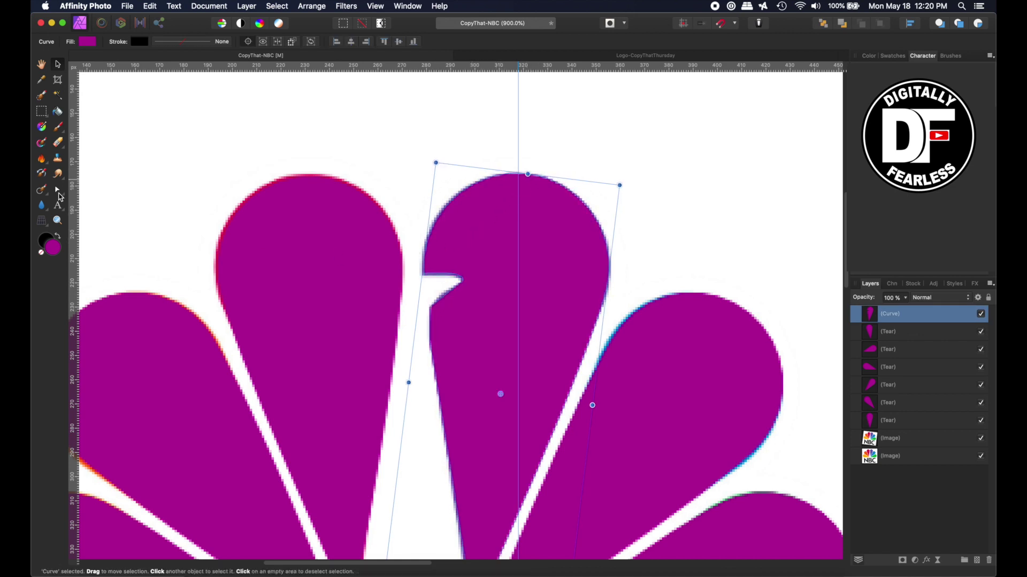
left_click(57, 190)
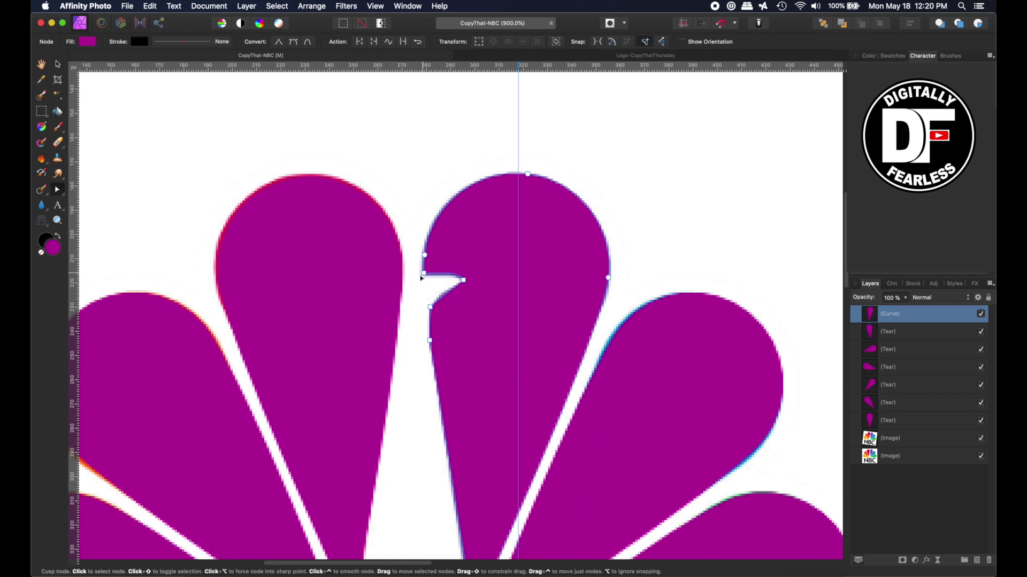
left_click(422, 276)
left_click_drag(447, 294, 443, 300)
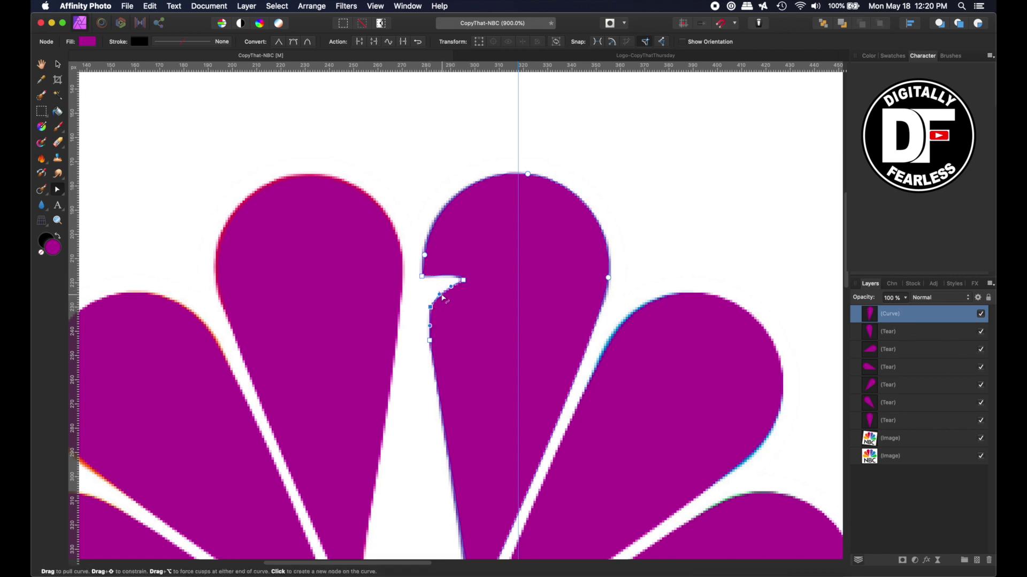
left_click(58, 64)
left_click(142, 99)
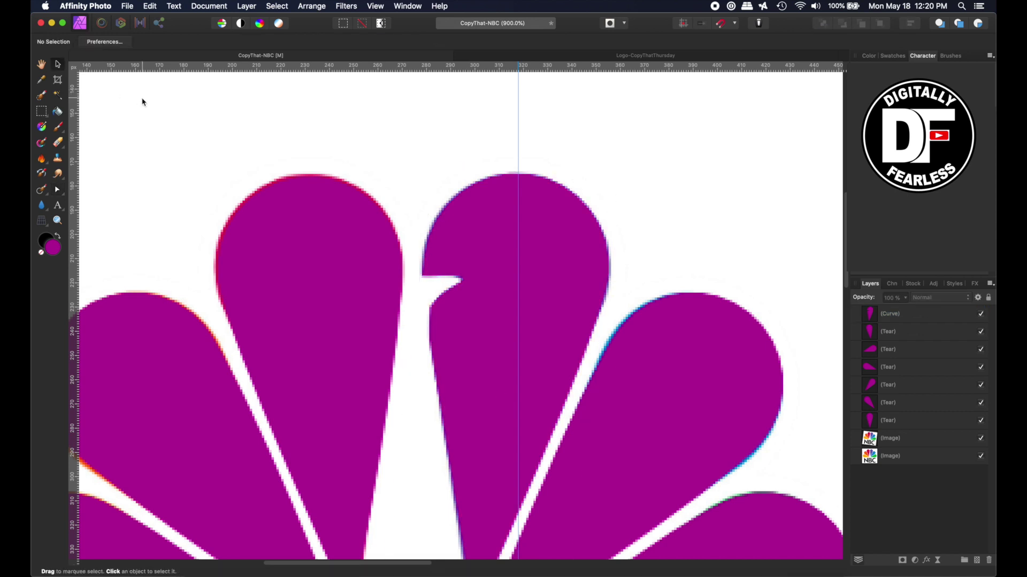
key("super+minus")
key("super+minus")
key("super+minus")
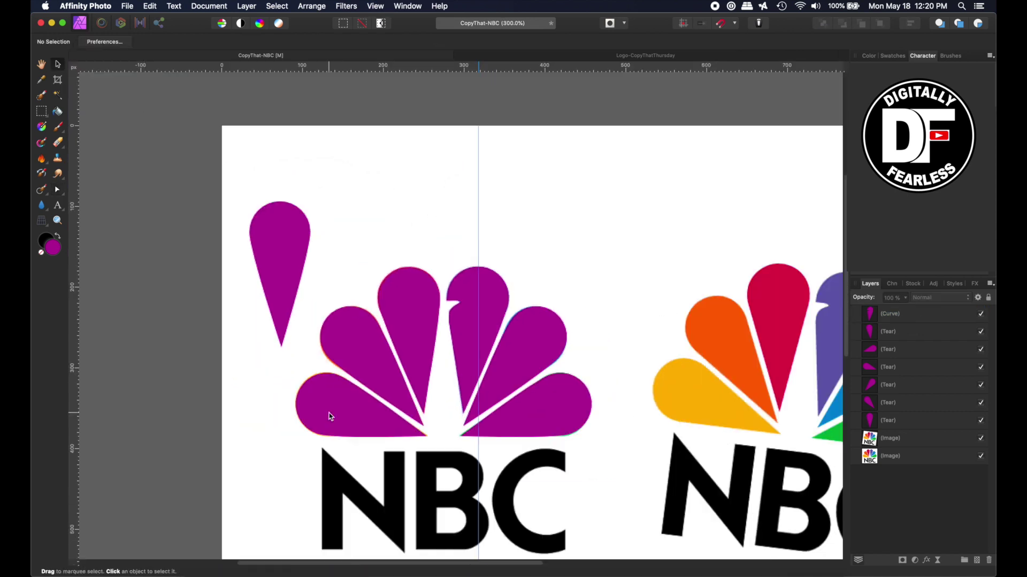
Convert the bottom-left tear to curves and fill it with yellow sampled from the reference.
left_click(330, 417)
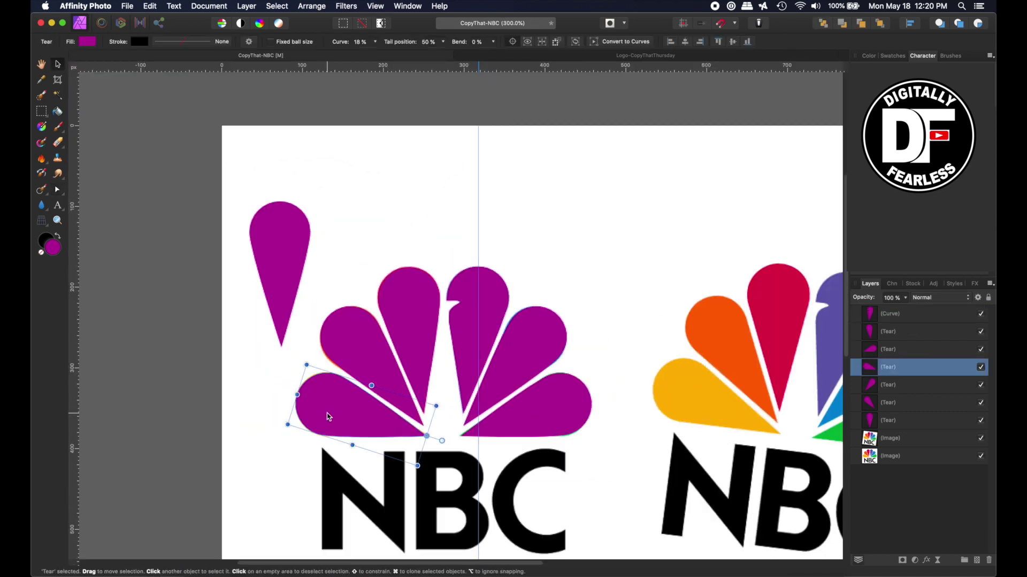
left_click(610, 42)
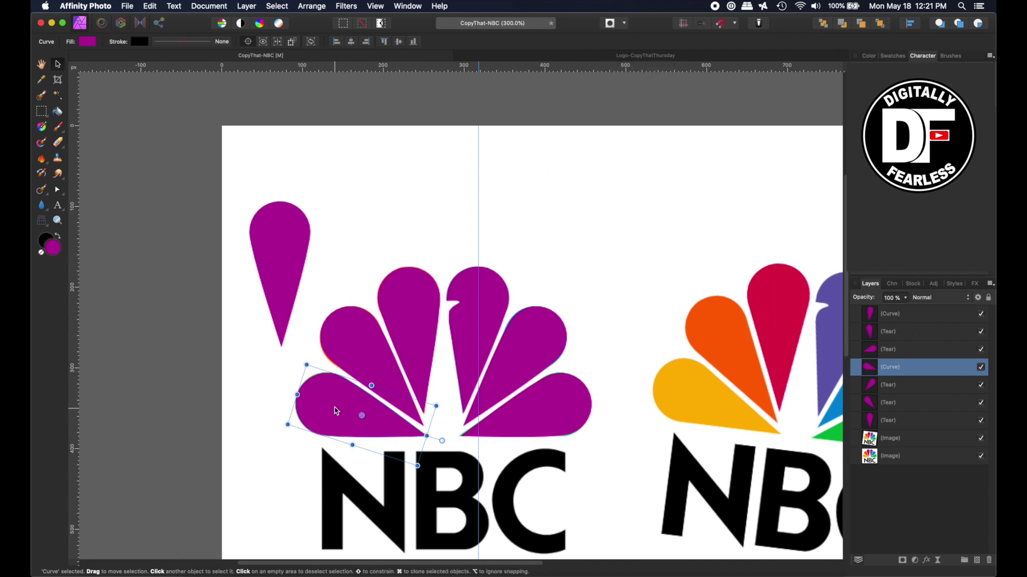
left_click(87, 41)
left_click_drag(213, 54, 695, 401)
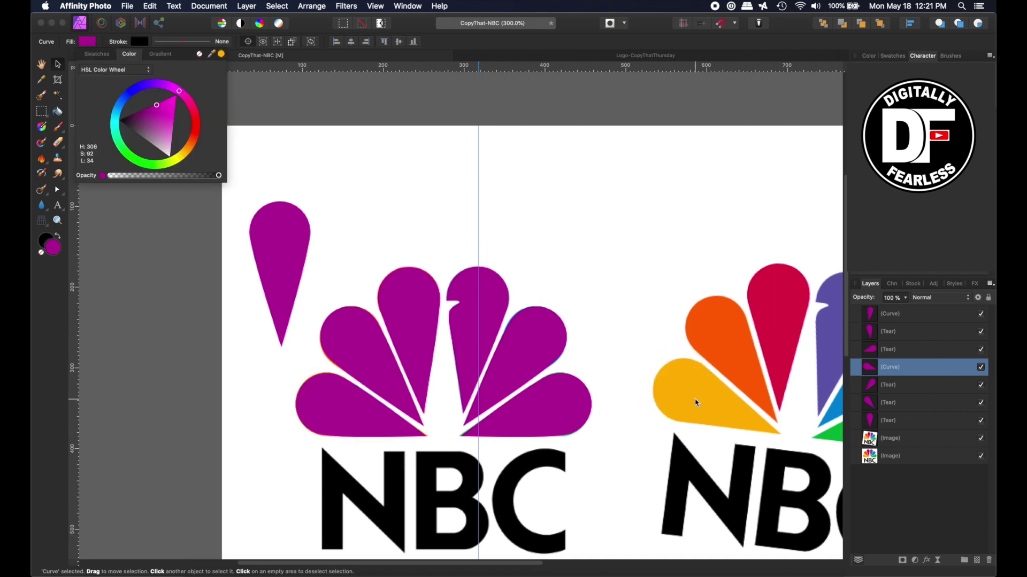
left_click(222, 55)
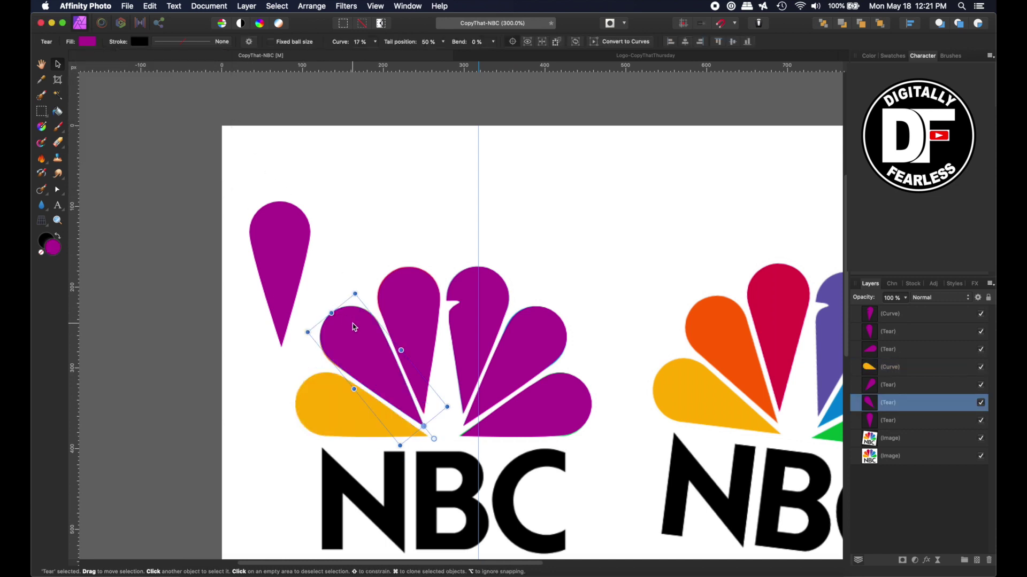
Convert the next petal to curves and fill it with the reference orange.
left_click(640, 43)
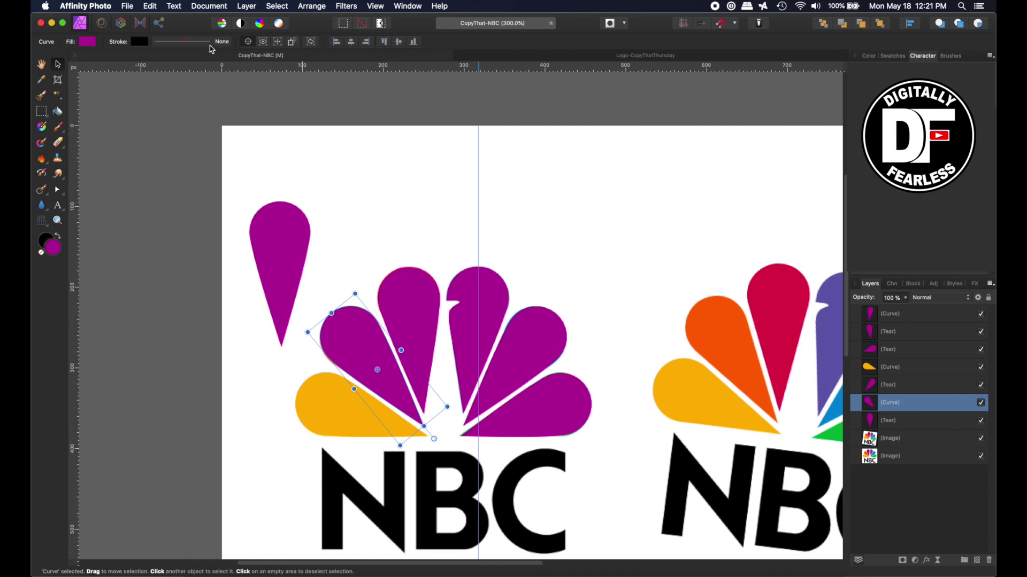
left_click(92, 43)
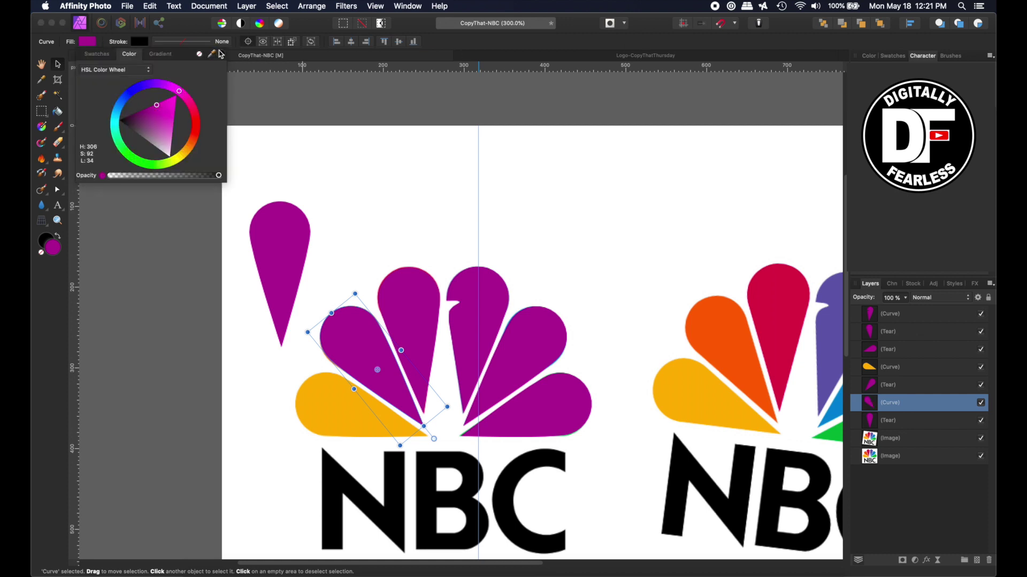
left_click_drag(222, 53, 730, 330)
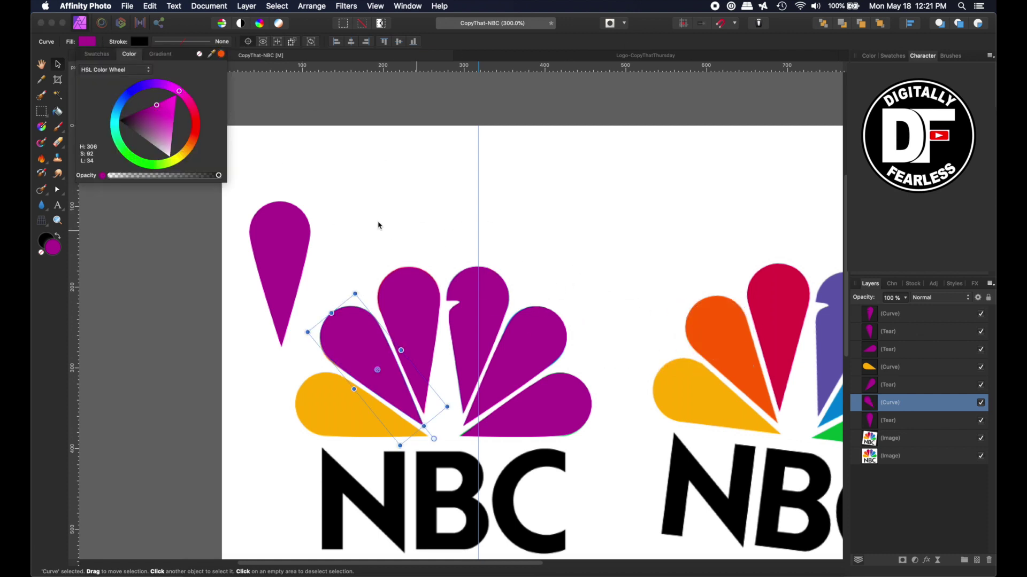
left_click(221, 54)
Recolour the remaining petals red, violet and blue using colours sampled from the reference.
left_click(408, 294)
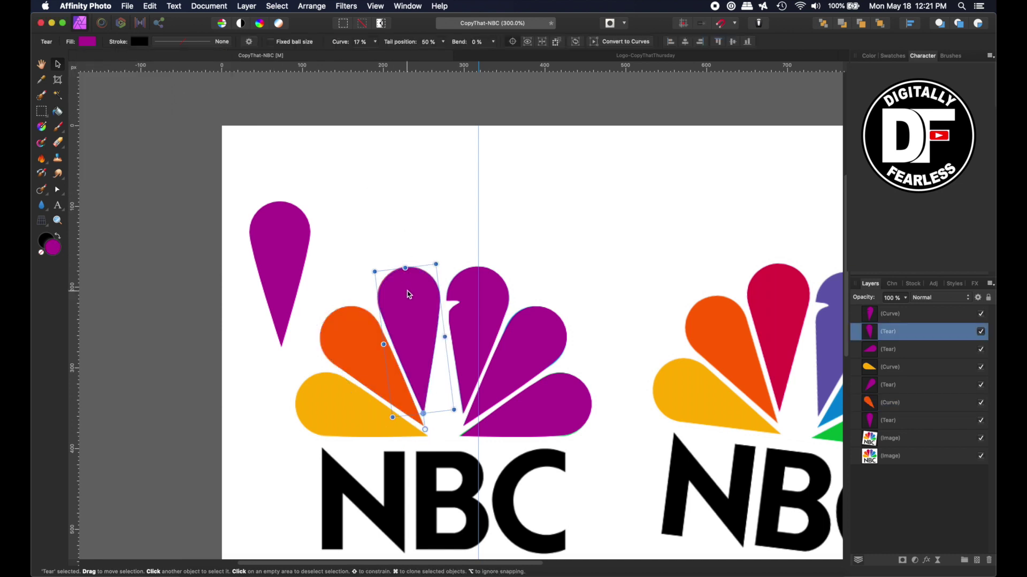
left_click(87, 41)
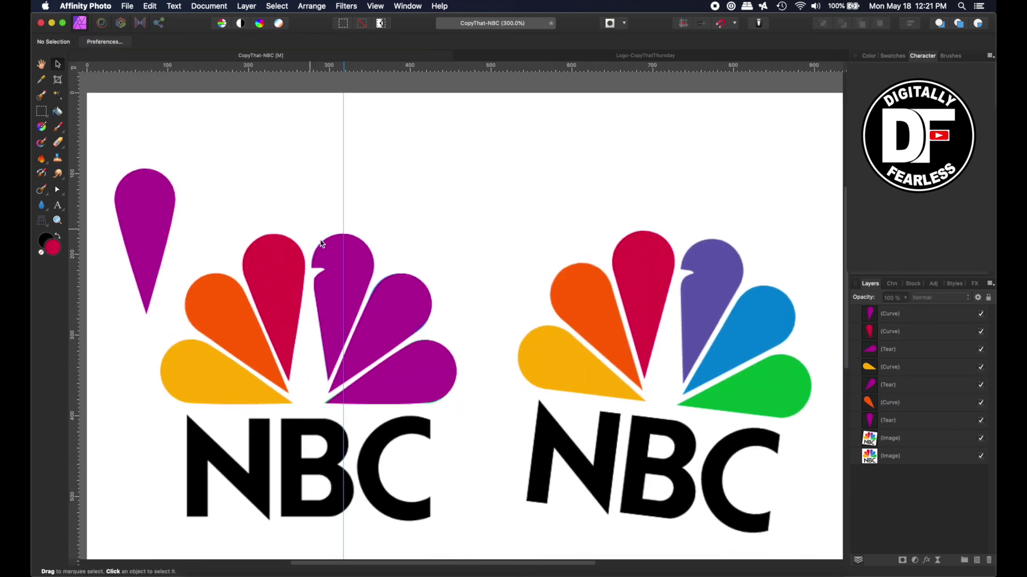
left_click(321, 244)
left_click(87, 41)
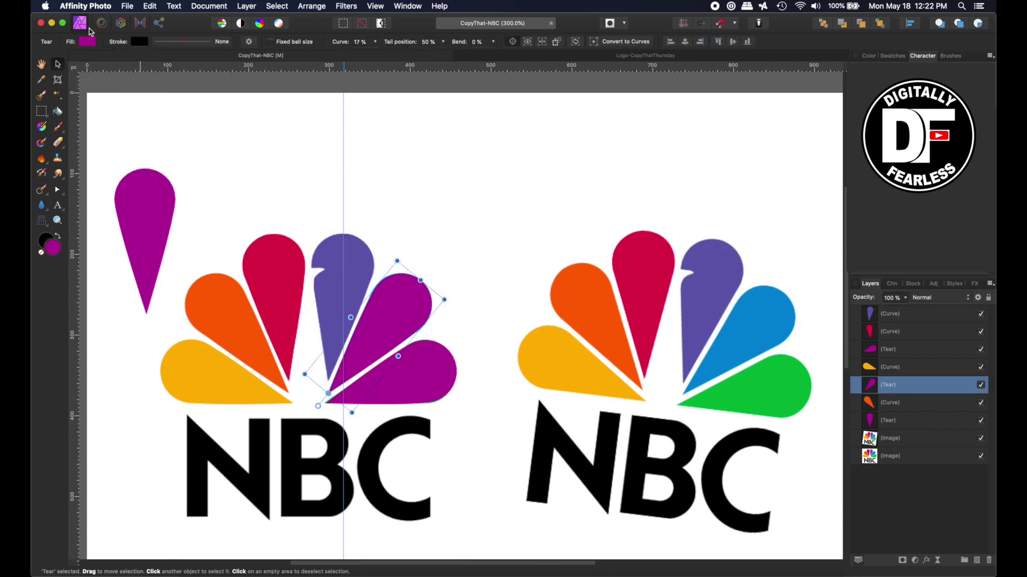
left_click(87, 42)
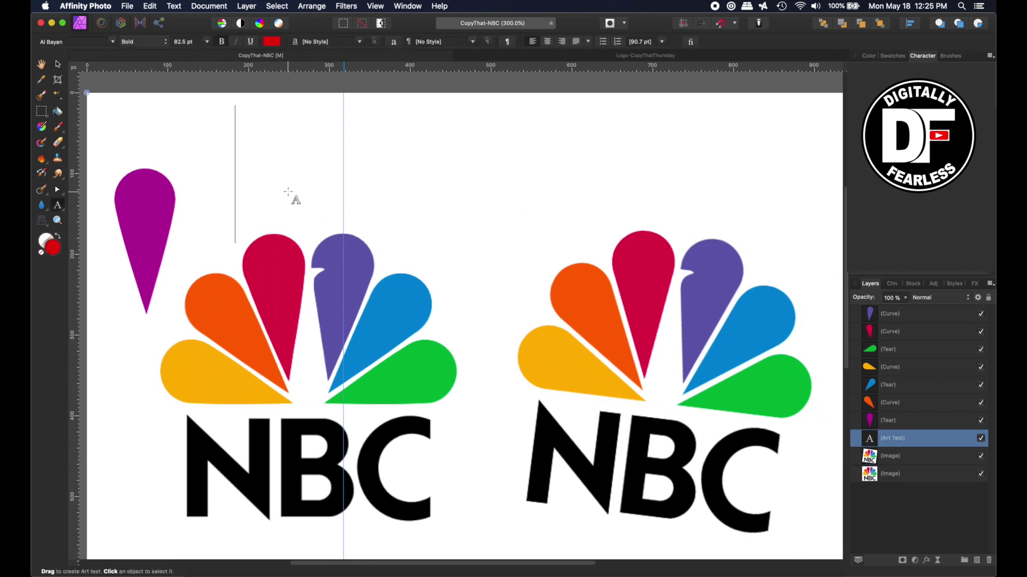
Type 'NBC' and set its font to Trebuchet MS Bold.
type("N")
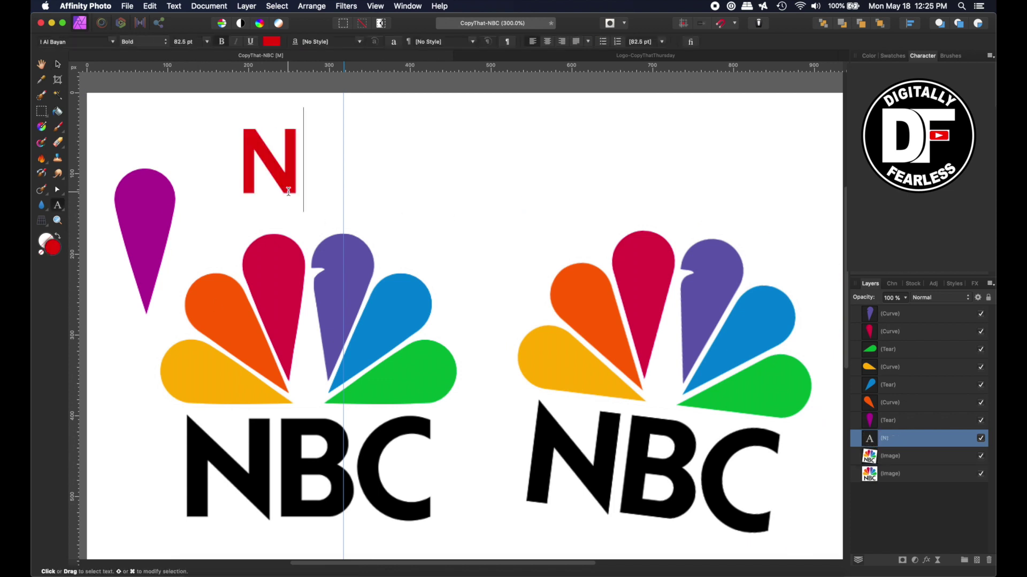
type("BC")
key("Escape")
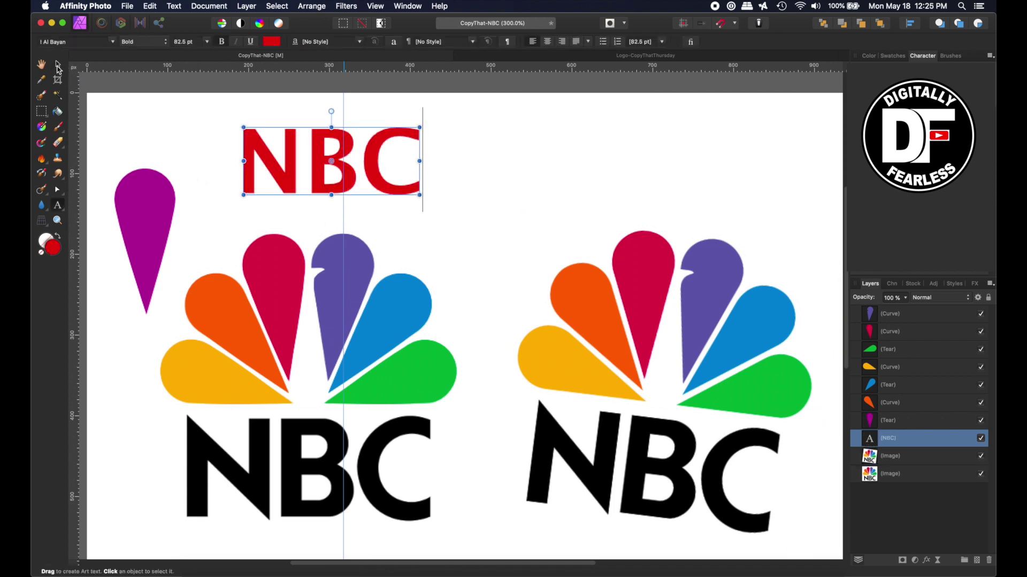
left_click(62, 43)
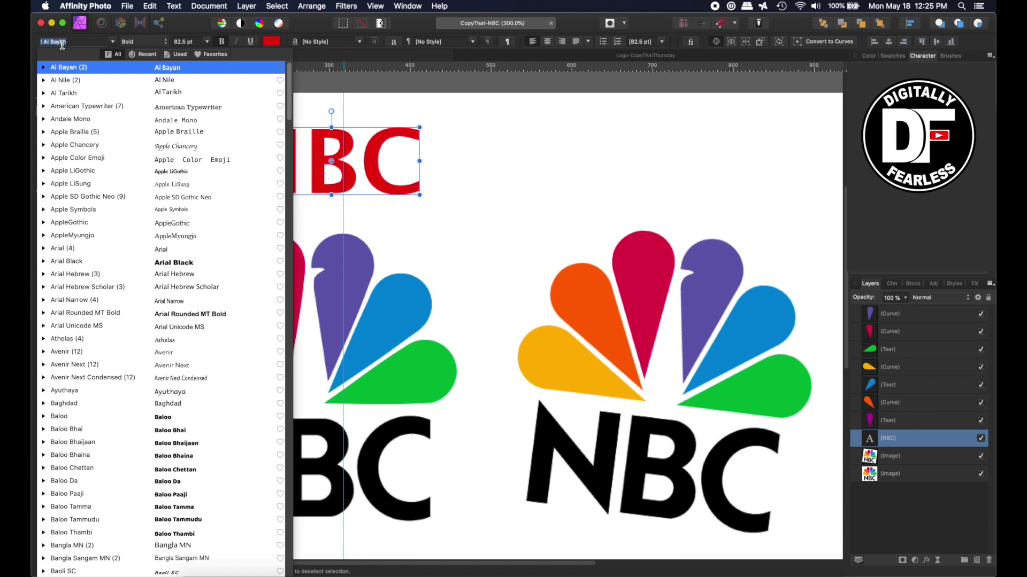
type("treb")
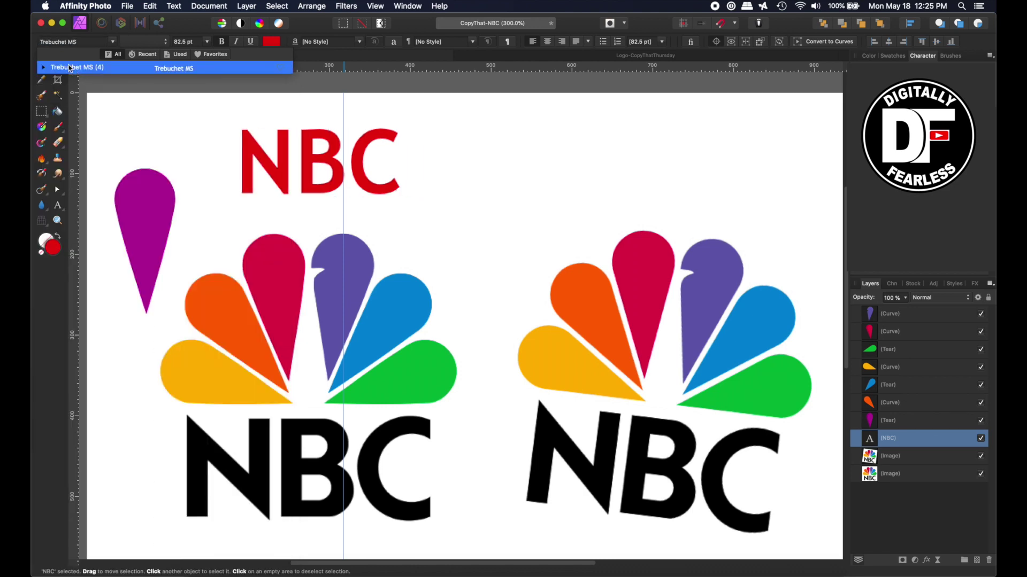
left_click(84, 69)
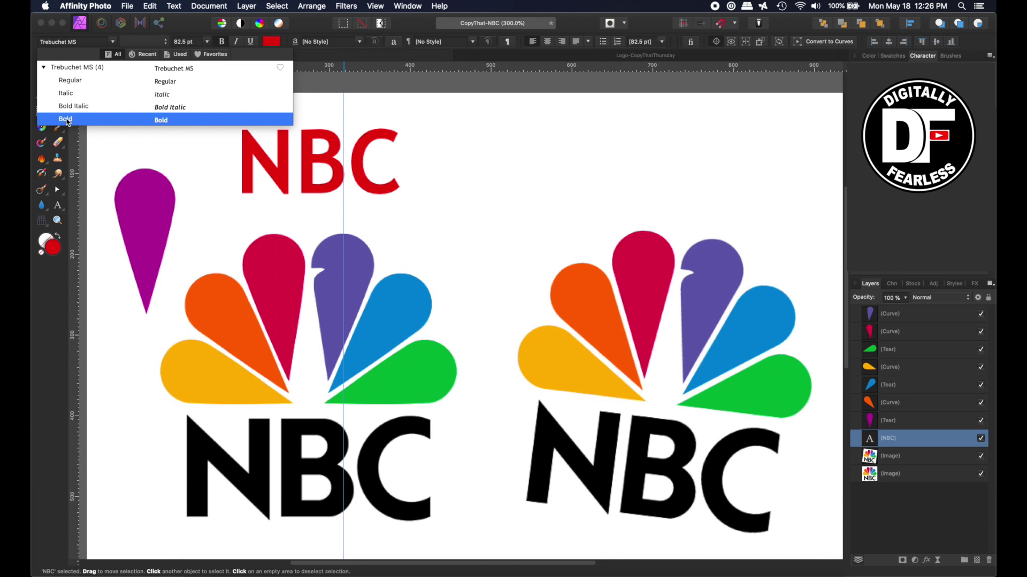
left_click(67, 120)
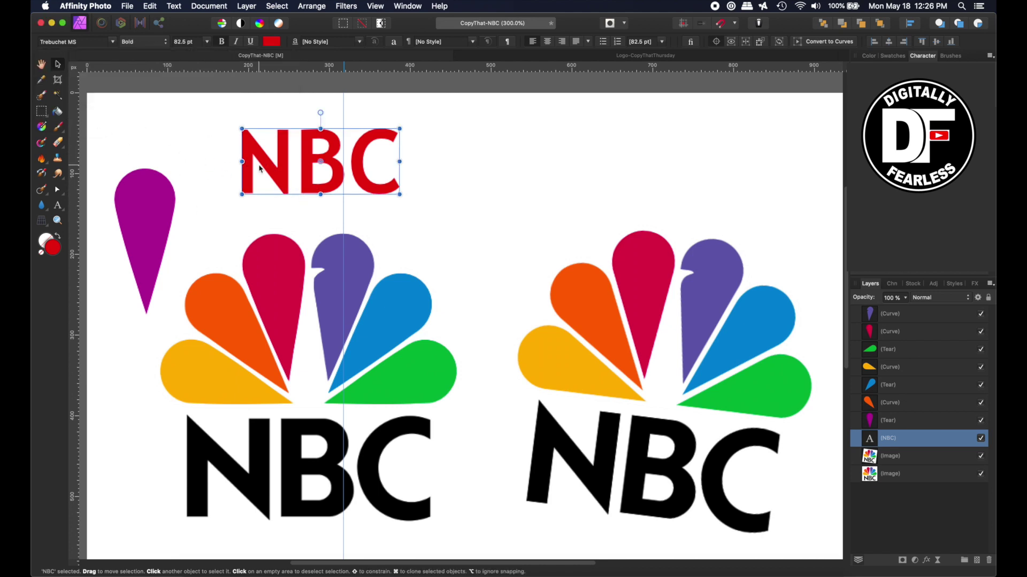
Move the NBC text over the black lettering, enlarge it to about 132 pt, and reapply Trebuchet MS Bold.
left_click_drag(259, 169, 207, 487)
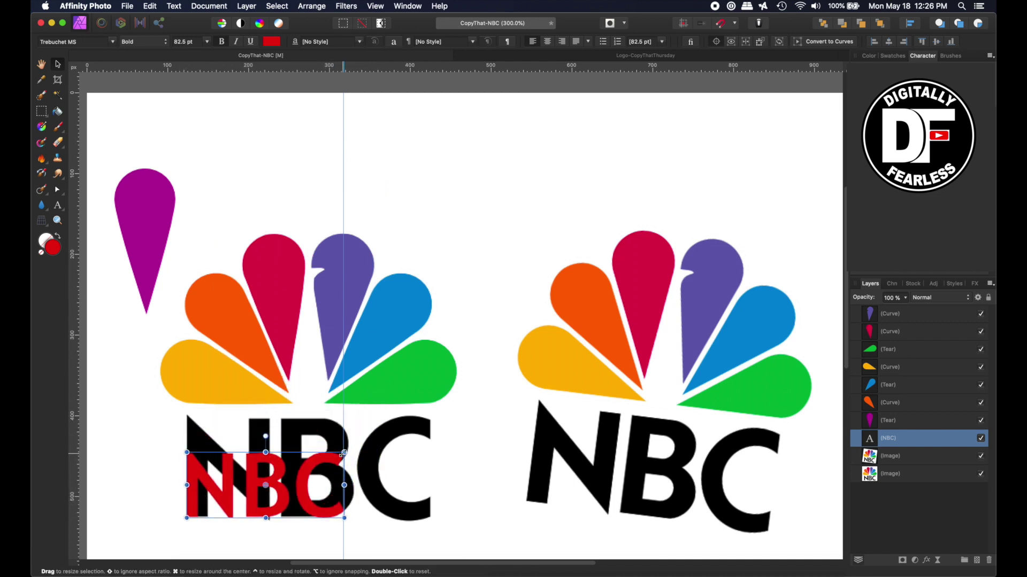
left_click_drag(343, 453, 457, 459)
left_click(77, 40)
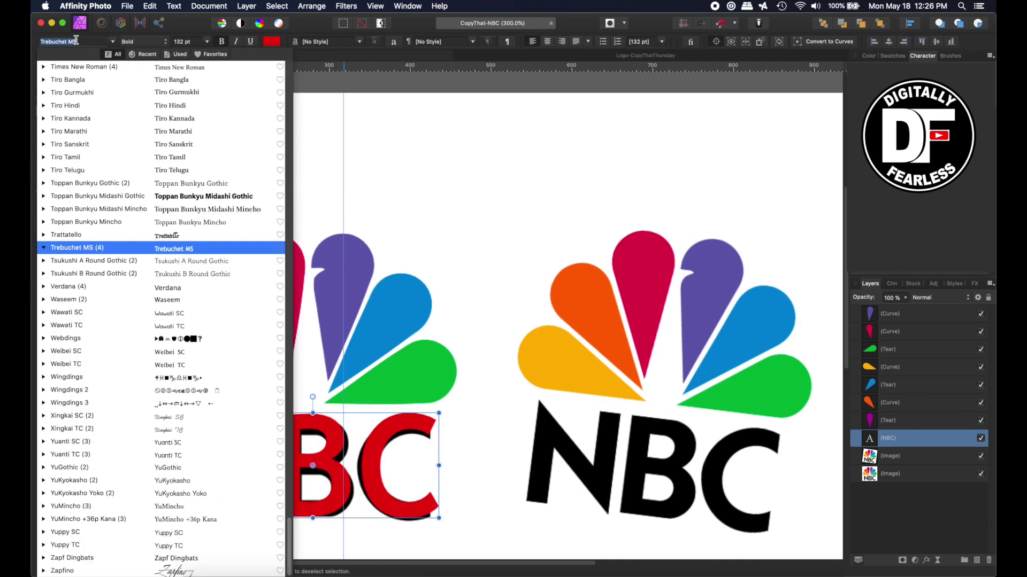
left_click(48, 250)
left_click(65, 352)
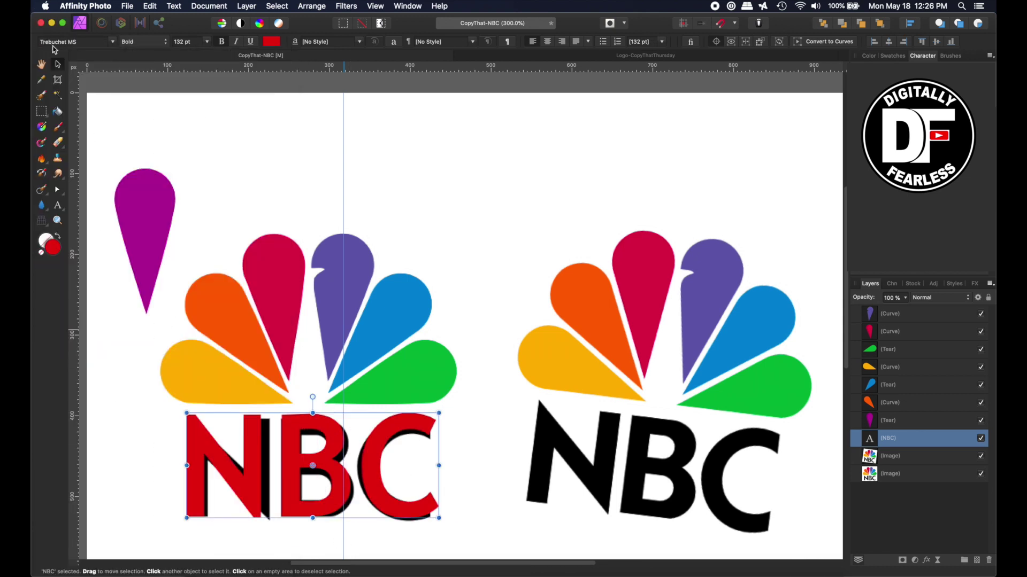
Nudge the red NBC text slightly right and down to align with the black lettering.
left_click(544, 249)
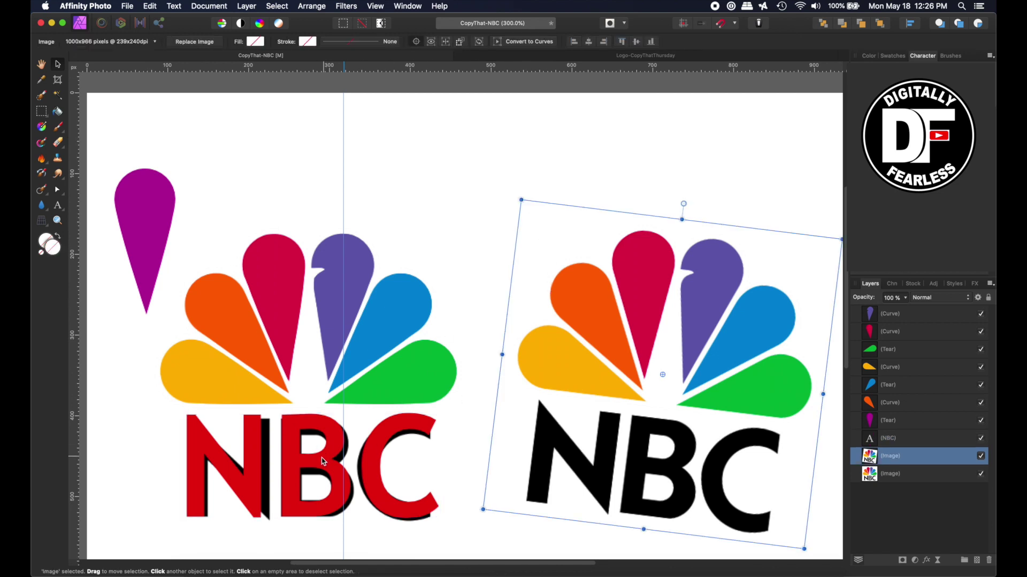
left_click_drag(323, 460, 329, 462)
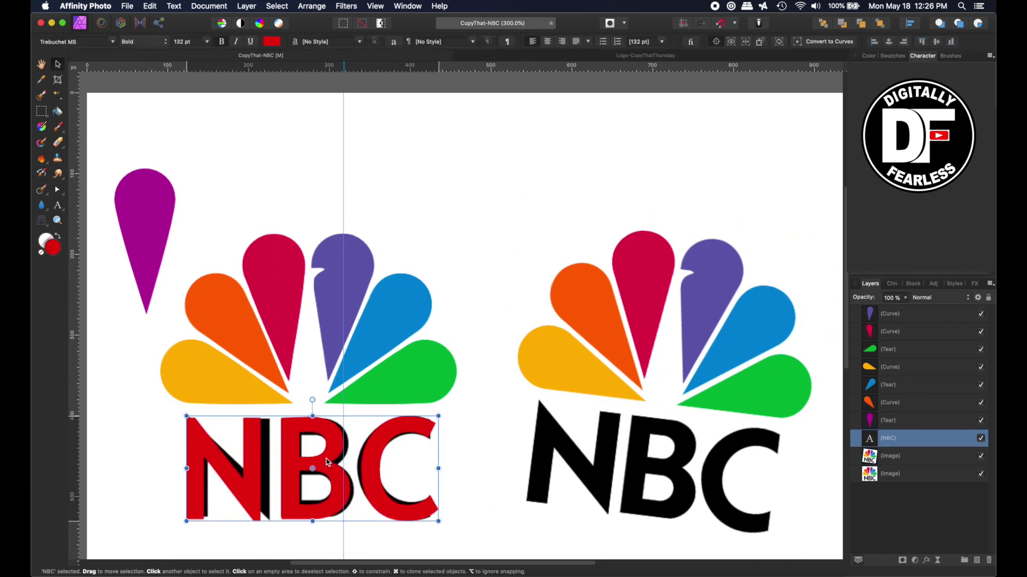
left_click(208, 468)
left_click(218, 465)
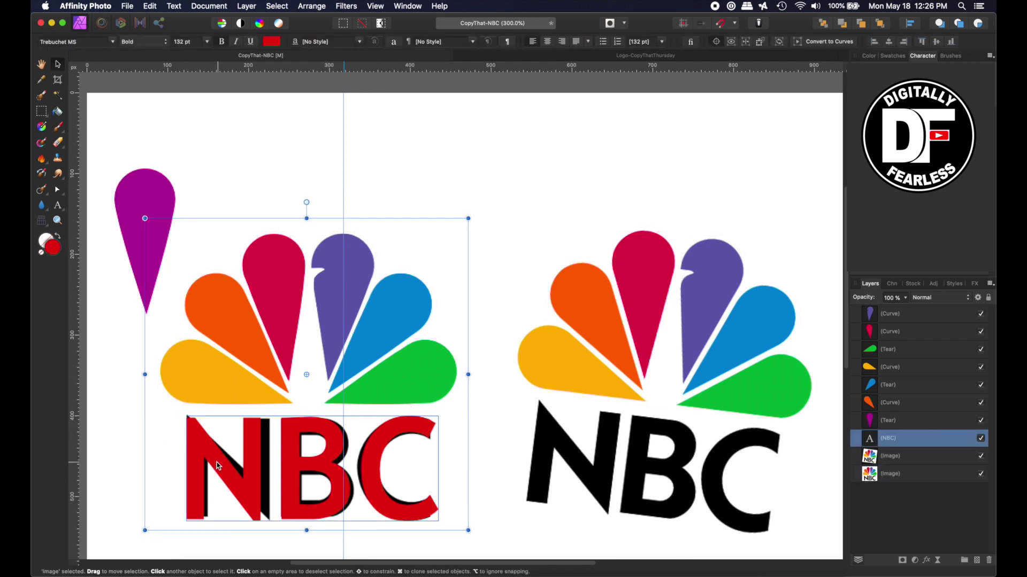
Convert the NBC text layer to curves.
right_click(870, 442)
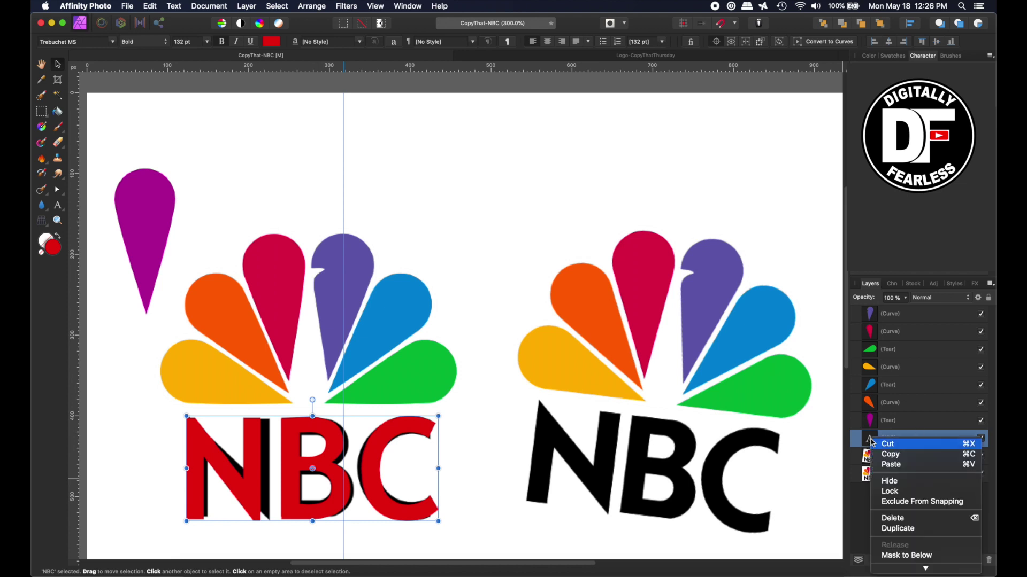
left_click(810, 467)
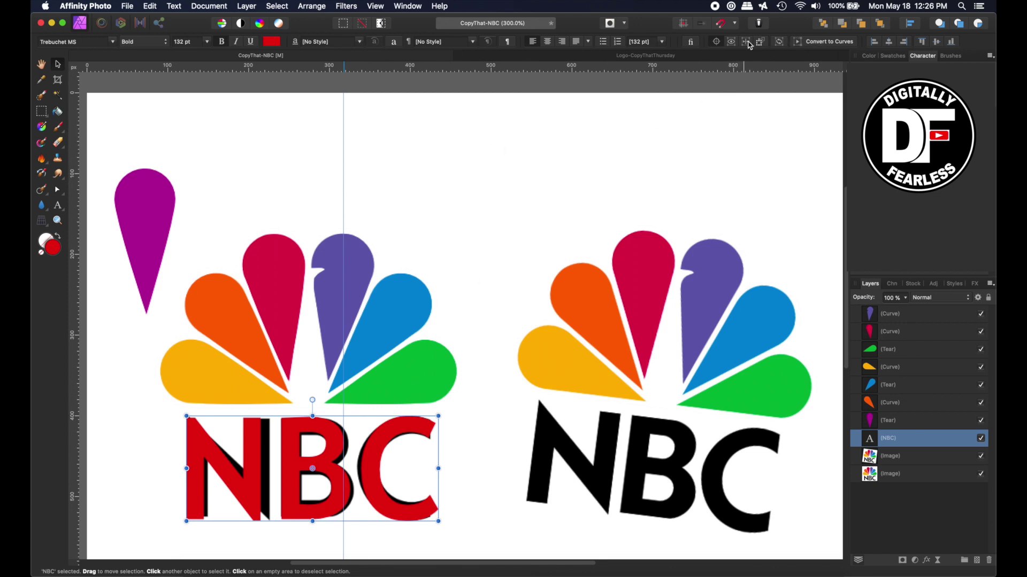
left_click(822, 44)
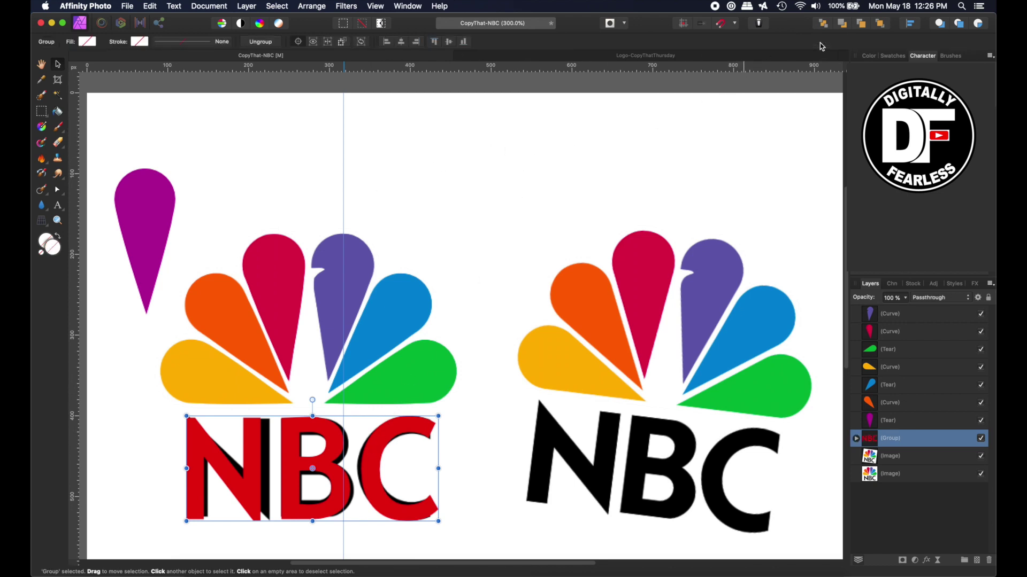
Expand the letter group, select the C, B and N curves, and zoom in on the letters.
left_click(856, 439)
left_click(877, 460)
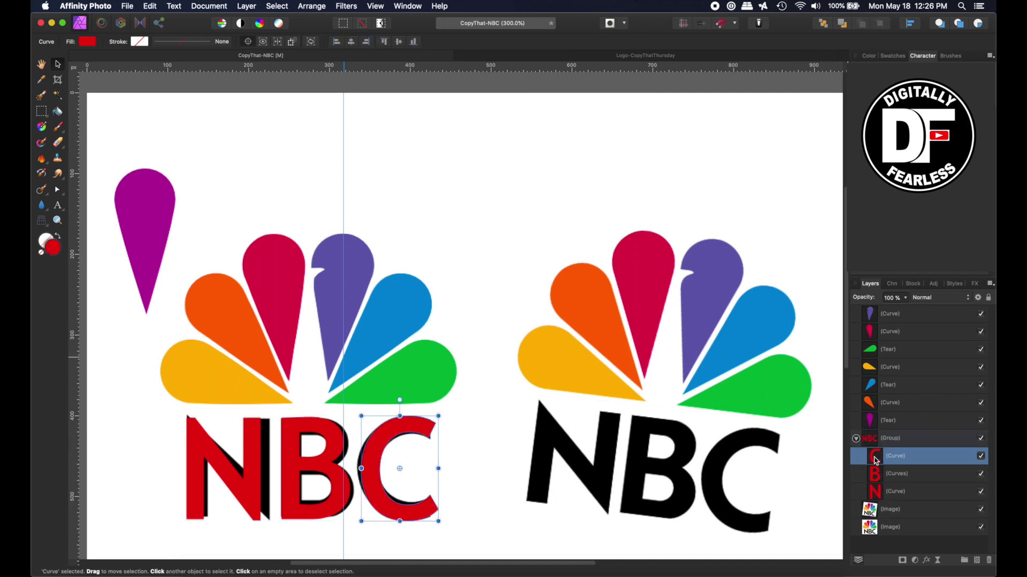
left_click(878, 475)
left_click(877, 492)
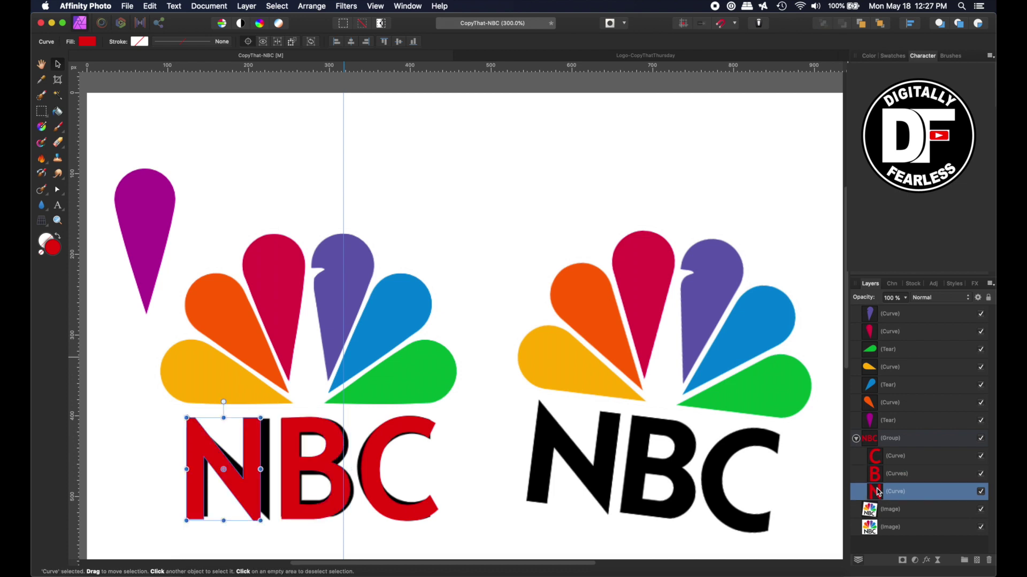
left_click(57, 220)
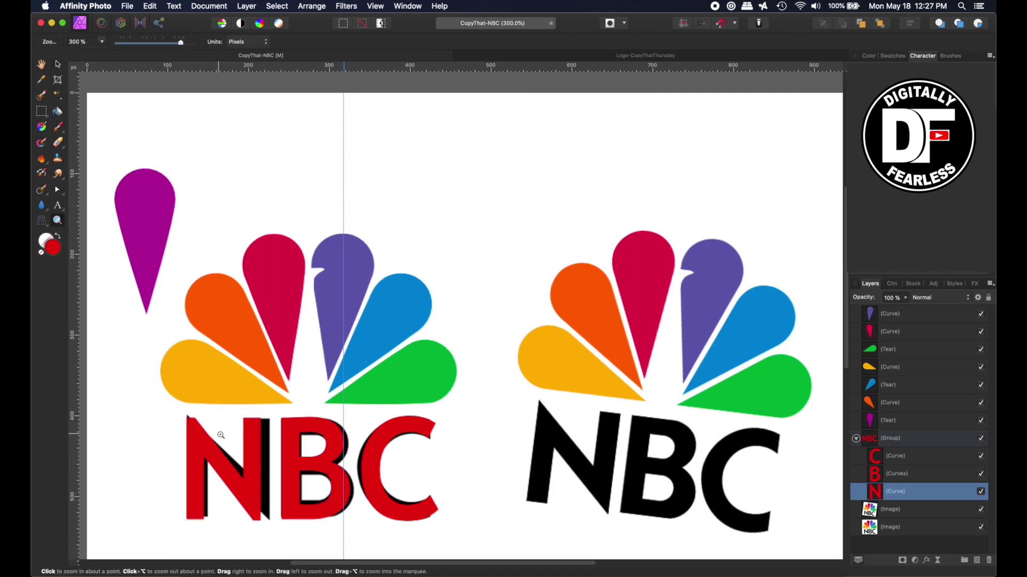
left_click(258, 454)
left_click(259, 455)
left_click(320, 445)
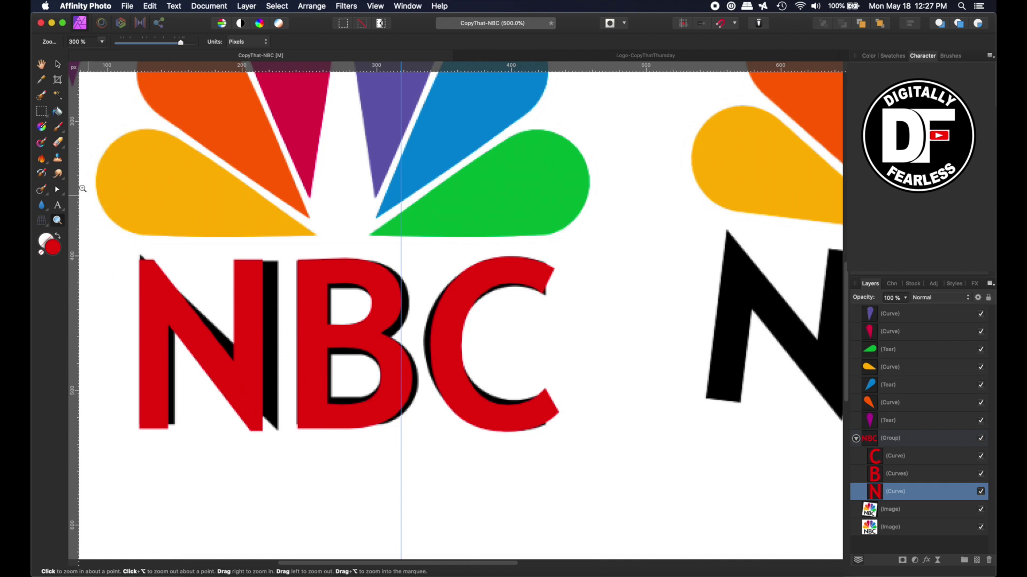
Widen the red N, adjust its top and bottom edges to match the black N, and set 41% opacity.
left_click(57, 190)
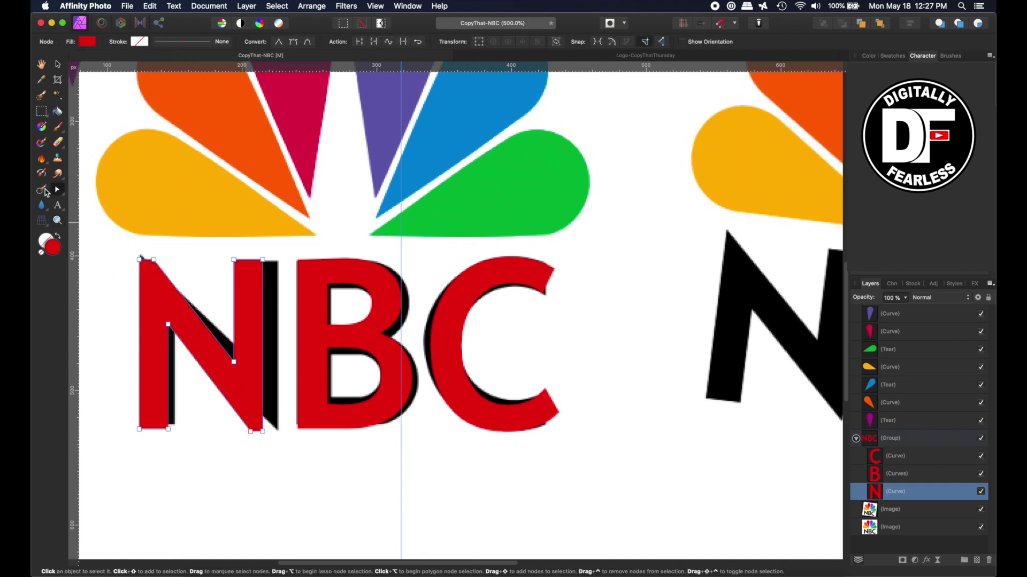
left_click(58, 64)
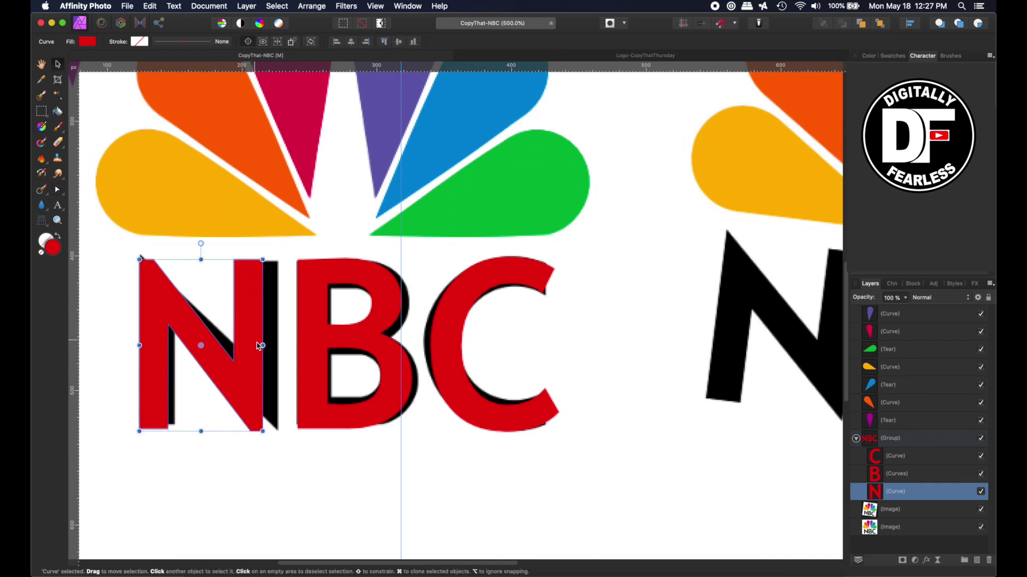
left_click_drag(262, 346, 278, 346)
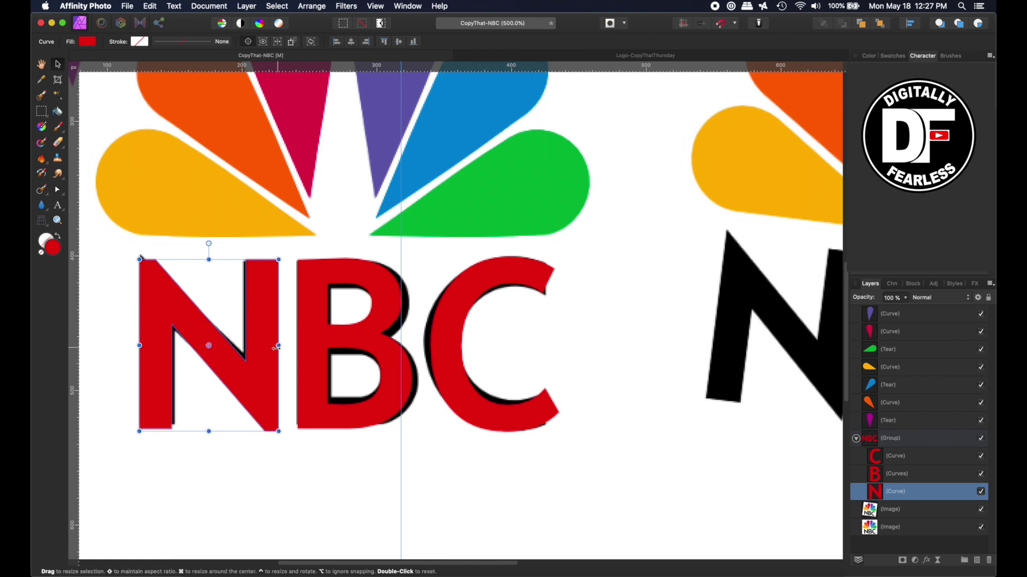
left_click_drag(213, 429, 212, 425)
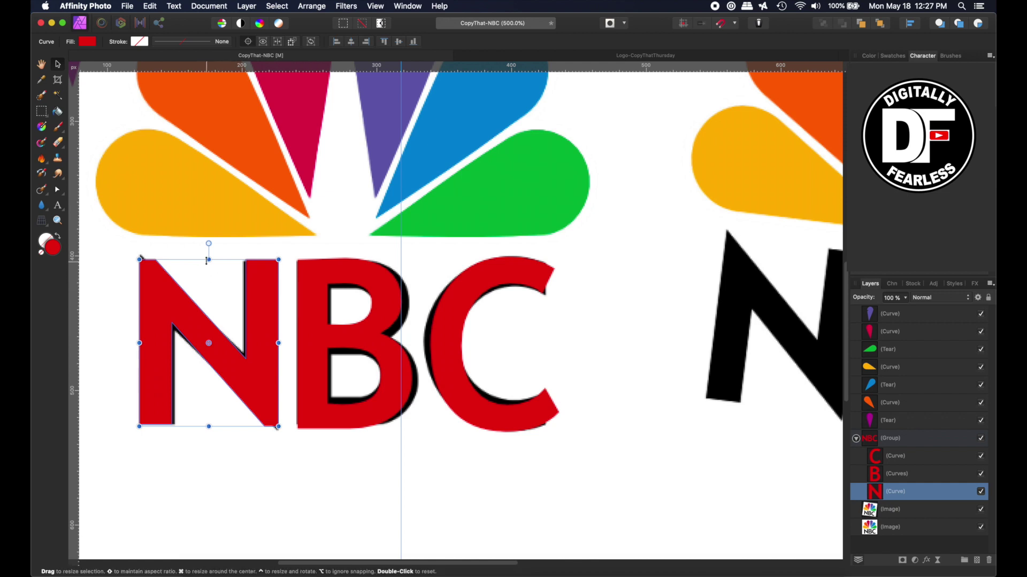
left_click_drag(209, 259, 205, 267)
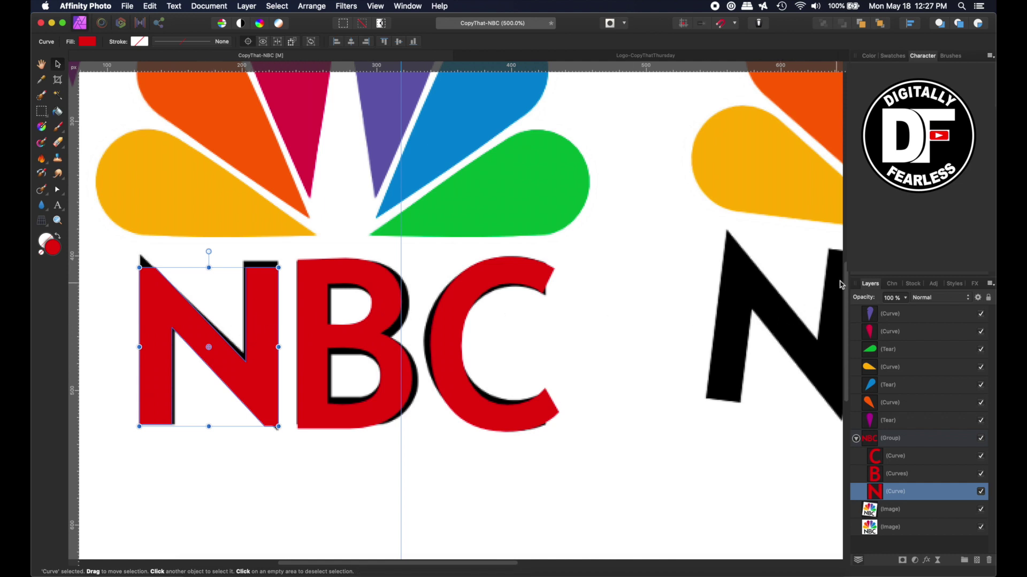
left_click_drag(864, 299, 833, 303)
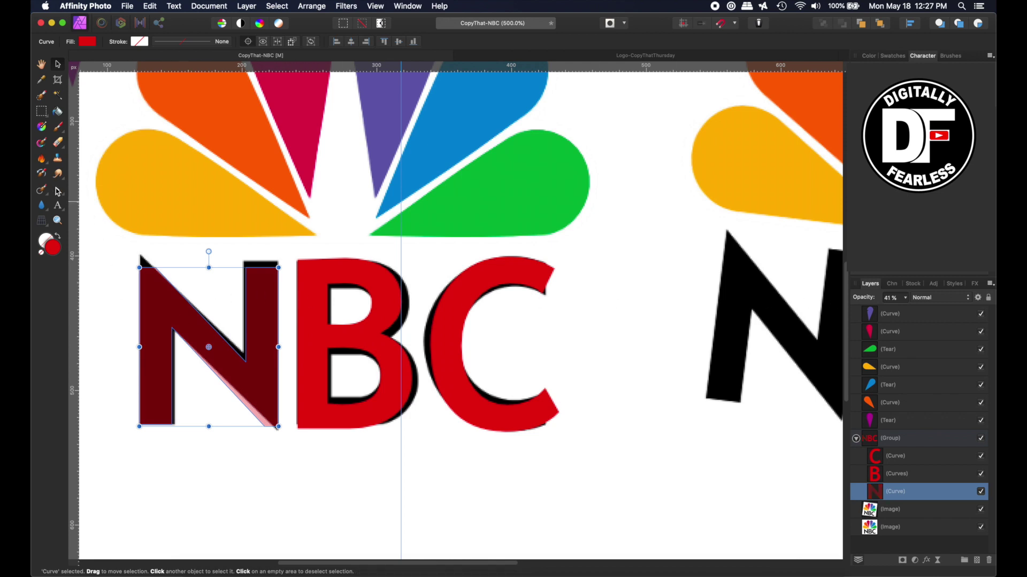
Move the N's top-left, inner diagonal and bottom-right nodes onto the reference corners.
left_click(58, 191)
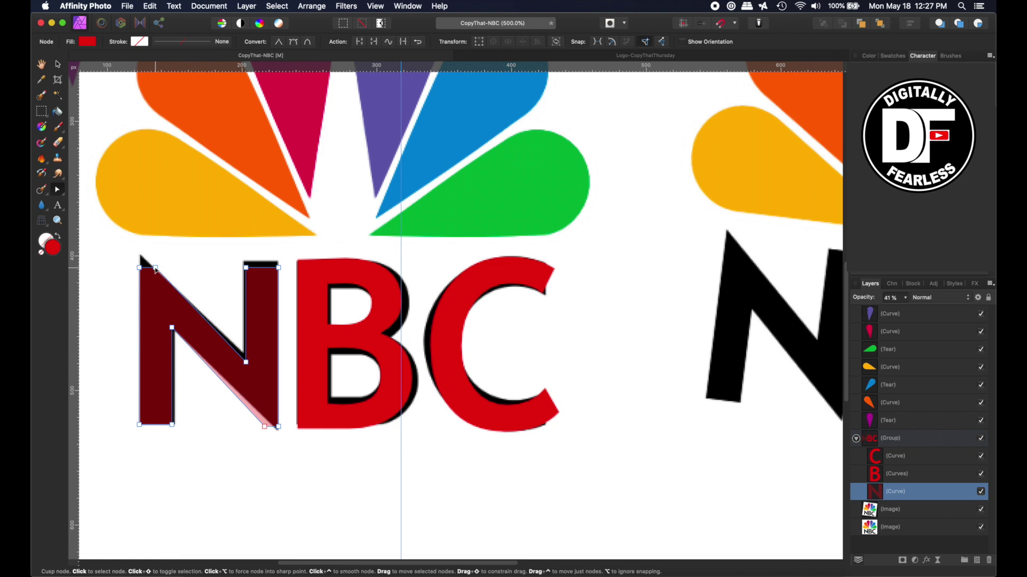
left_click_drag(155, 268, 140, 256)
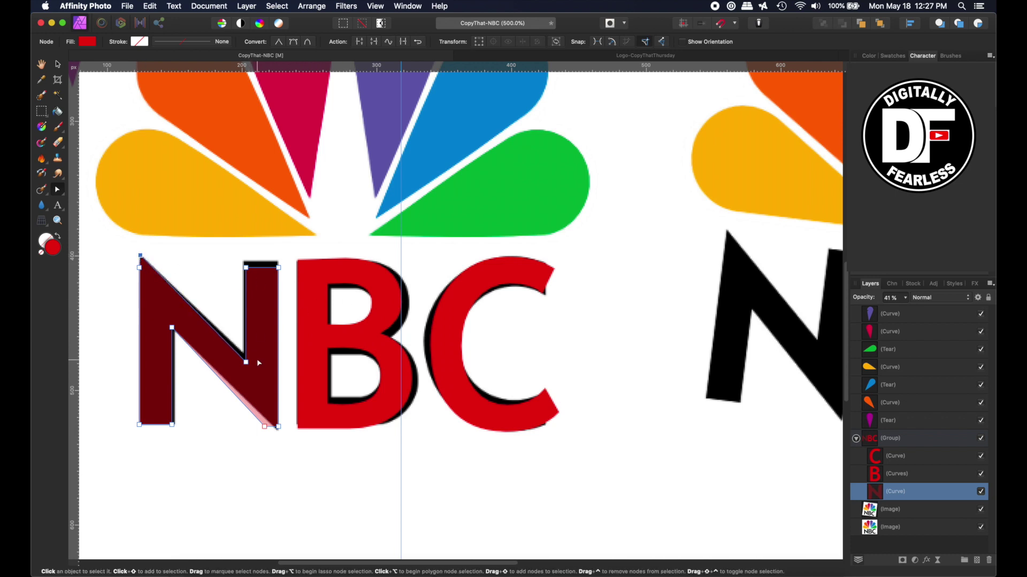
left_click_drag(247, 364, 245, 357)
left_click_drag(228, 262, 280, 264)
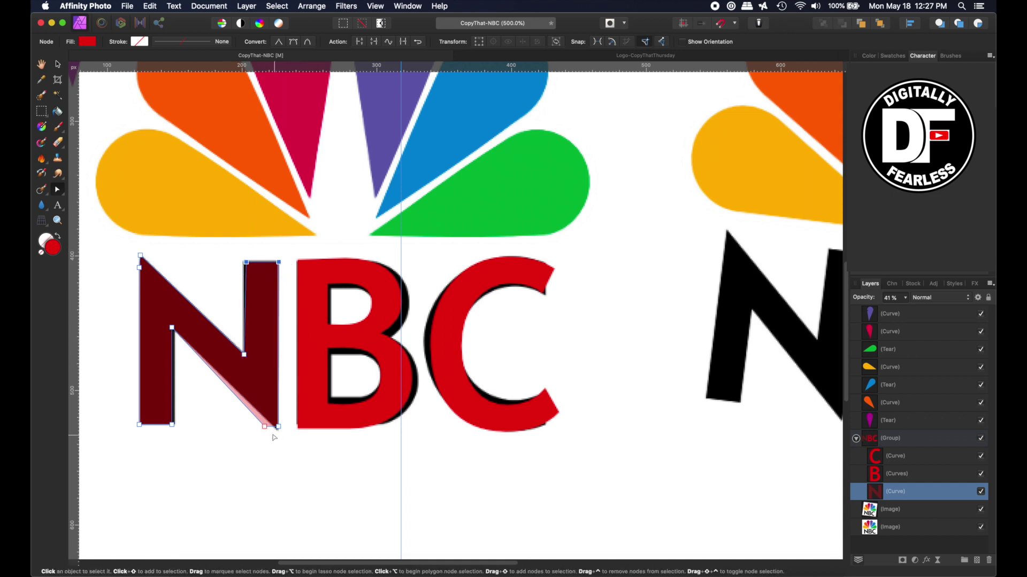
left_click_drag(264, 427, 275, 430)
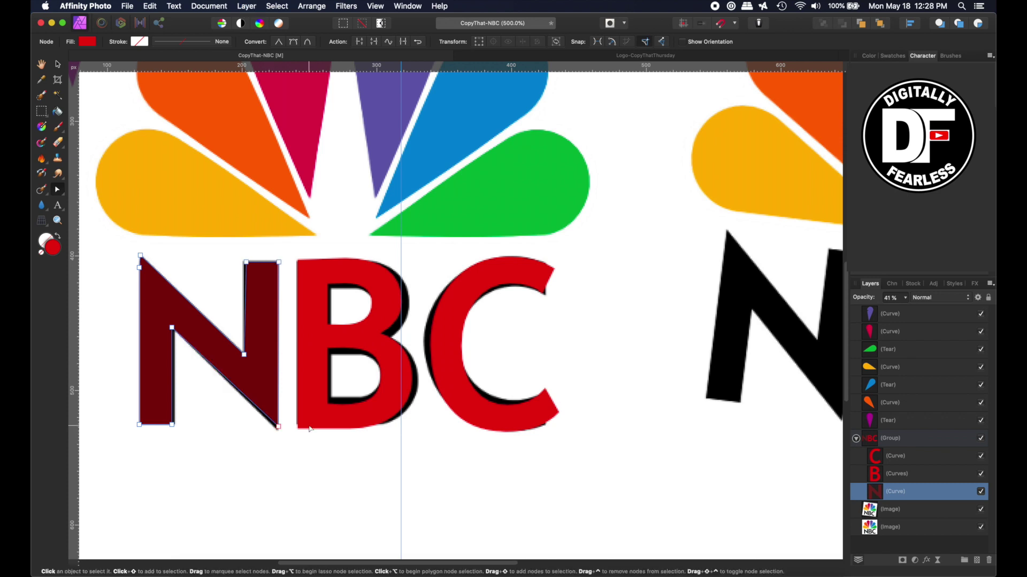
left_click_drag(279, 430, 279, 431)
Select the two nodes on the N's inner left edge and nudge them slightly right.
left_click(181, 442)
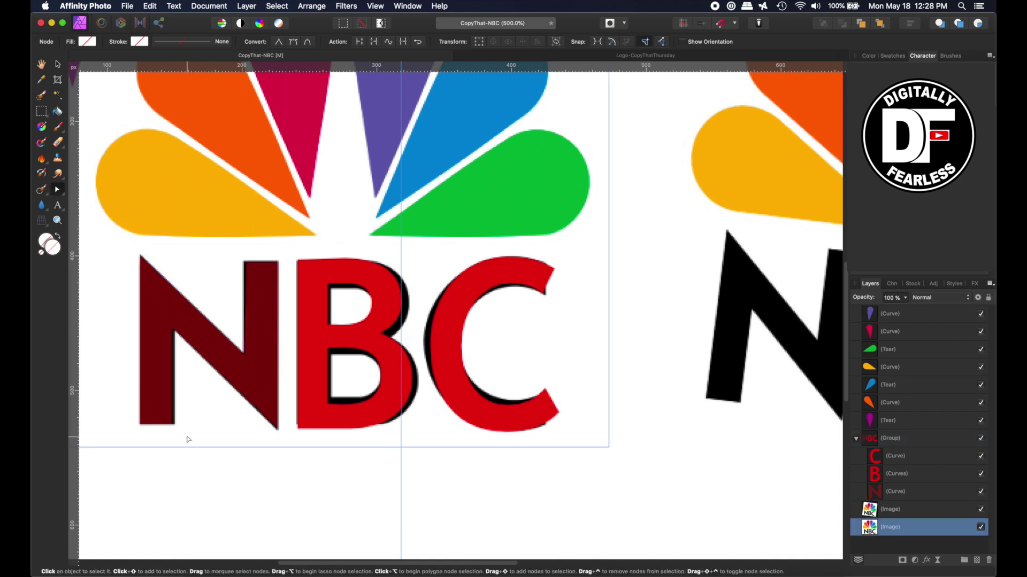
left_click(173, 334)
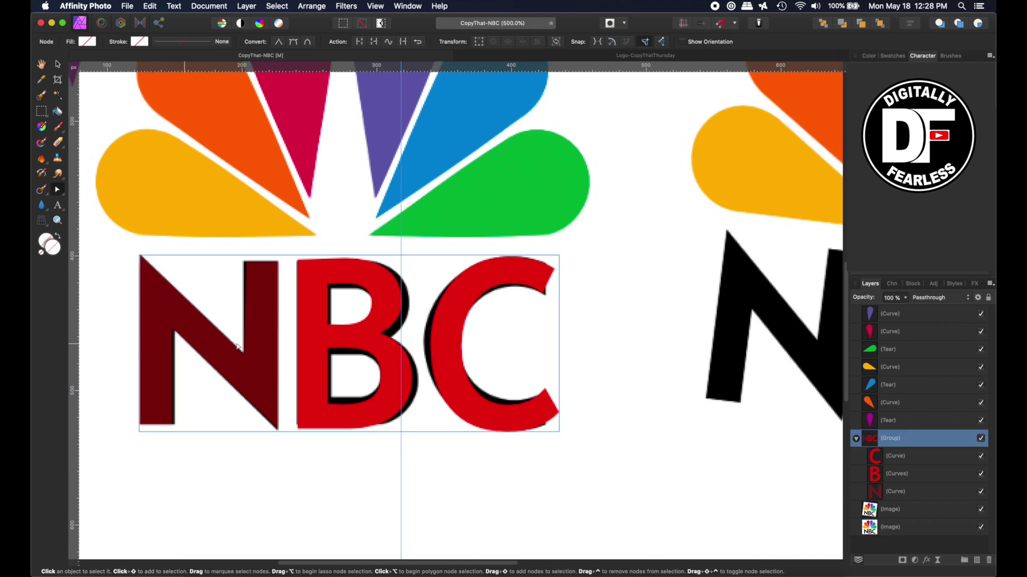
left_click(877, 491)
left_click_drag(164, 441, 190, 318)
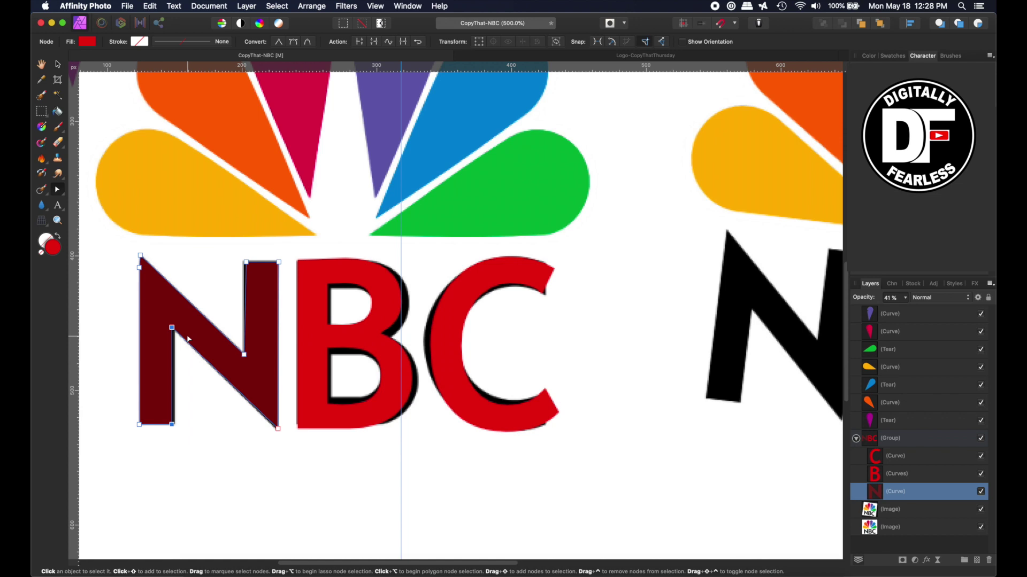
key("Right")
key("Left")
key("Right")
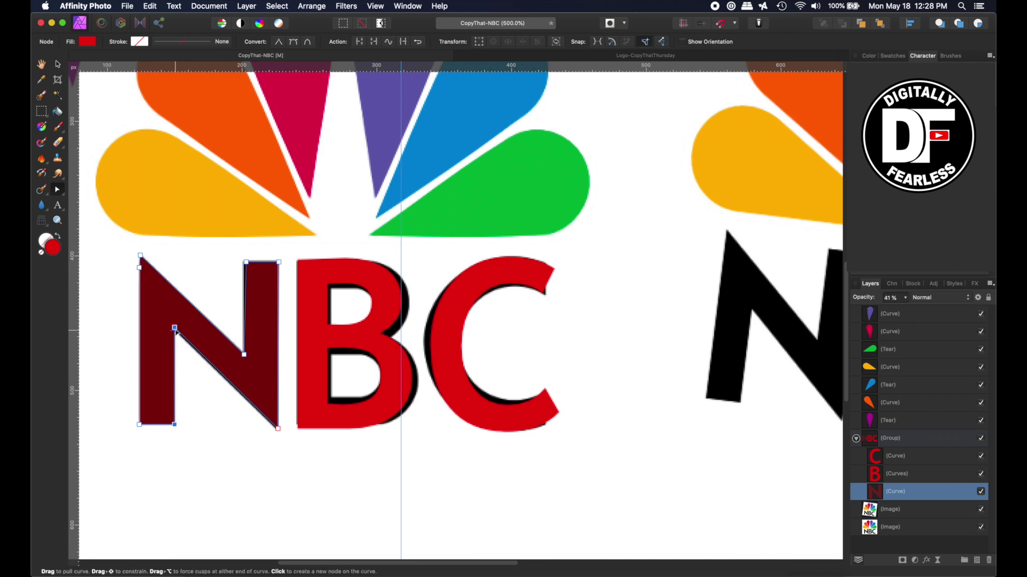
Bow the N's inner left edge into a slight curve, then deselect the letter.
left_click(177, 330)
left_click(172, 340)
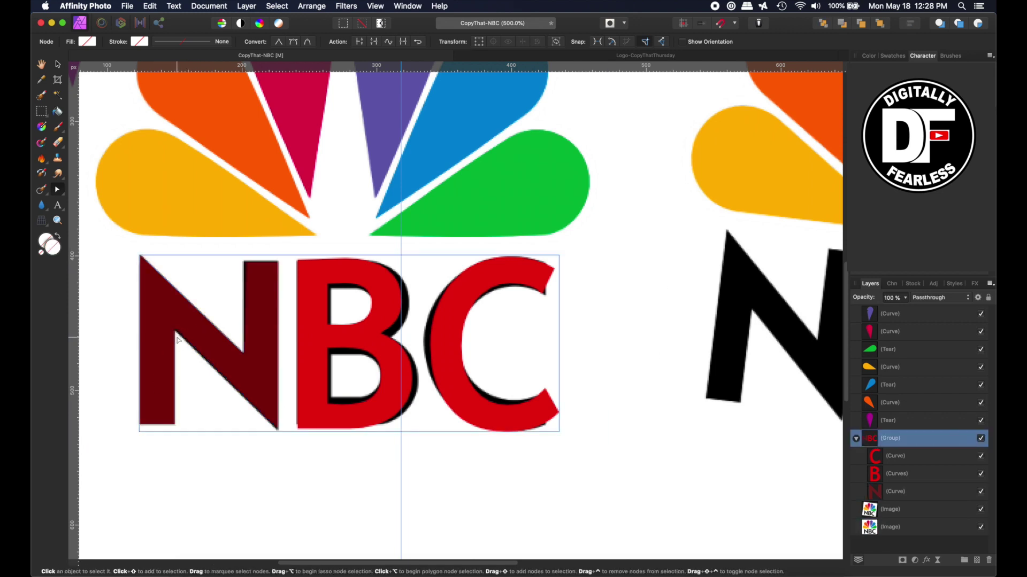
left_click(175, 339)
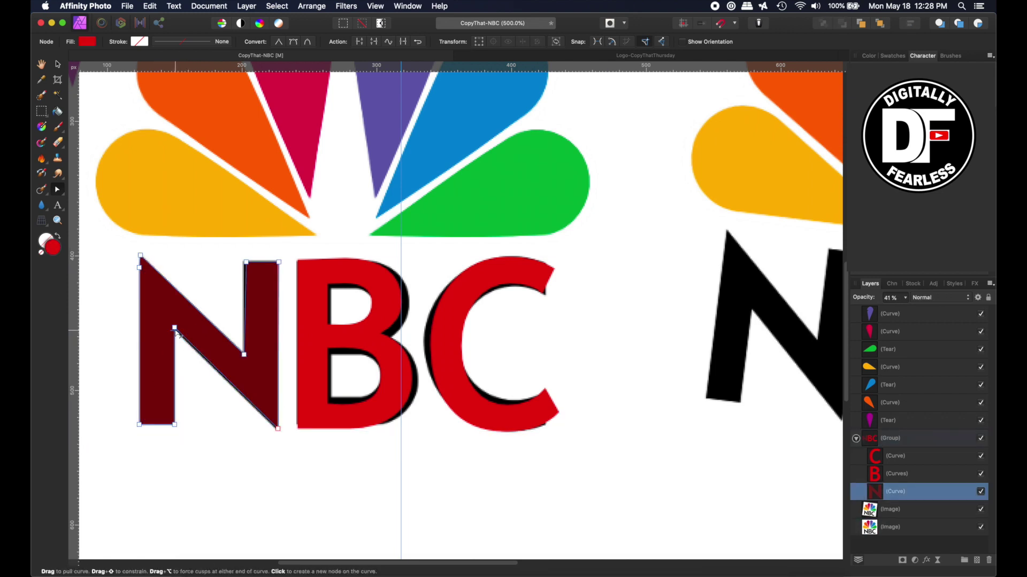
left_click_drag(178, 334, 177, 338)
left_click(175, 331)
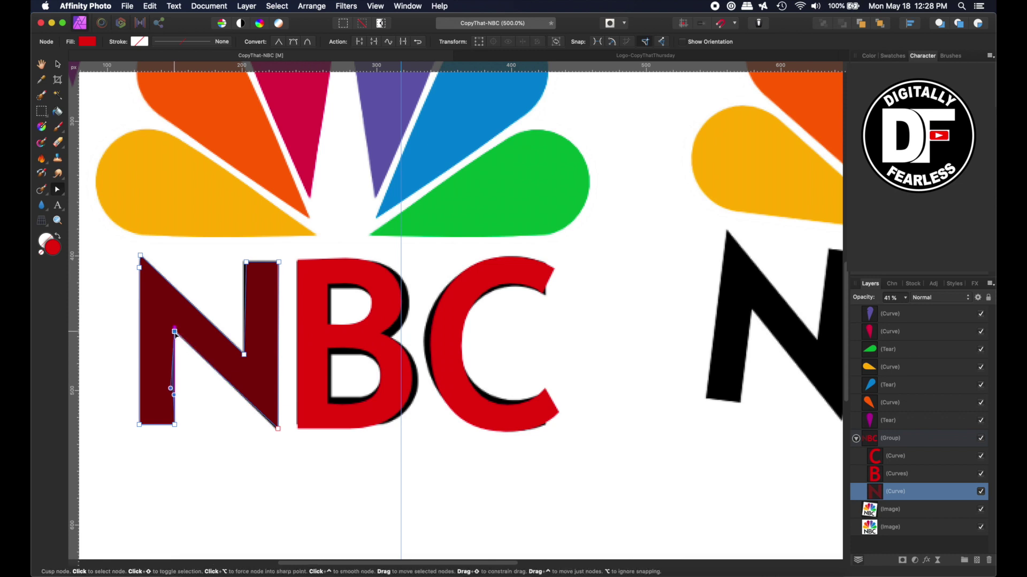
left_click(238, 464)
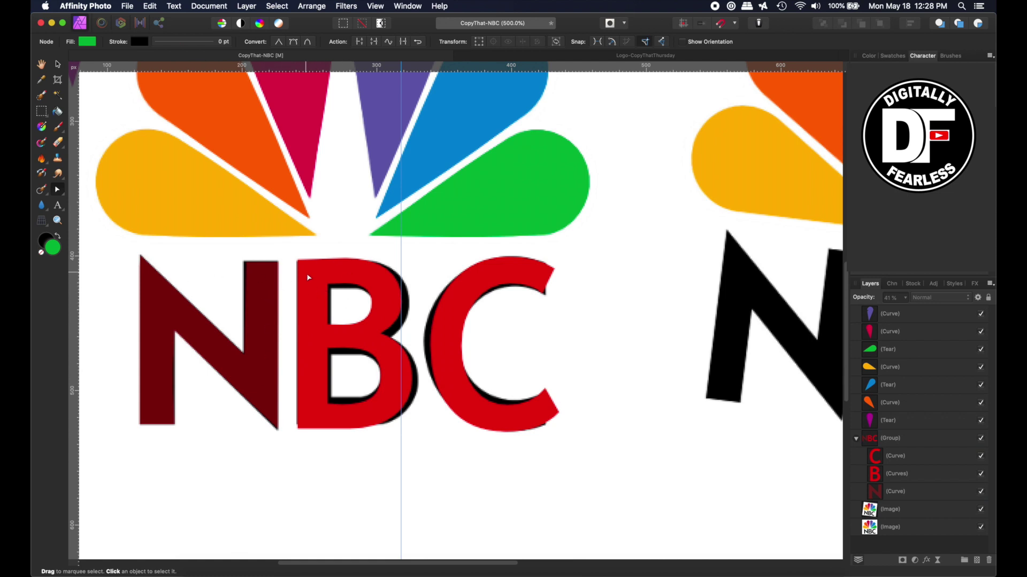
Select the B letter curve within the NBC group, then deselect it.
left_click(317, 283)
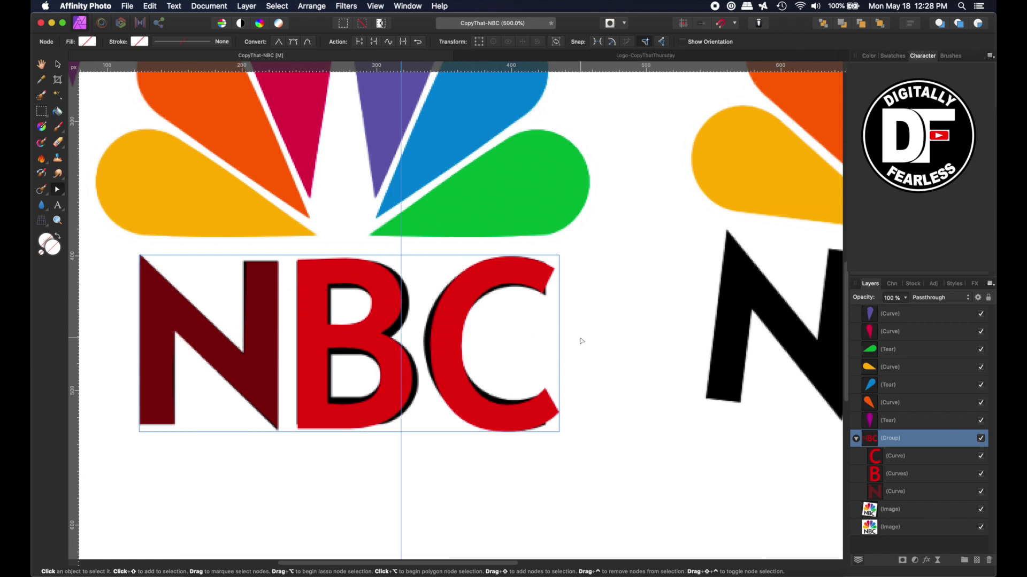
left_click(313, 303)
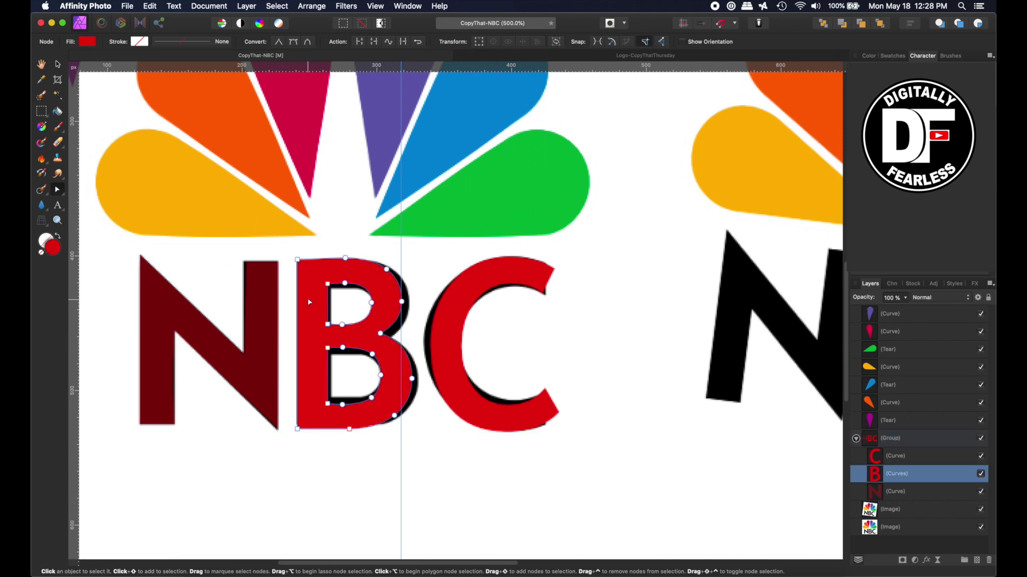
left_click(351, 499)
key("v")
left_click(351, 374)
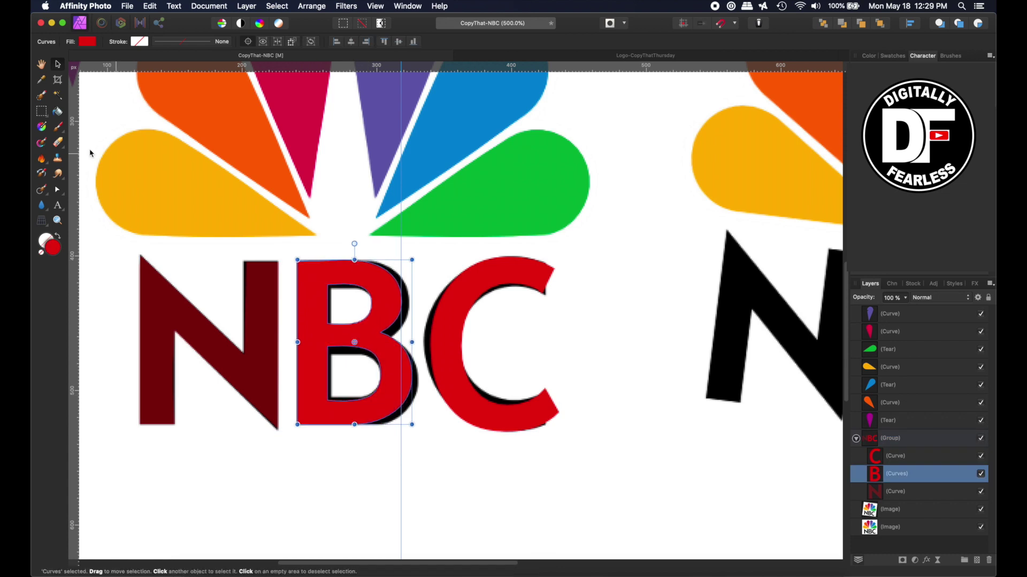
left_click(419, 435)
Select the C letter's bottom nodes and convert them to sharp corners.
left_click(506, 285)
key("a")
left_click_drag(448, 296, 485, 398)
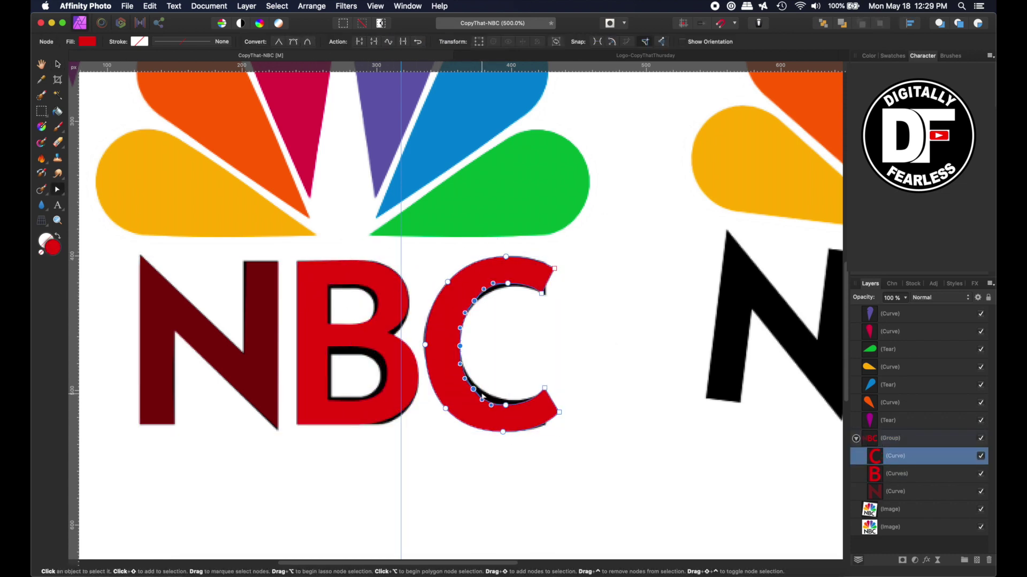
left_click(571, 342)
left_click(548, 427)
left_click(548, 428)
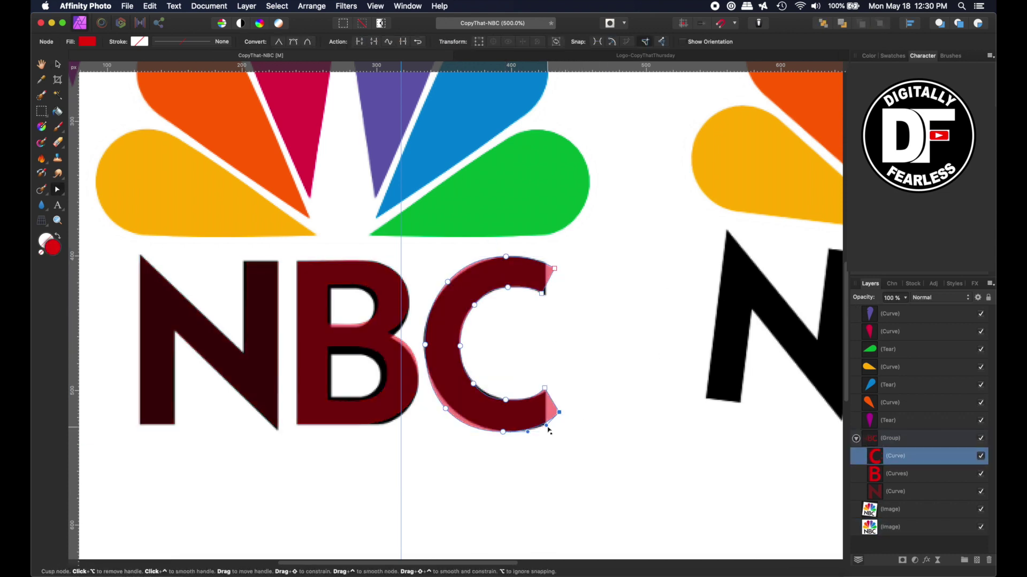
key("super+equal")
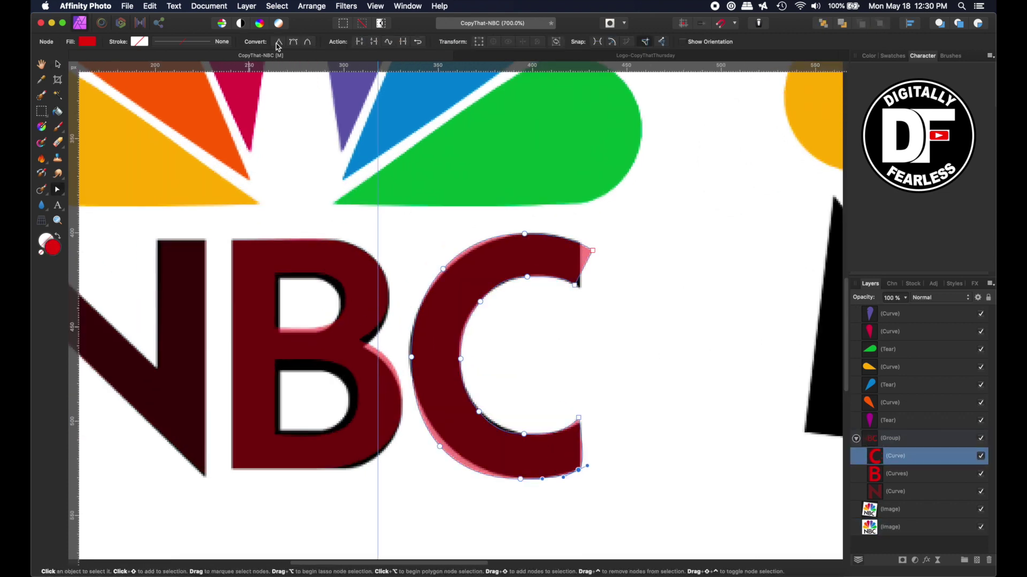
left_click(268, 47)
Pull the C's top end node left to match the reference, then zoom out.
left_click_drag(593, 251, 580, 245)
left_click(476, 451)
left_click(476, 451)
key("h")
key("super+minus")
key("super+minus")
key("super+minus")
key("super+minus")
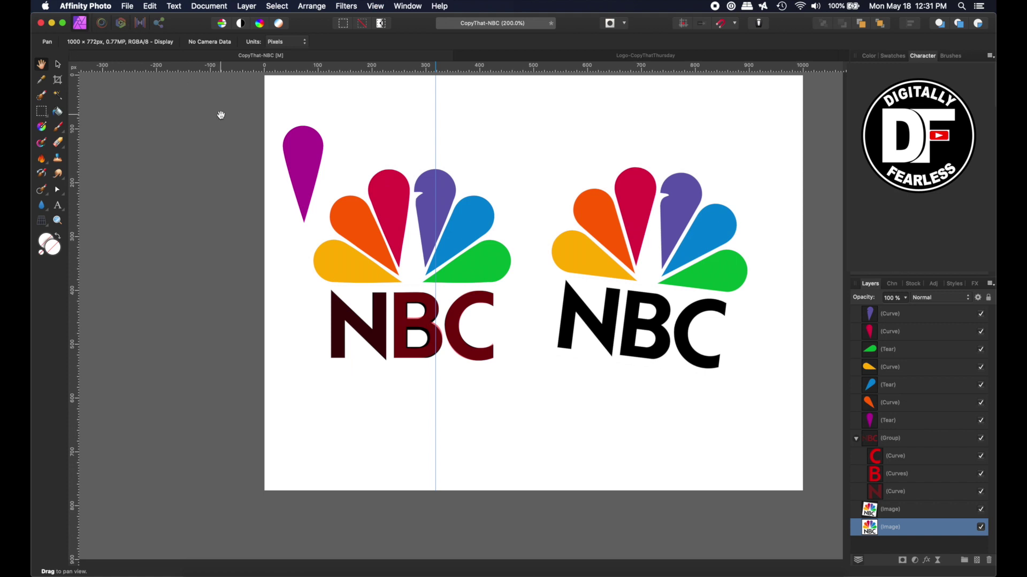
Delete the stray purple teardrop.
key("v")
left_click(301, 148)
key("Delete")
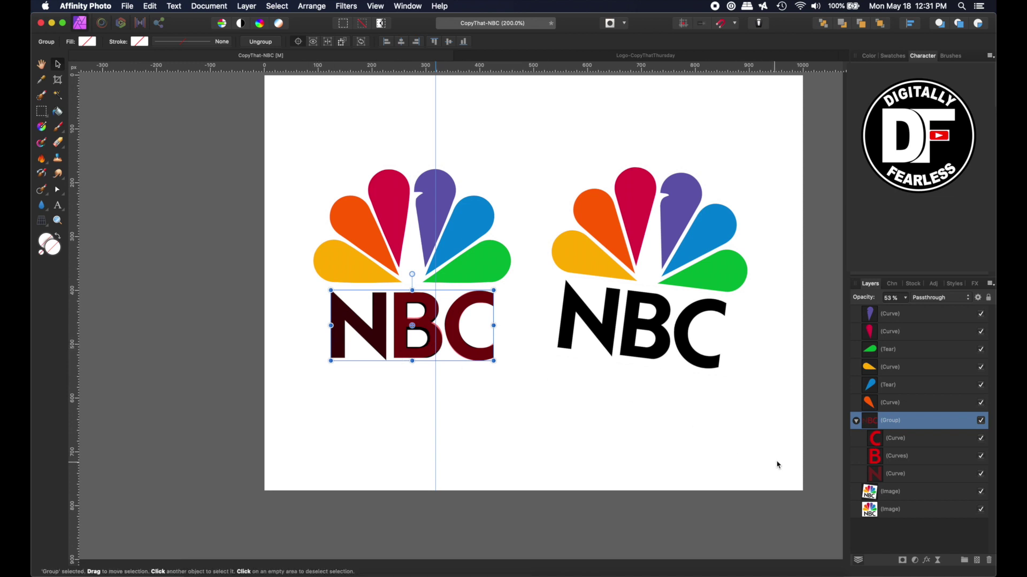
Set the N letter to 100% opacity and select it together with B and C.
left_click(867, 473)
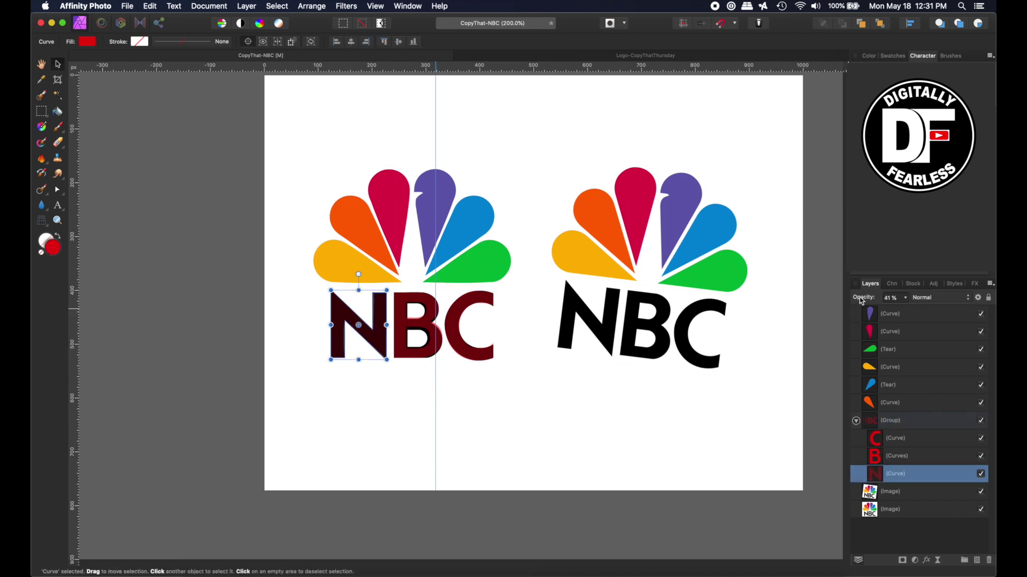
key("0")
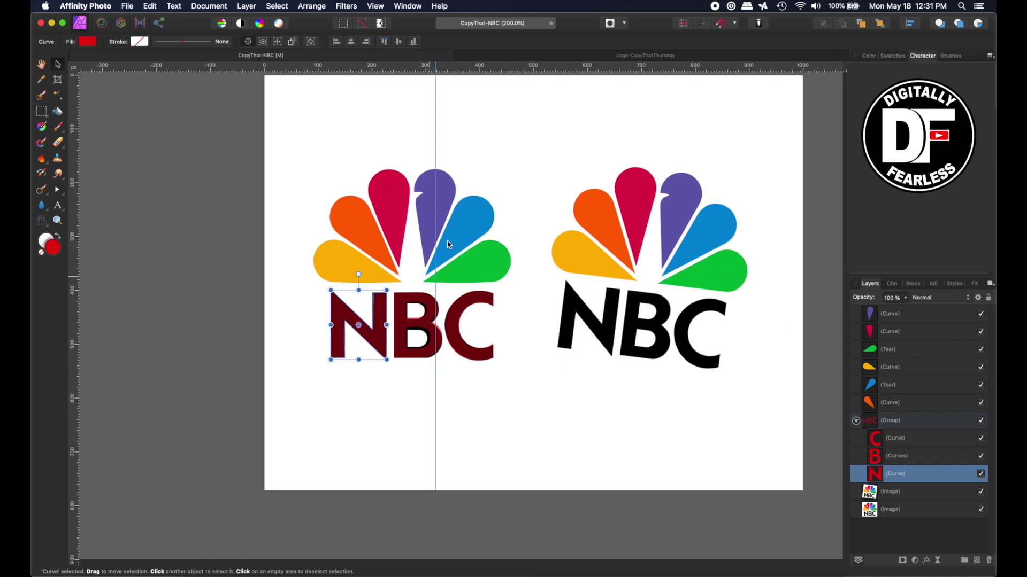
left_click(402, 355, "shift")
left_click(465, 353, "shift")
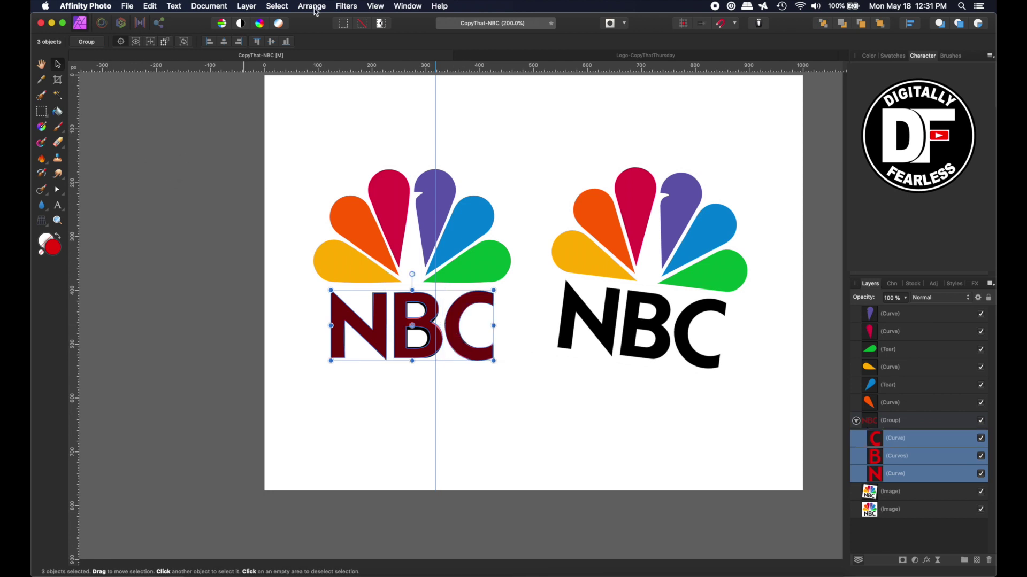
Merge the N, B and C letter curves with Geometry Add and inspect the combined nodes.
left_click(247, 6)
mouse_move(269, 354)
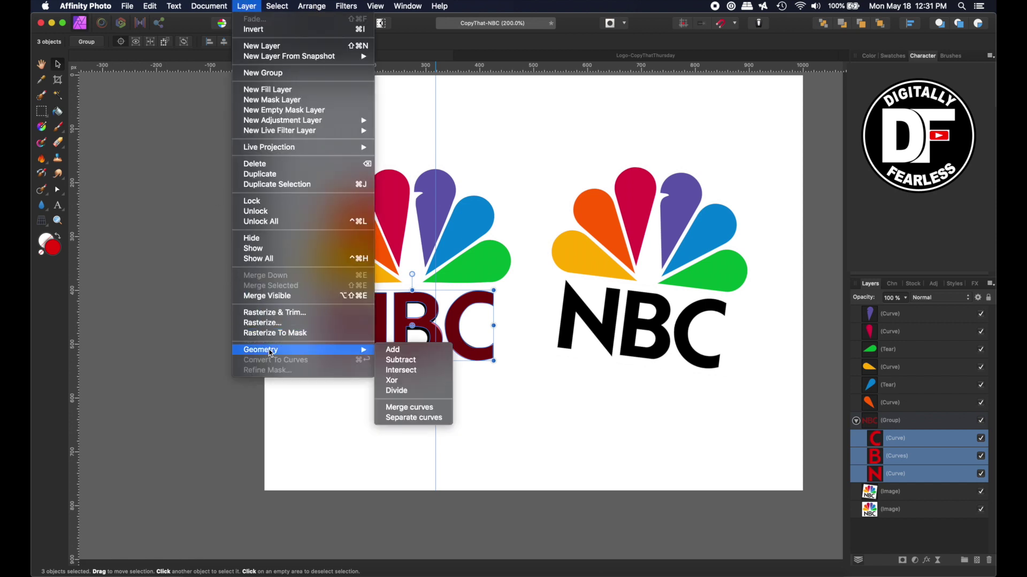
left_click(393, 350)
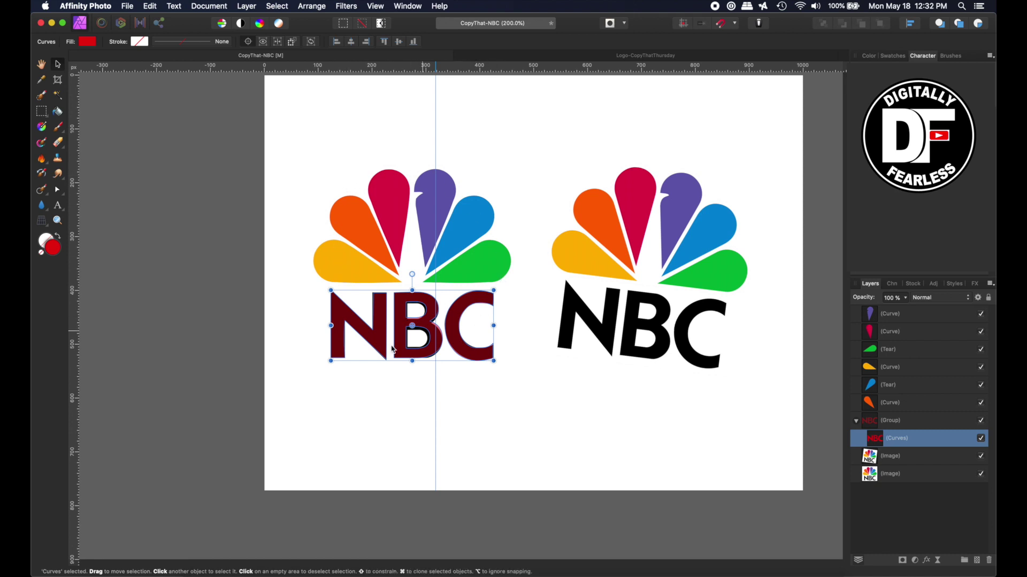
left_click(58, 190)
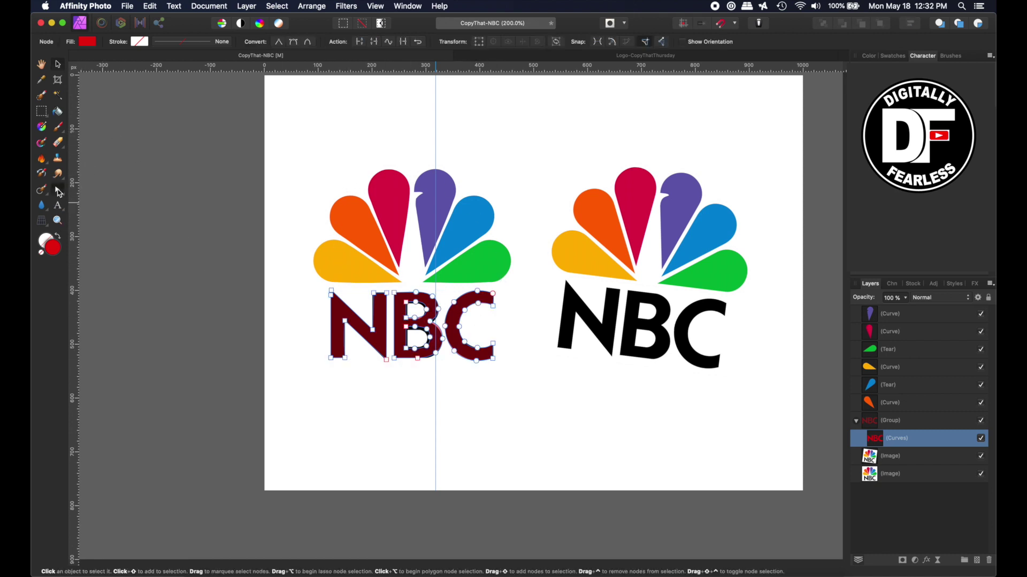
key("v")
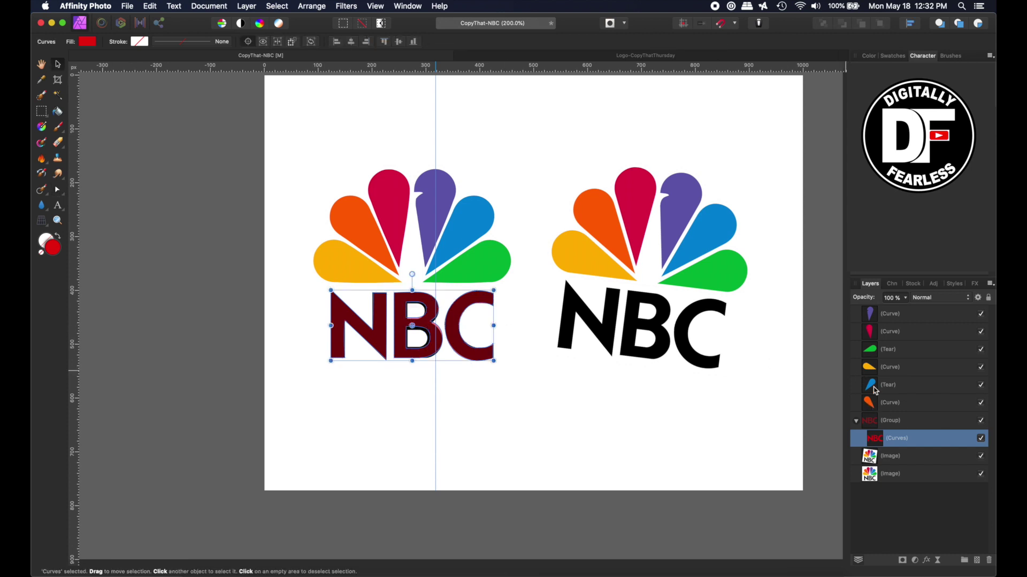
Move the merged letters out of their group, then delete the empty group and rotated reference image.
left_click_drag(877, 443, 875, 414)
left_click(874, 443)
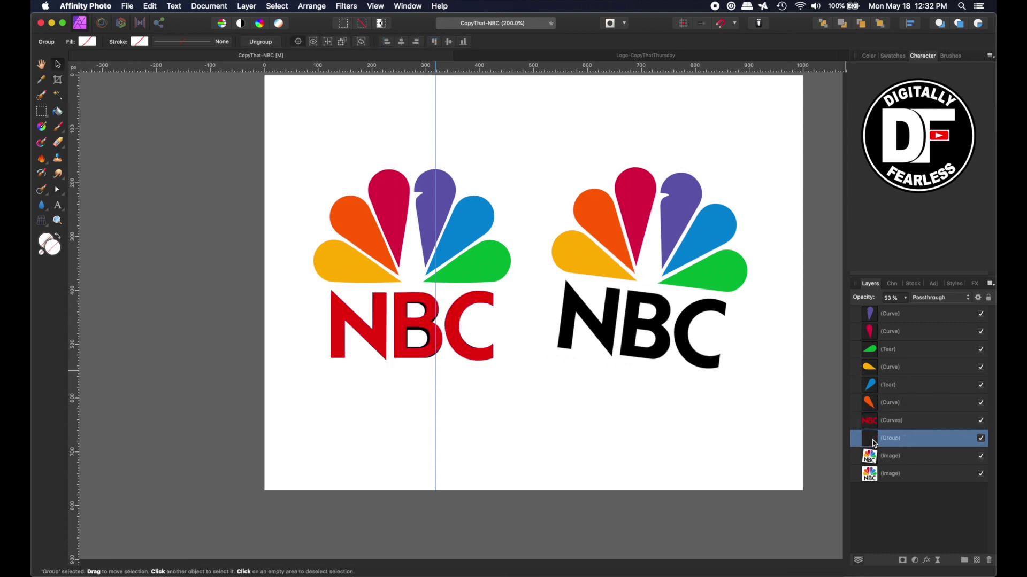
key("Delete")
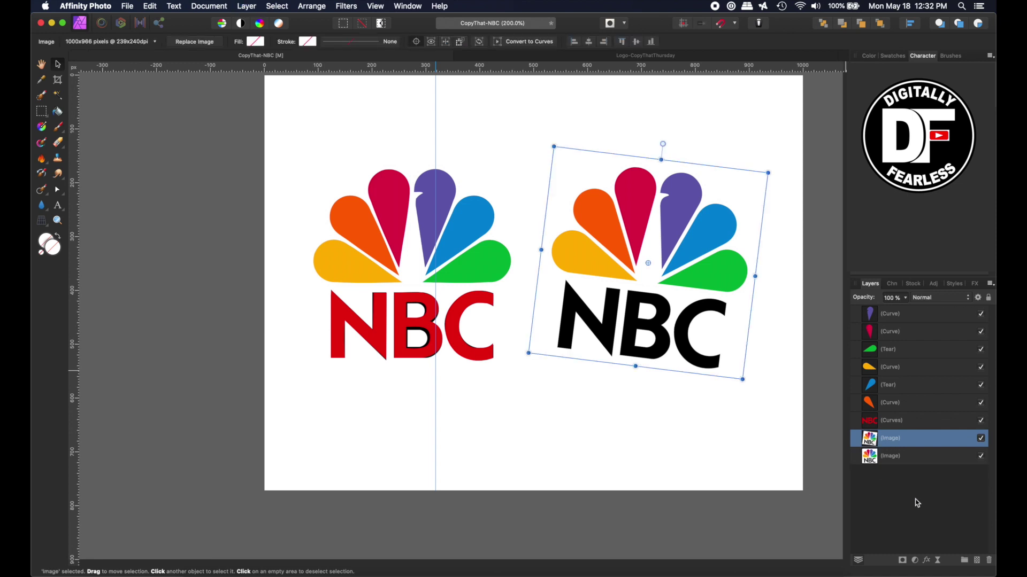
key("Delete")
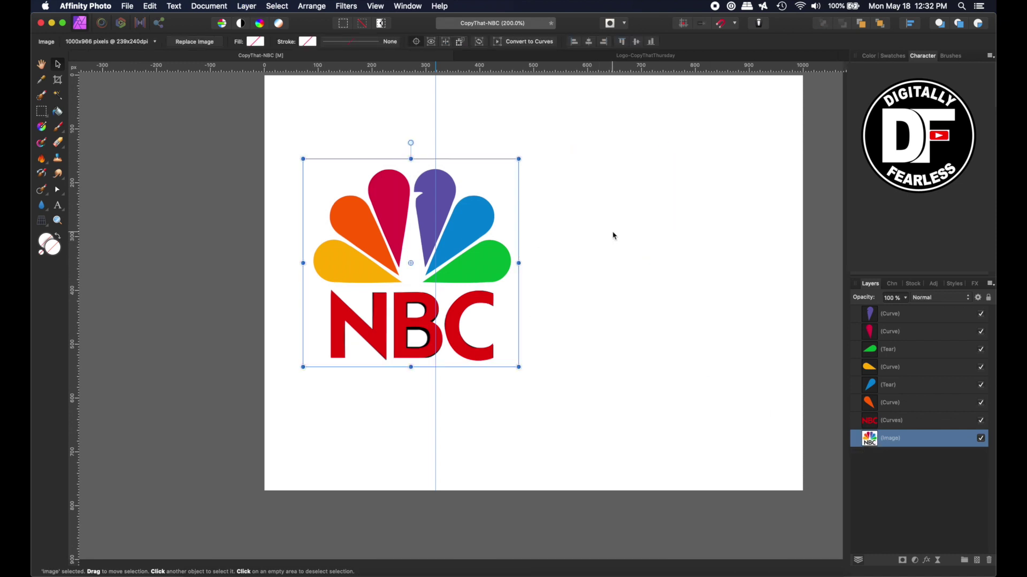
Group all feathers with the NBC letters and place the rebuilt logo right of the original.
left_click(732, 349)
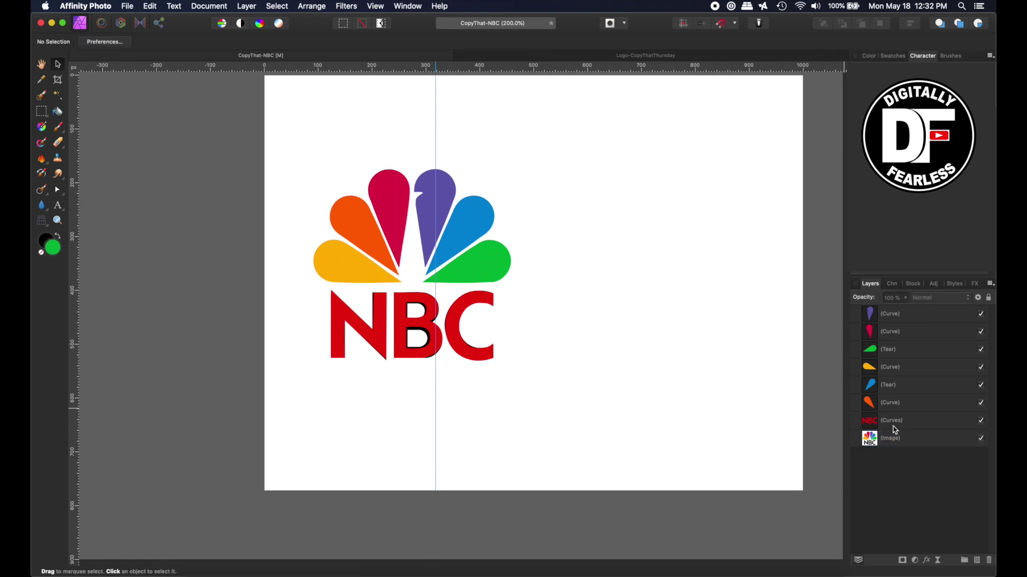
left_click(872, 423)
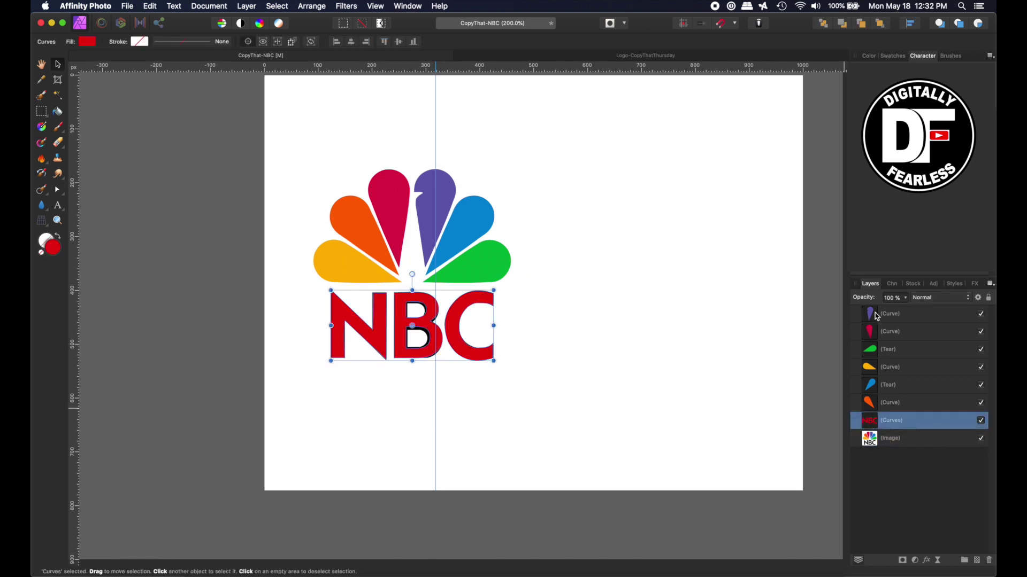
left_click(877, 315, "shift")
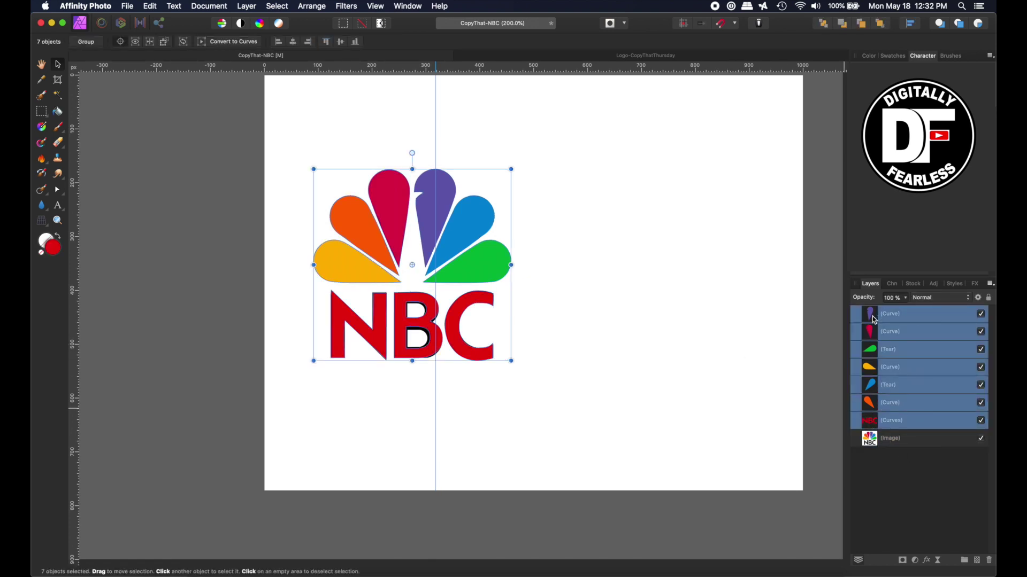
key("super+g")
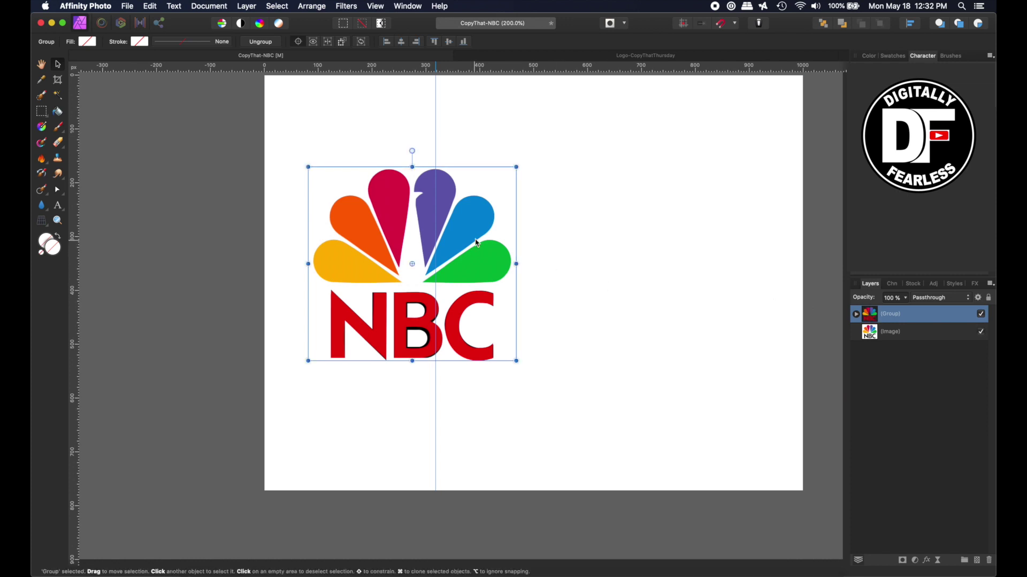
left_click_drag(472, 227, 701, 225)
key("super+d")
Change the merged NBC letters' fill from red to black.
left_click(856, 315)
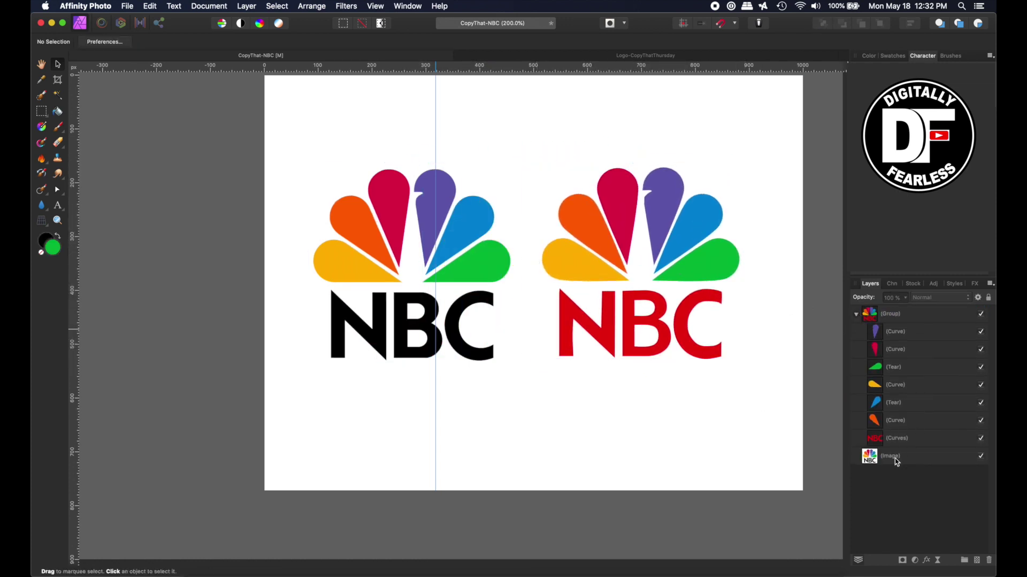
left_click(876, 444)
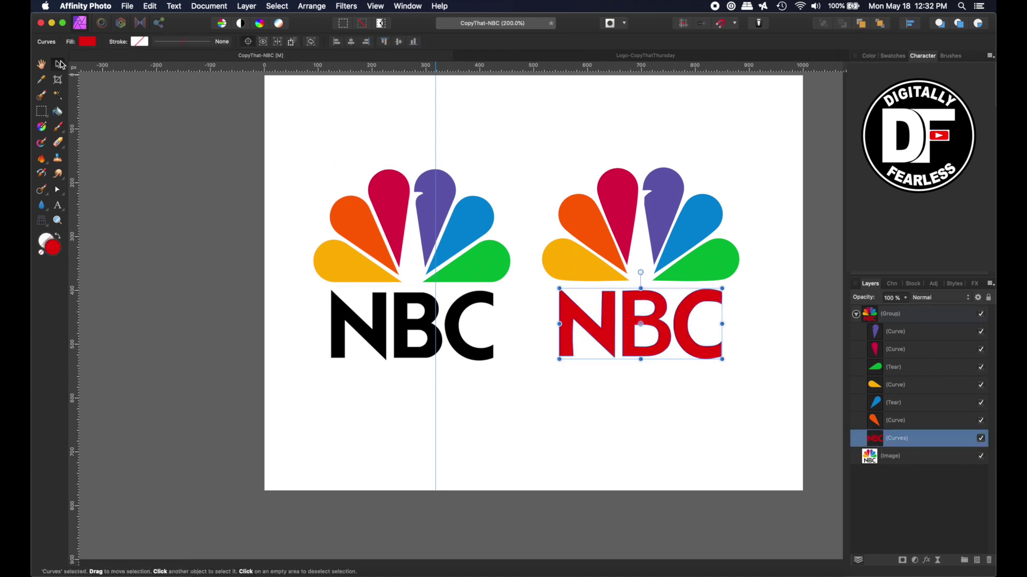
left_click(87, 42)
left_click_drag(145, 121, 139, 154)
left_click(101, 87)
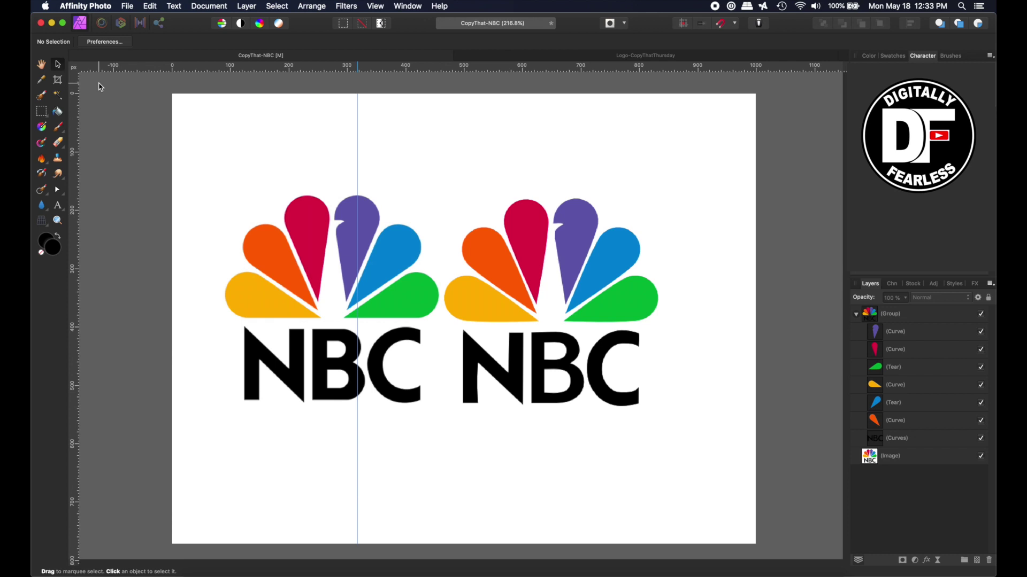
Drag a corner to resize the grouped logo, showing it scales cleanly, then undo the change.
left_click(438, 196)
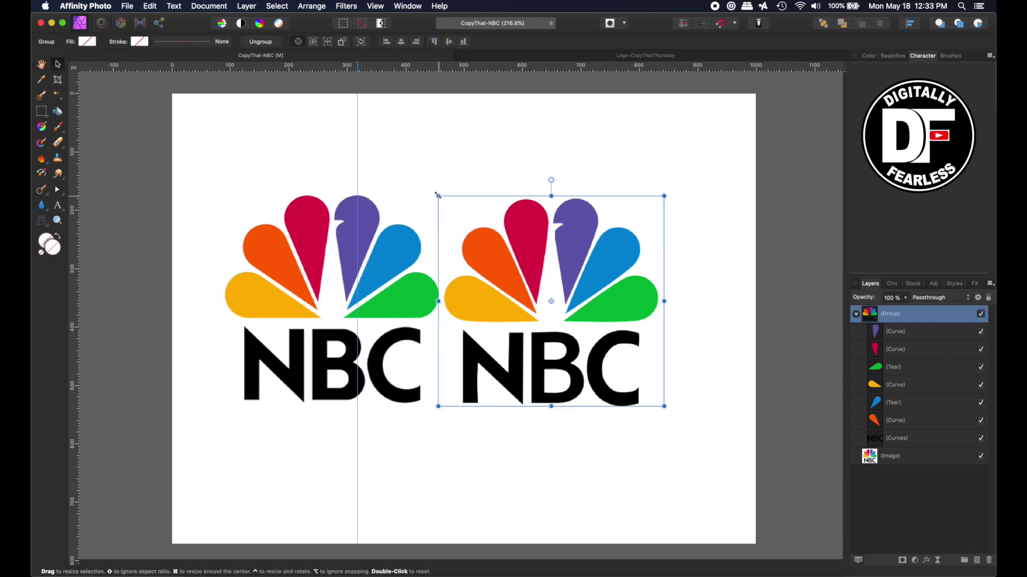
left_click_drag(432, 190, 54, 183)
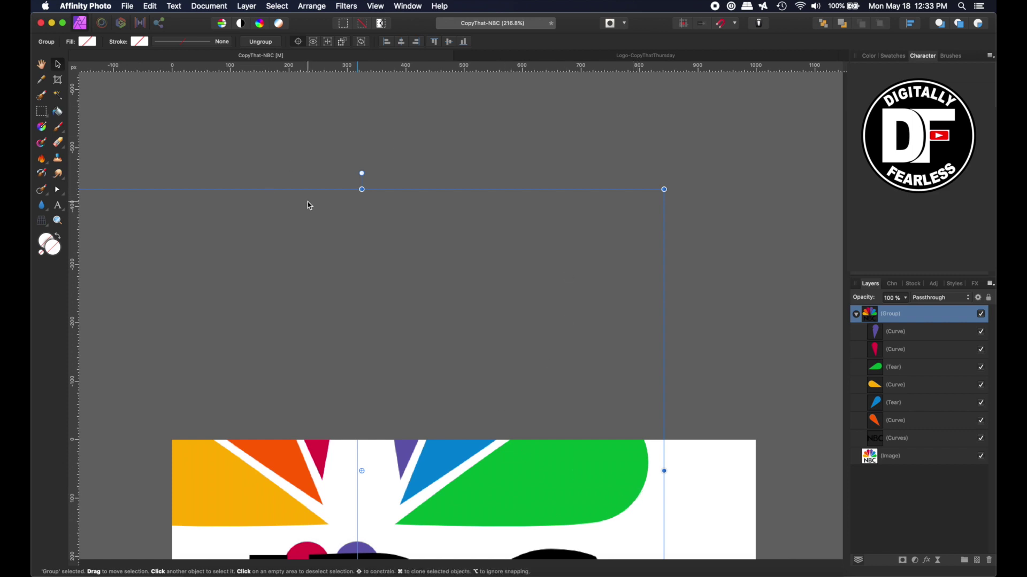
key("super+z")
scroll(396, 294, "down", 5)
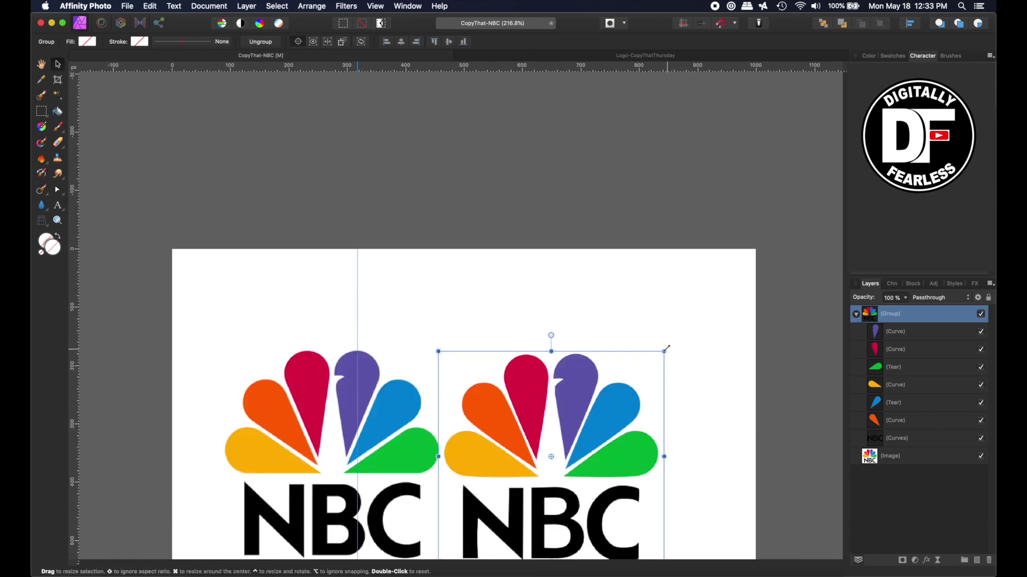